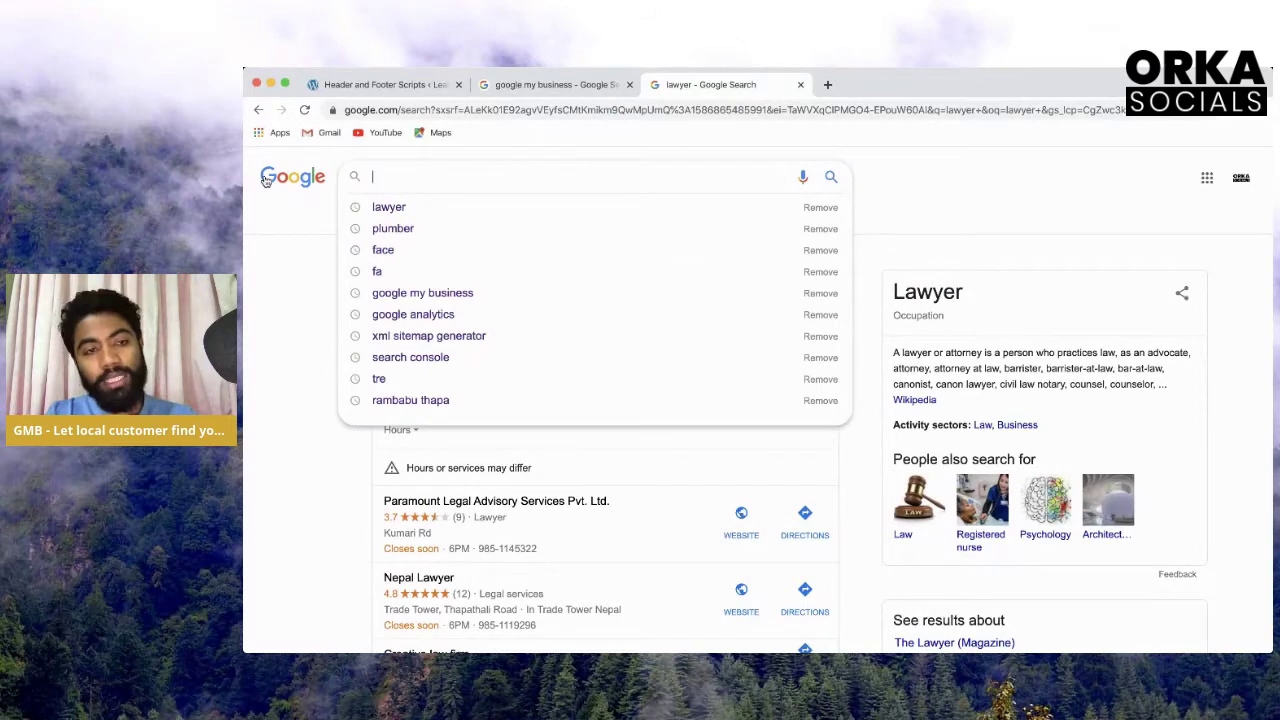
Search Google for ncell and look through the company's search results and knowledge panel
key("BackSpace")
key("BackSpace")
key("BackSpace")
key("BackSpace")
type("nc")
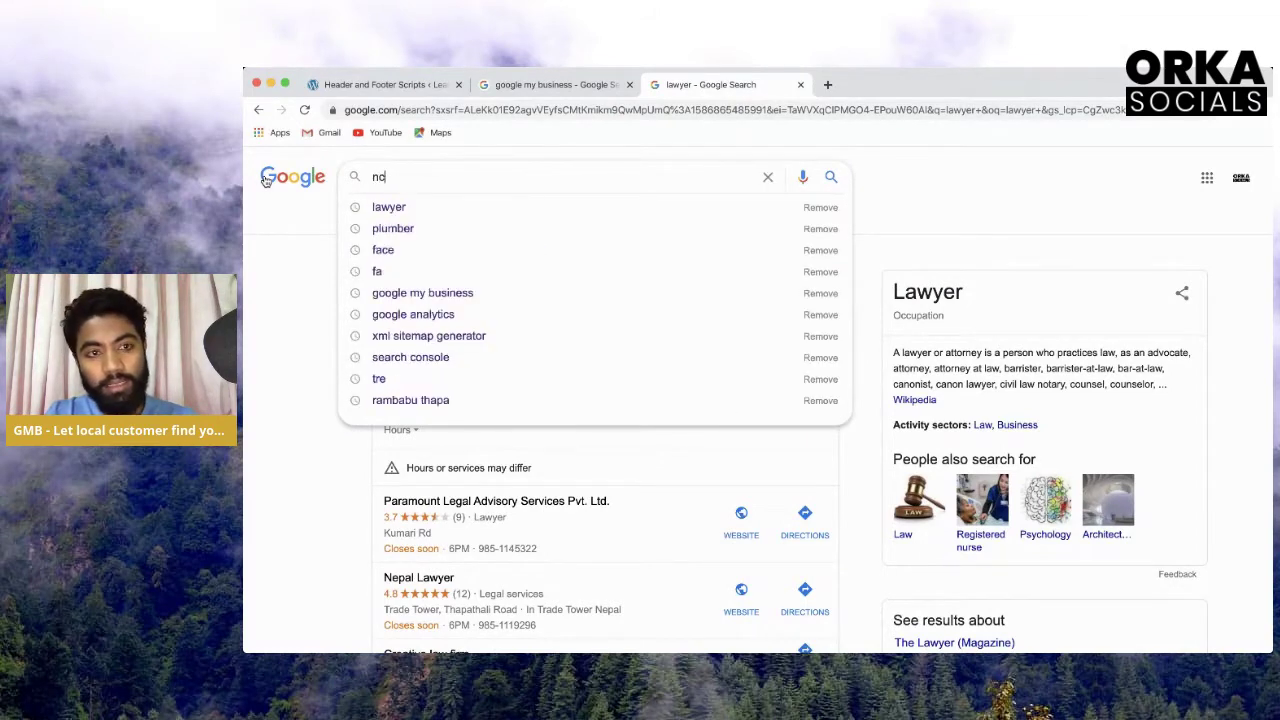
type("ell")
key("Return")
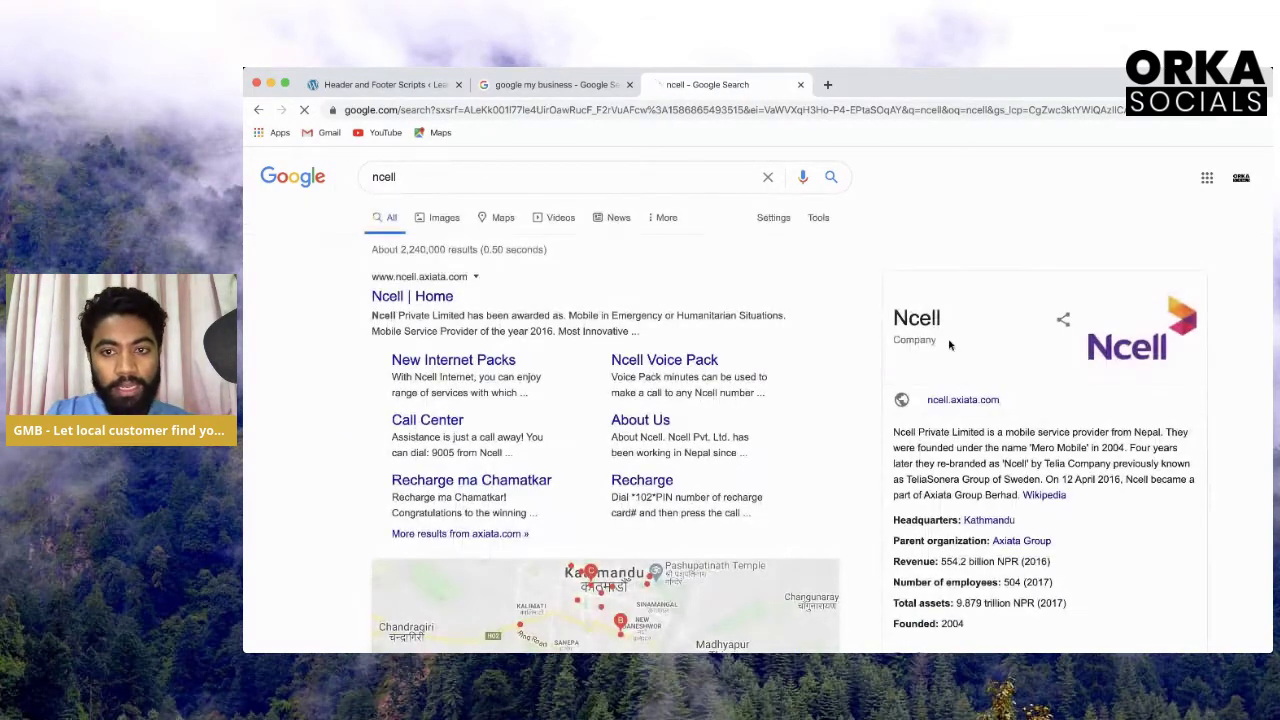
scroll(900, 390, "down", 2)
scroll(860, 420, "up", 2)
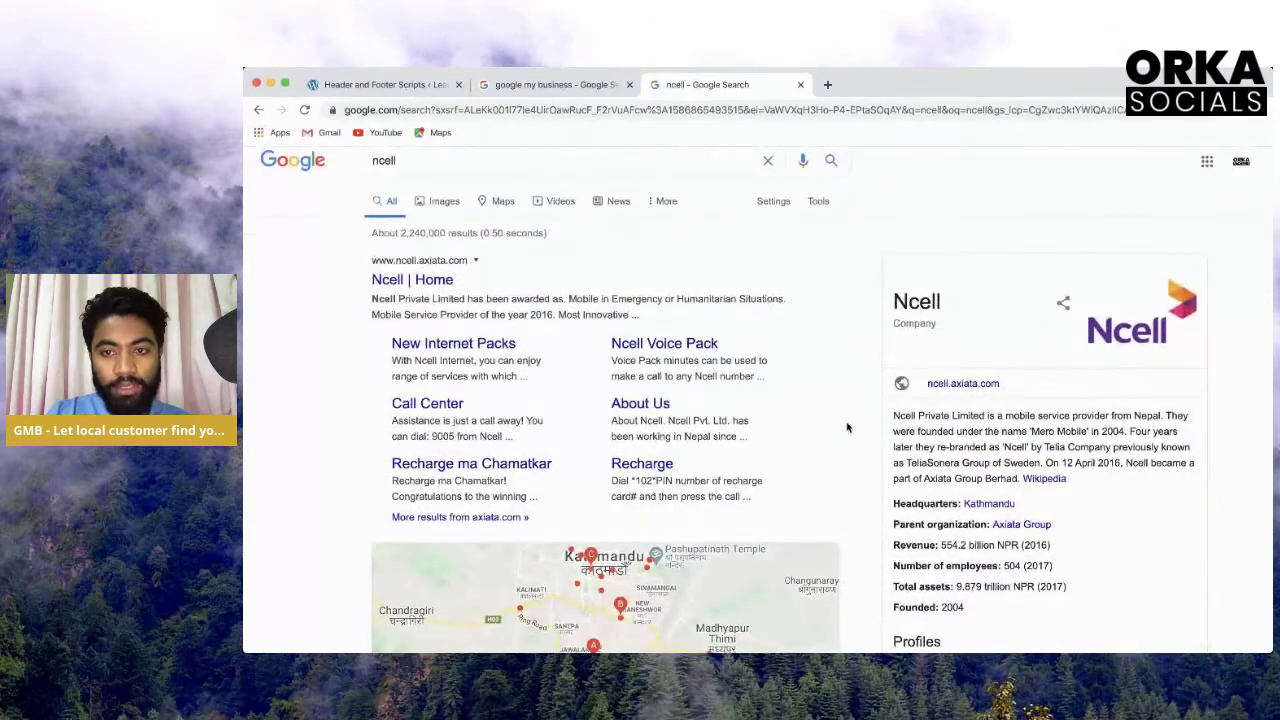
scroll(846, 423, "down", 2)
scroll(1066, 378, "down", 1)
scroll(1066, 378, "down", 4)
scroll(682, 350, "up", 8)
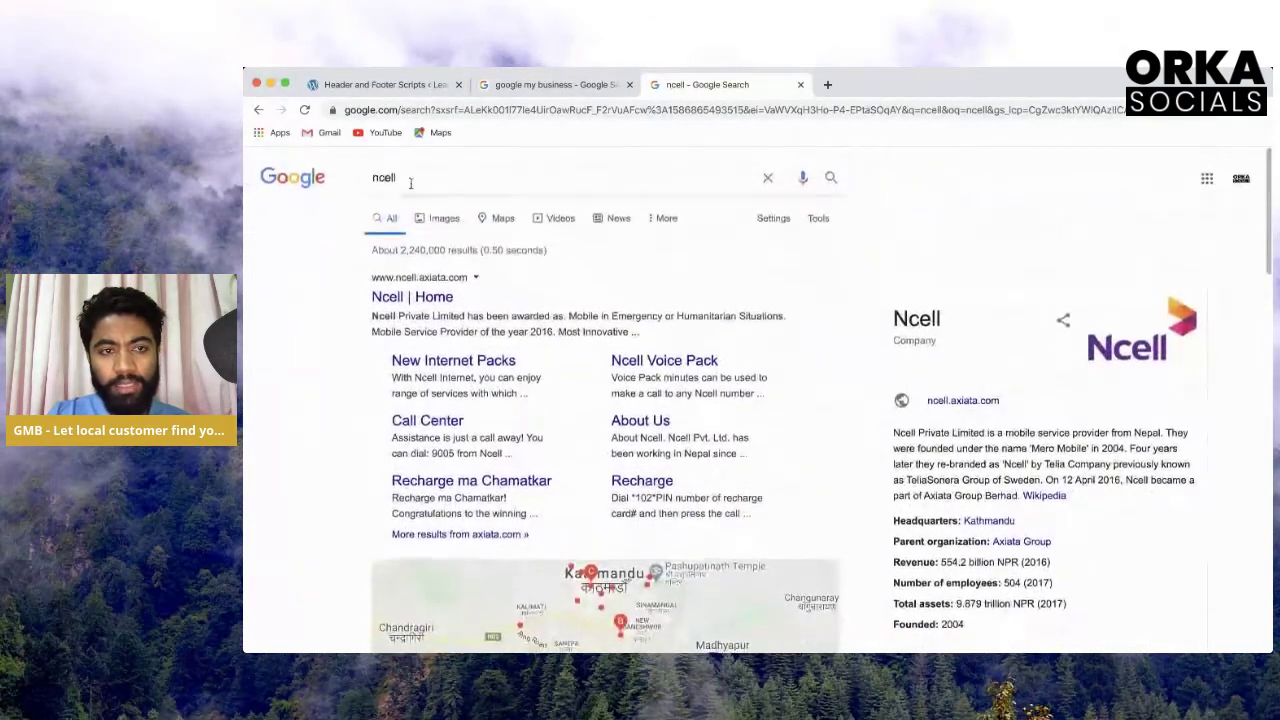
Search Google for orka socials and examine the agency's results and its business profile panel
double_click(410, 183)
type("orka socia")
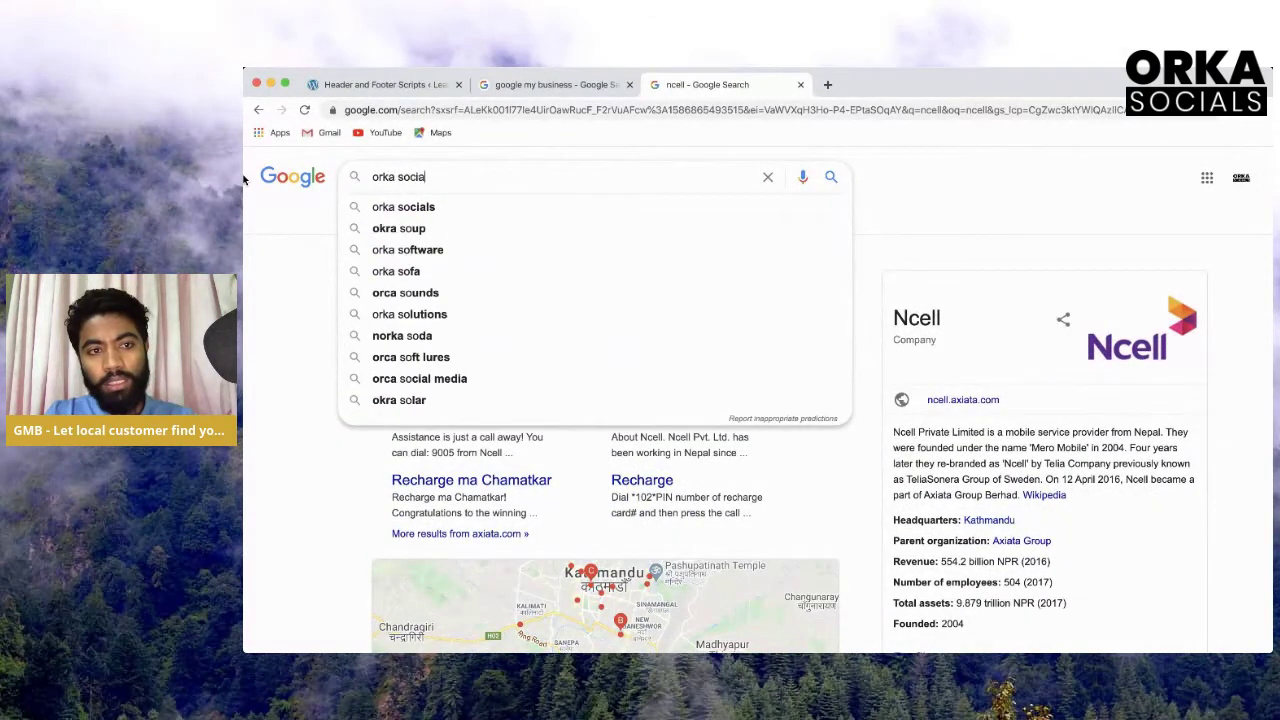
type("ls")
key("Return")
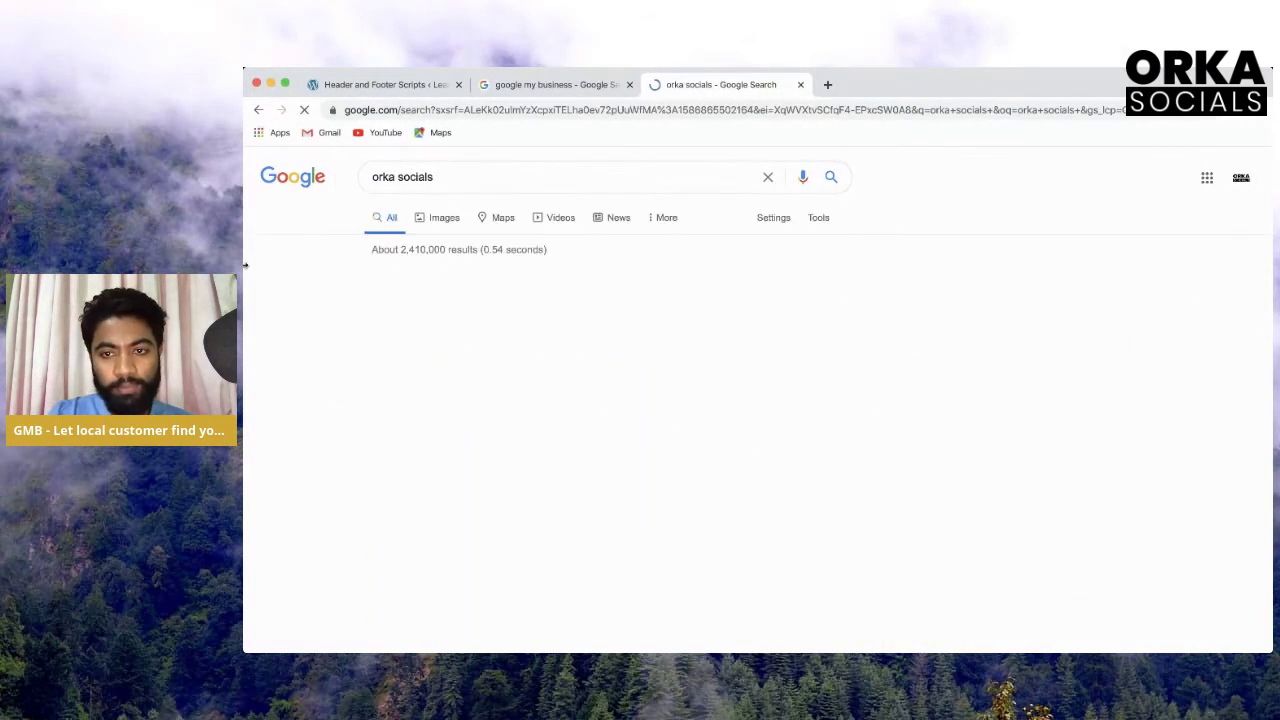
scroll(700, 440, "down", 2)
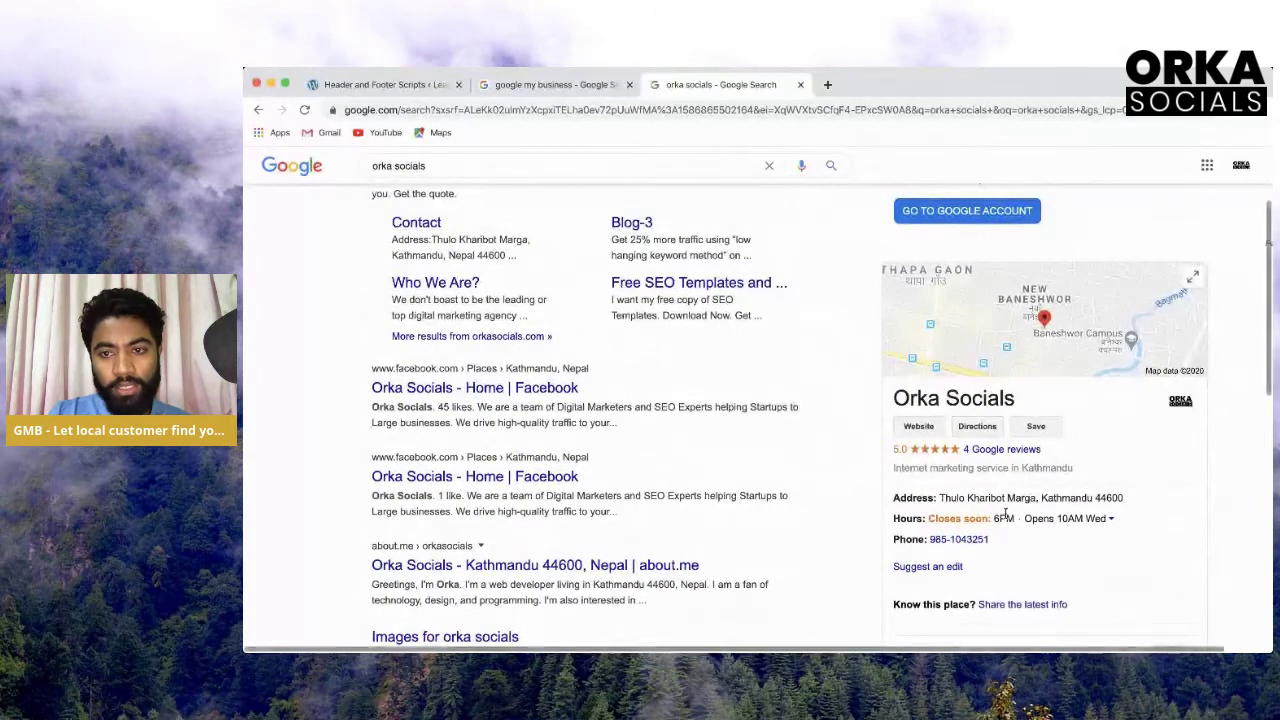
scroll(1049, 455, "down", 2)
scroll(1006, 500, "up", 5)
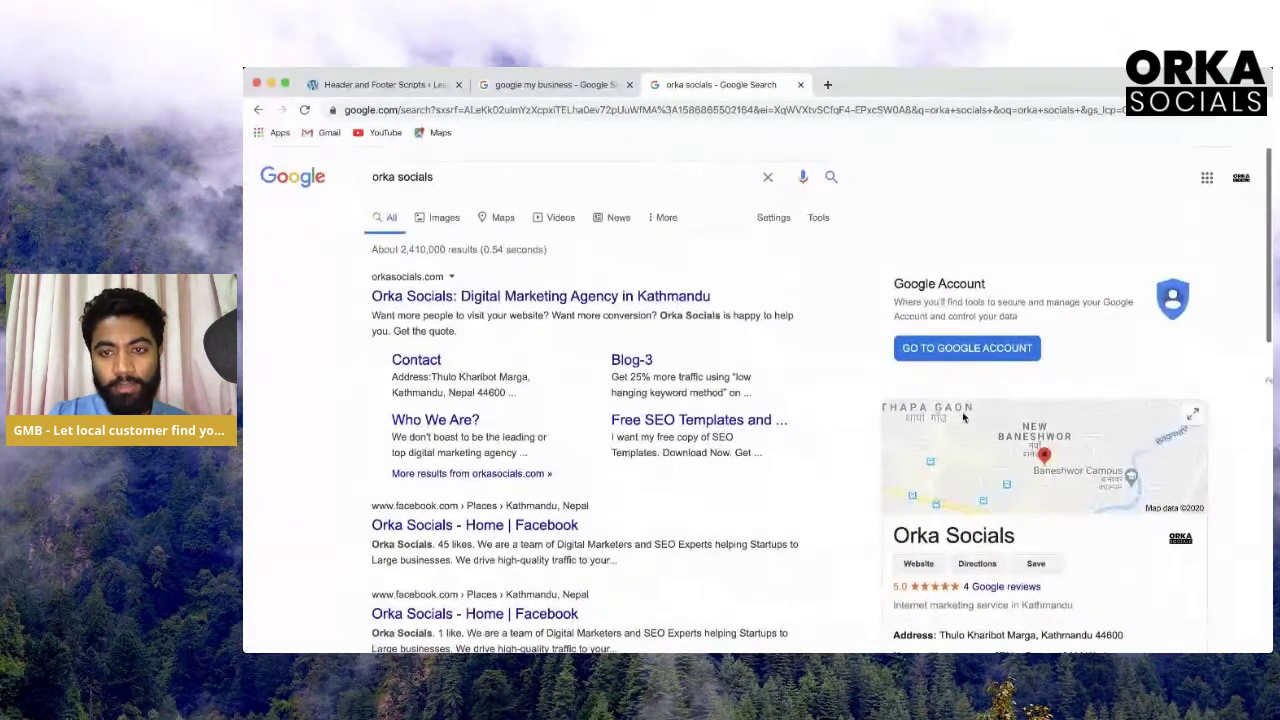
scroll(758, 342, "down", 2)
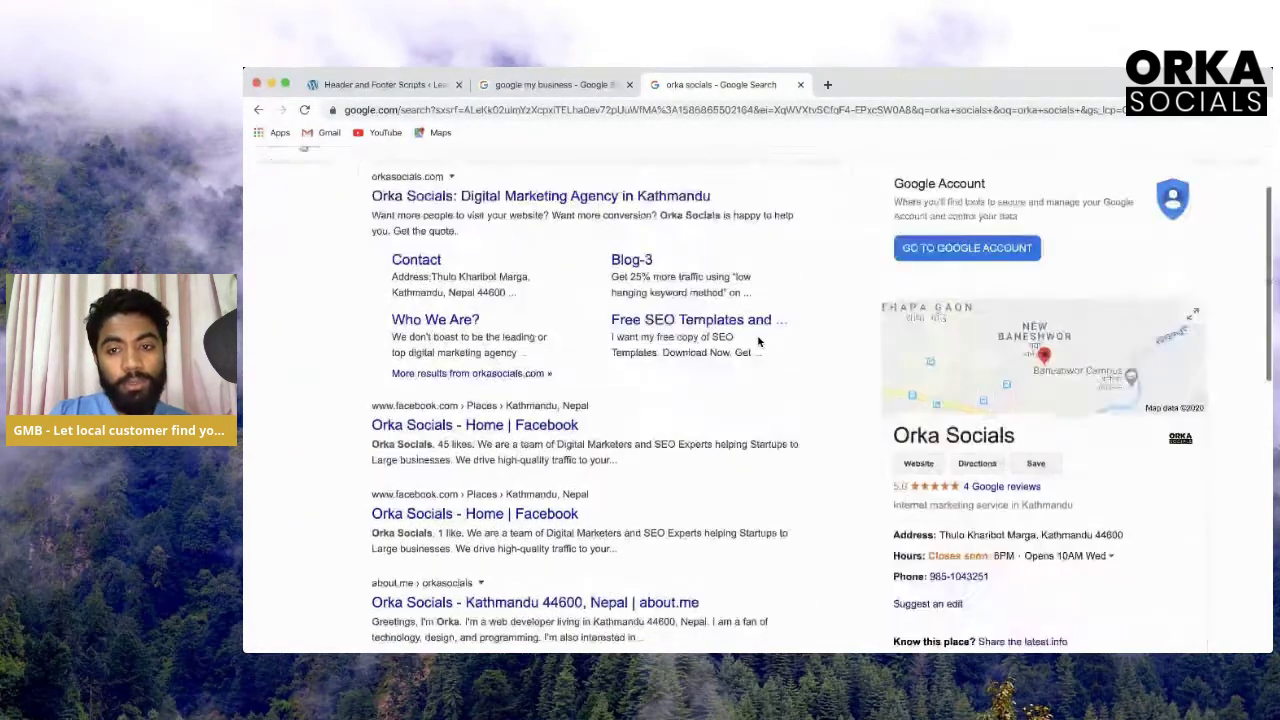
scroll(758, 342, "up", 2)
scroll(758, 342, "down", 4)
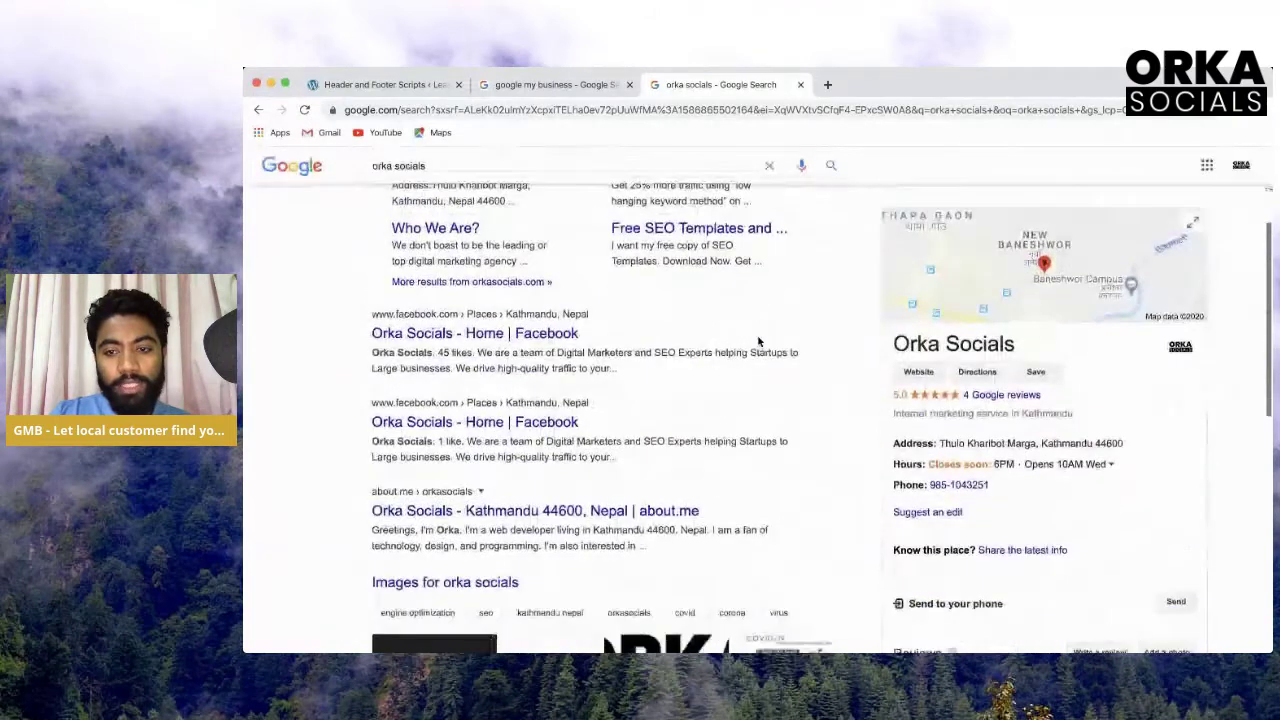
Read and close the Google reviews of Orka Socials, and look over the rest of its business profile
left_click(988, 402)
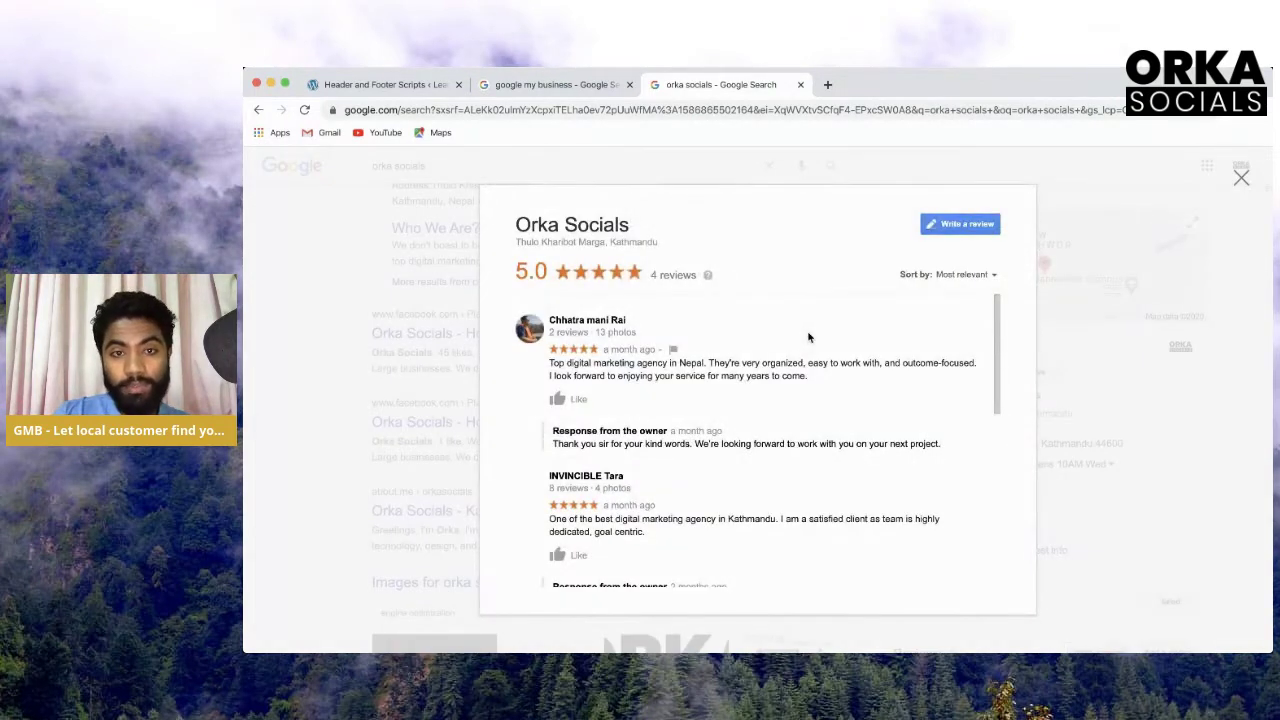
scroll(809, 337, "down", 8)
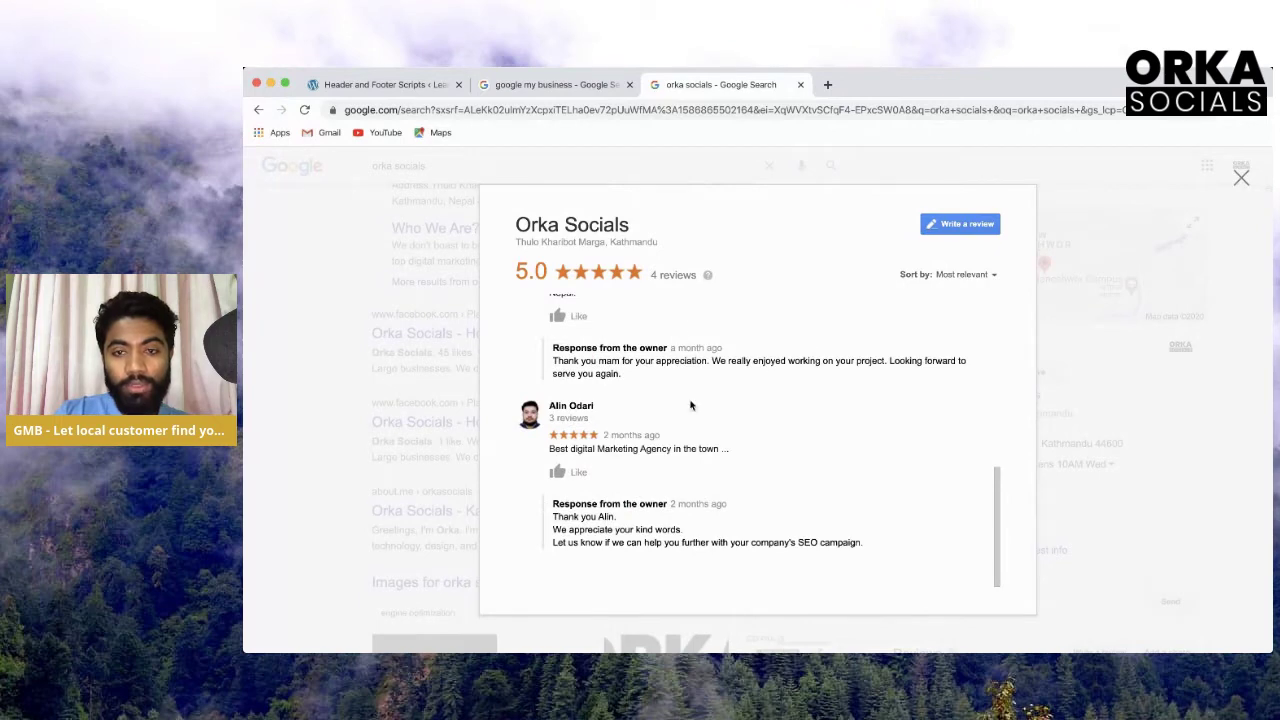
scroll(690, 405, "up", 8)
left_click(337, 328)
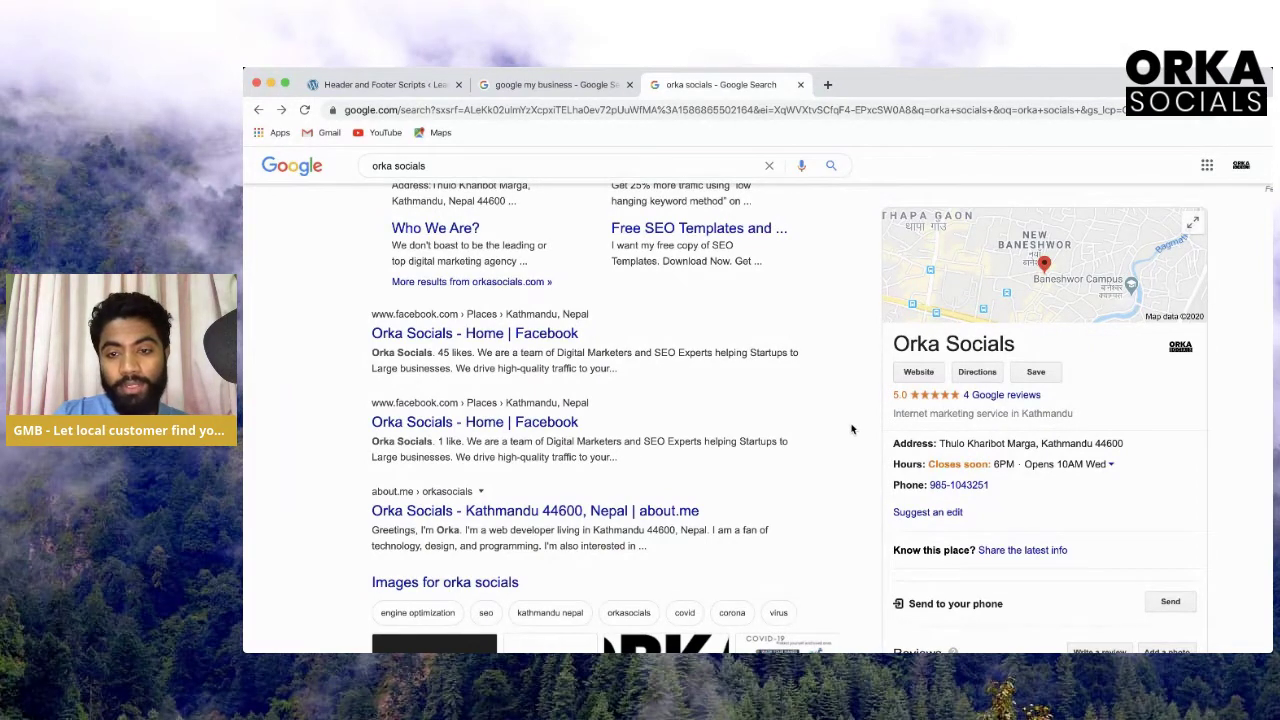
scroll(851, 429, "down", 10)
scroll(880, 500, "up", 5)
scroll(869, 473, "up", 5)
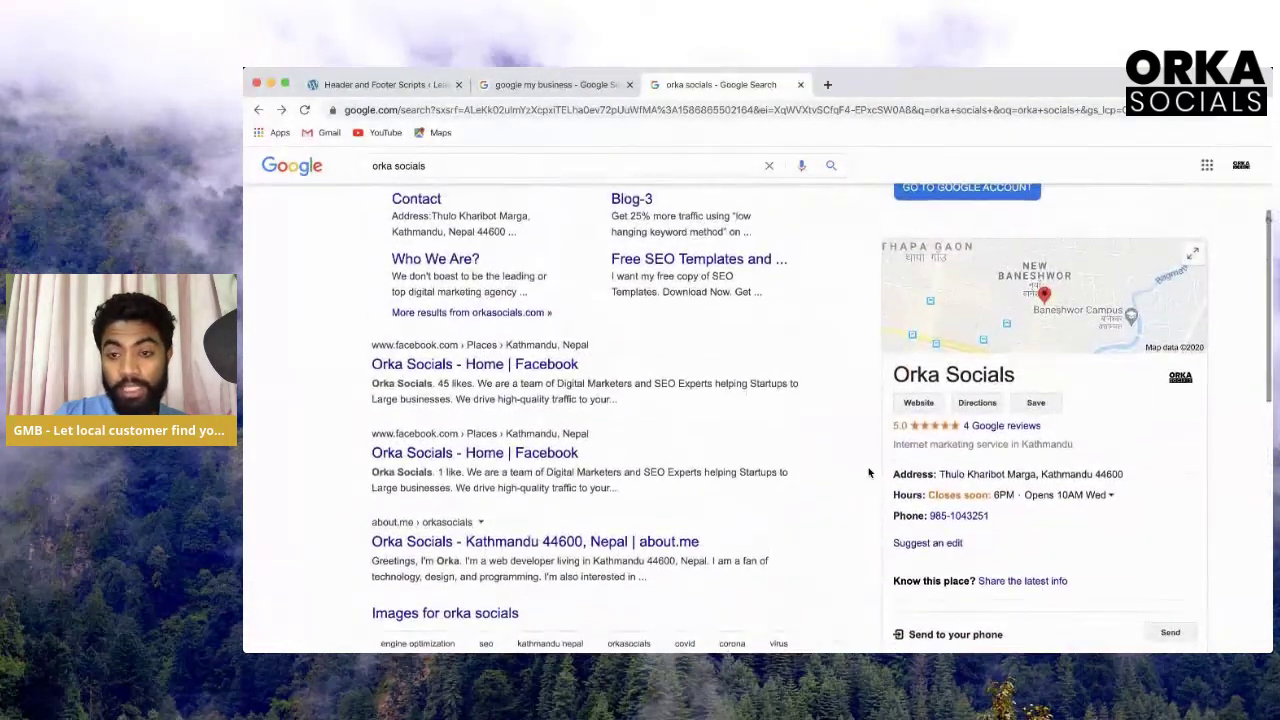
scroll(869, 473, "up", 5)
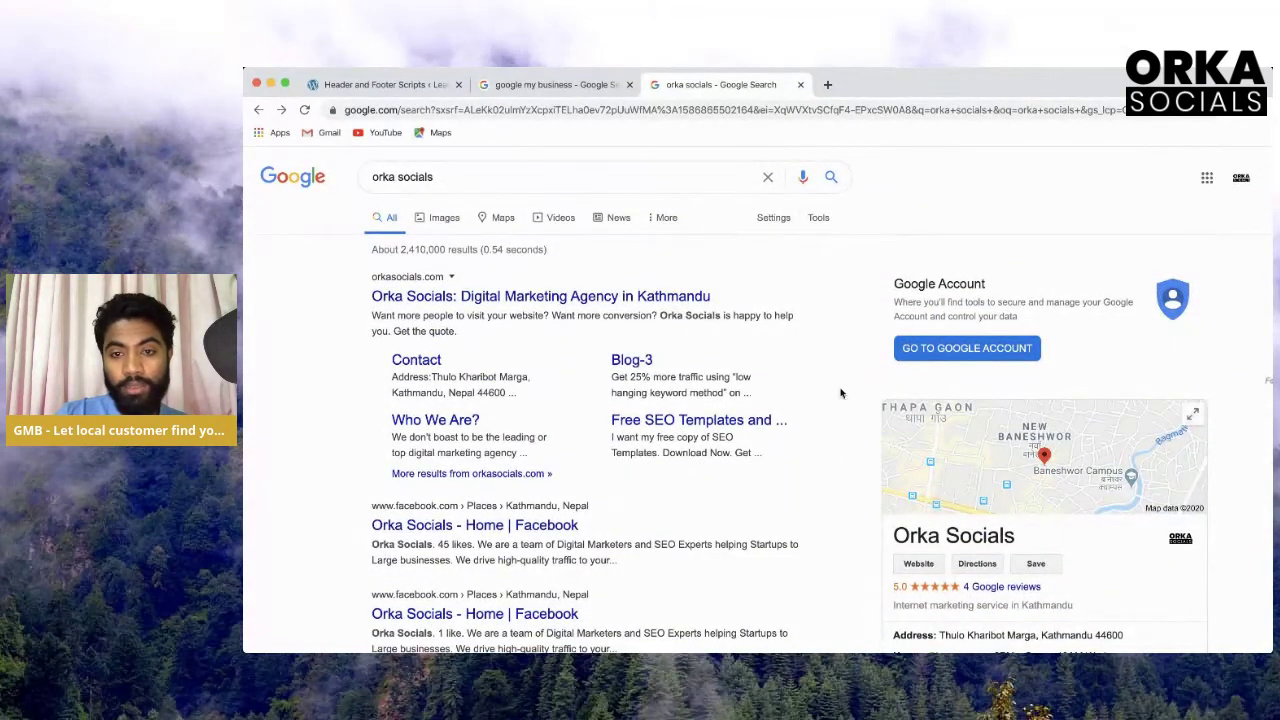
scroll(845, 477, "down", 3)
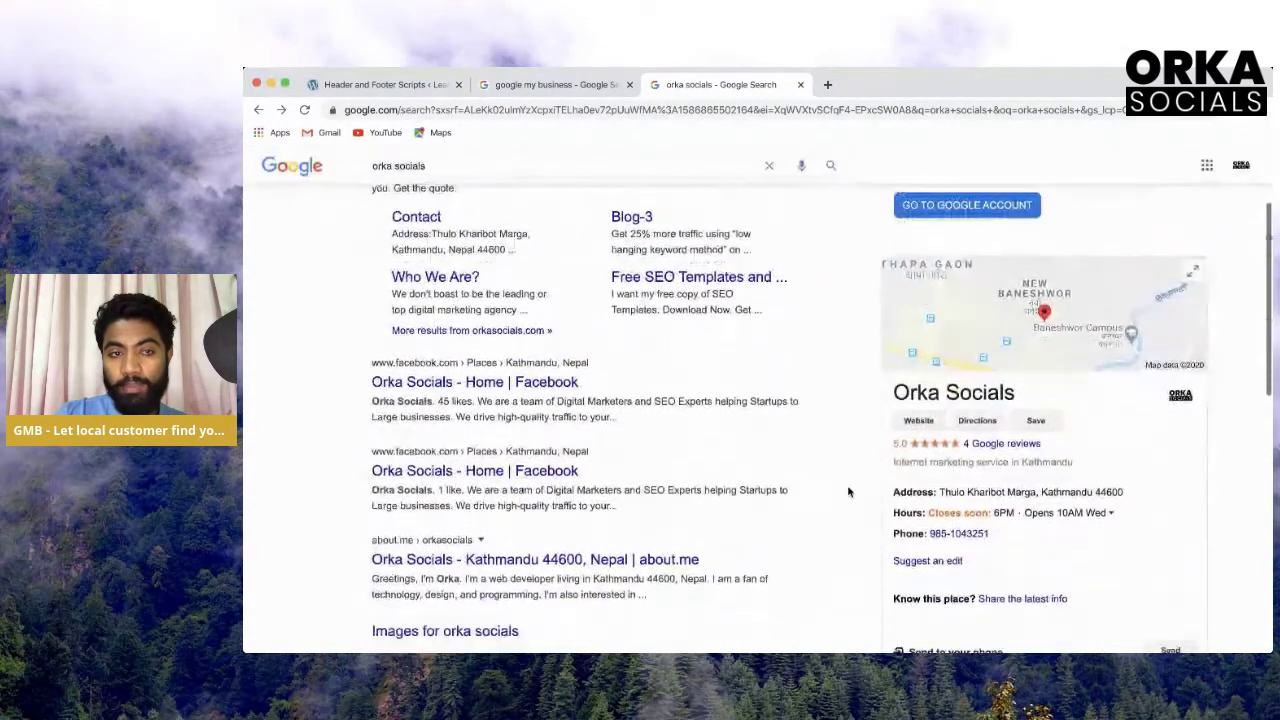
scroll(845, 477, "up", 4)
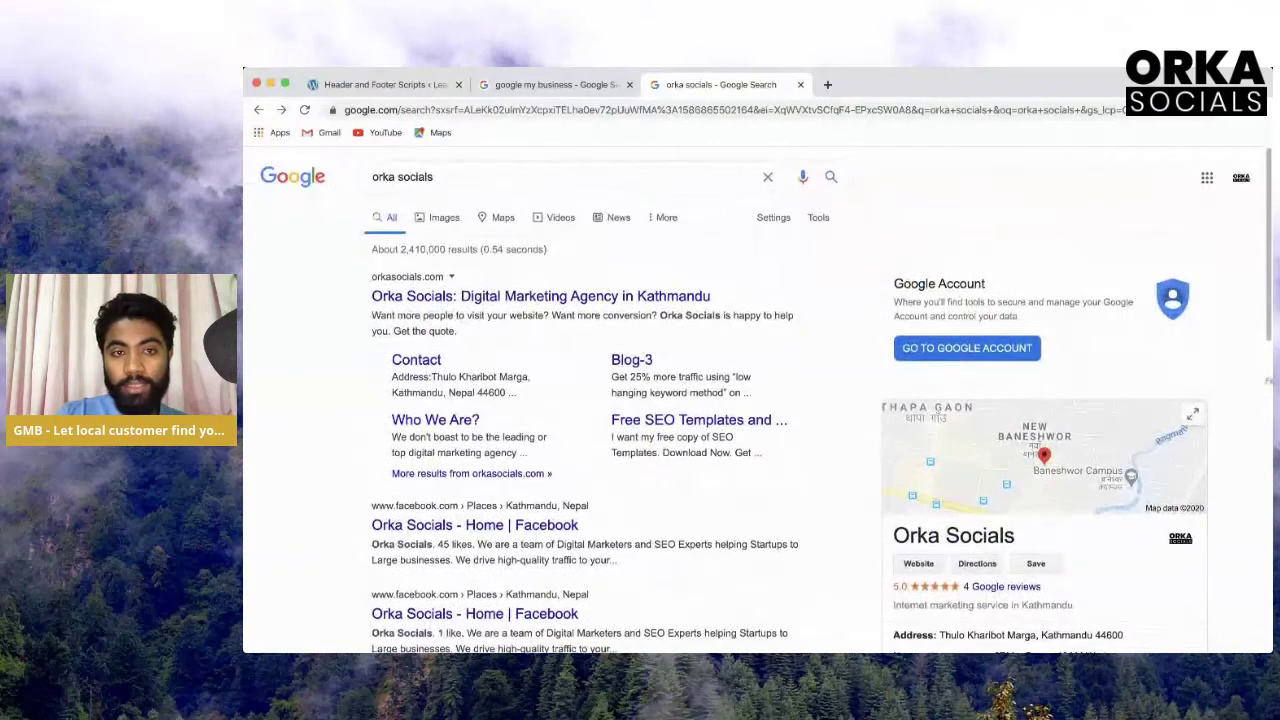
Open the Google My Business website from the other search results and sign in to the dashboard
left_click(551, 86)
left_click(434, 298)
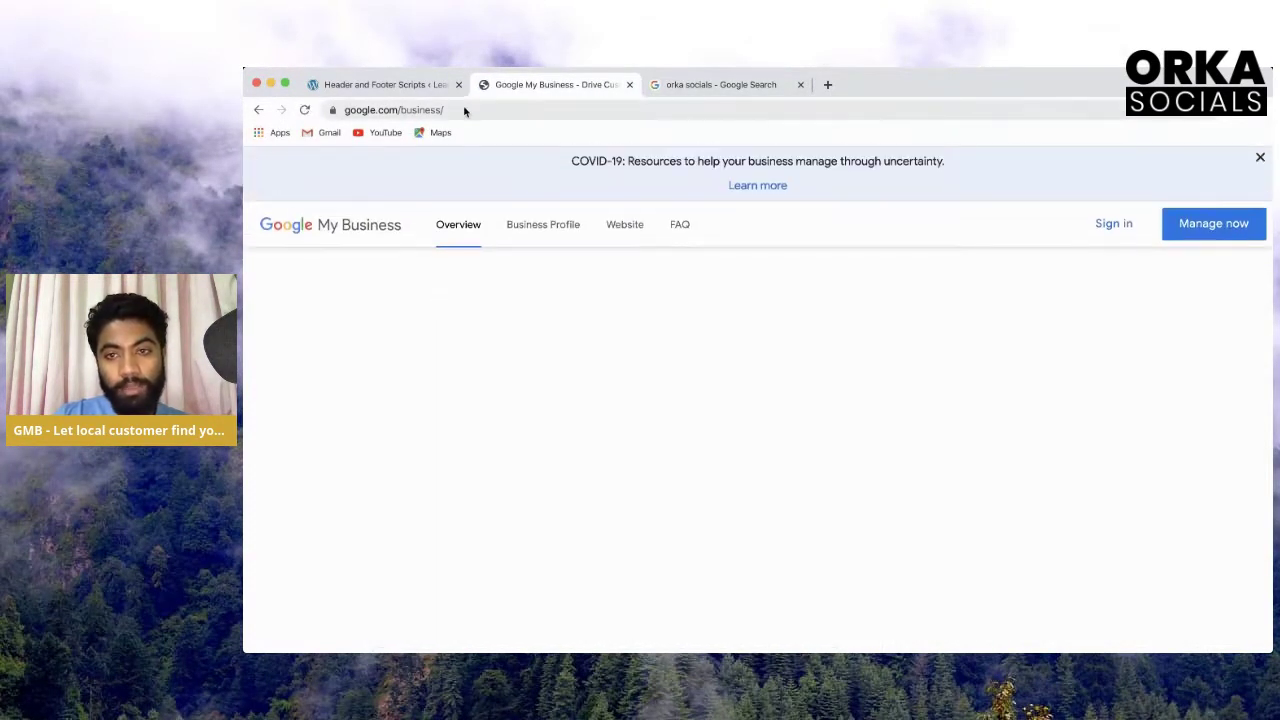
left_click(1120, 227)
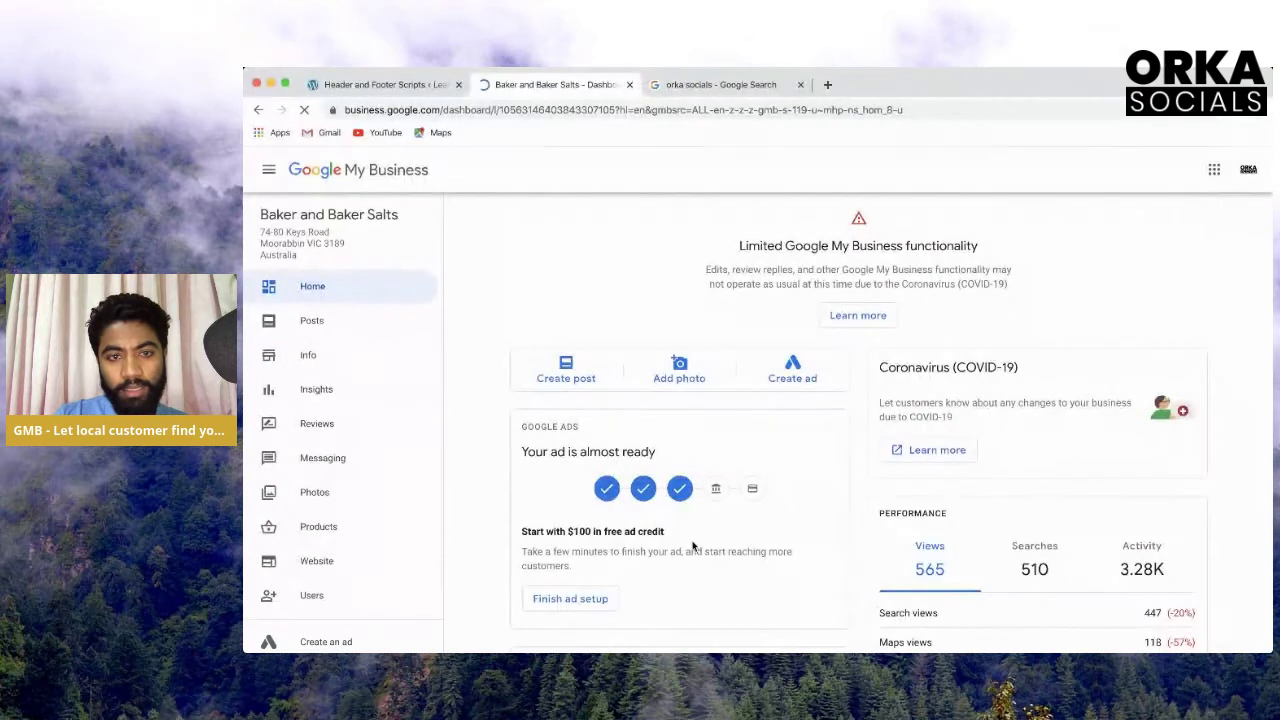
Reload the Baker and Baker Salts dashboard from its address with the trailing query parameters removed
left_click(269, 171)
left_click(269, 171)
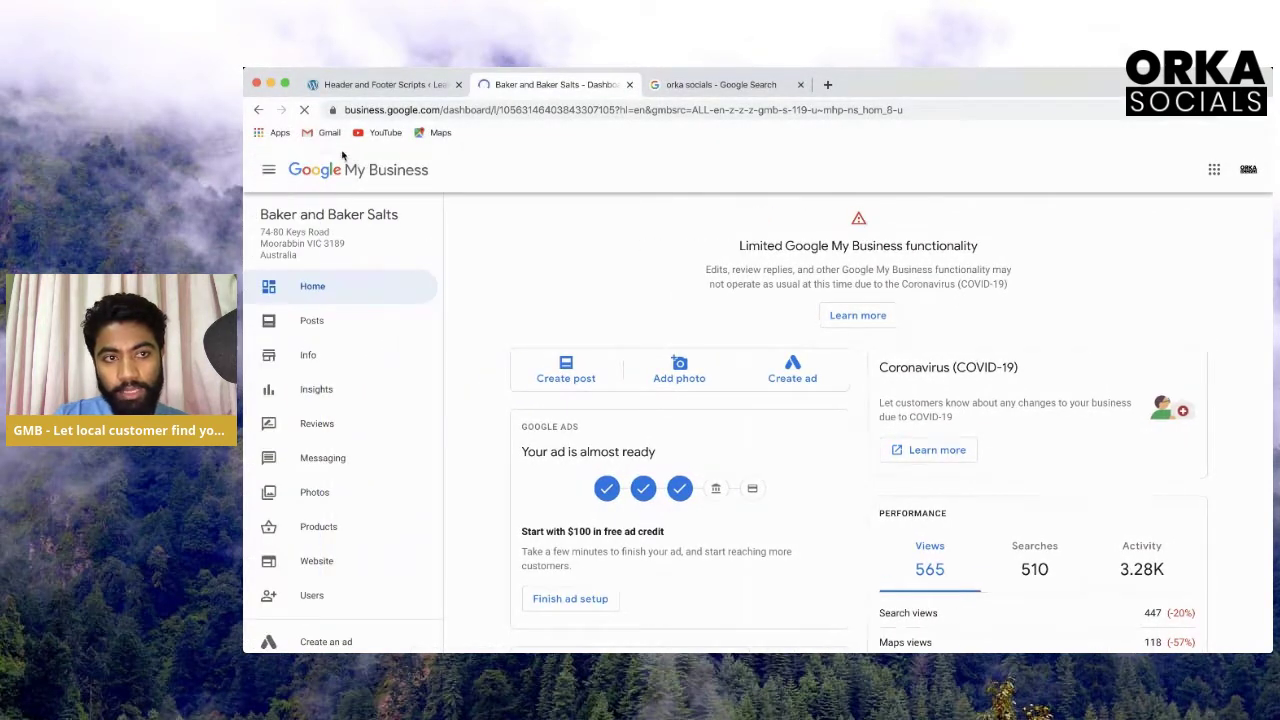
left_click(447, 109)
left_click_drag(1066, 110, 489, 110)
key("Delete")
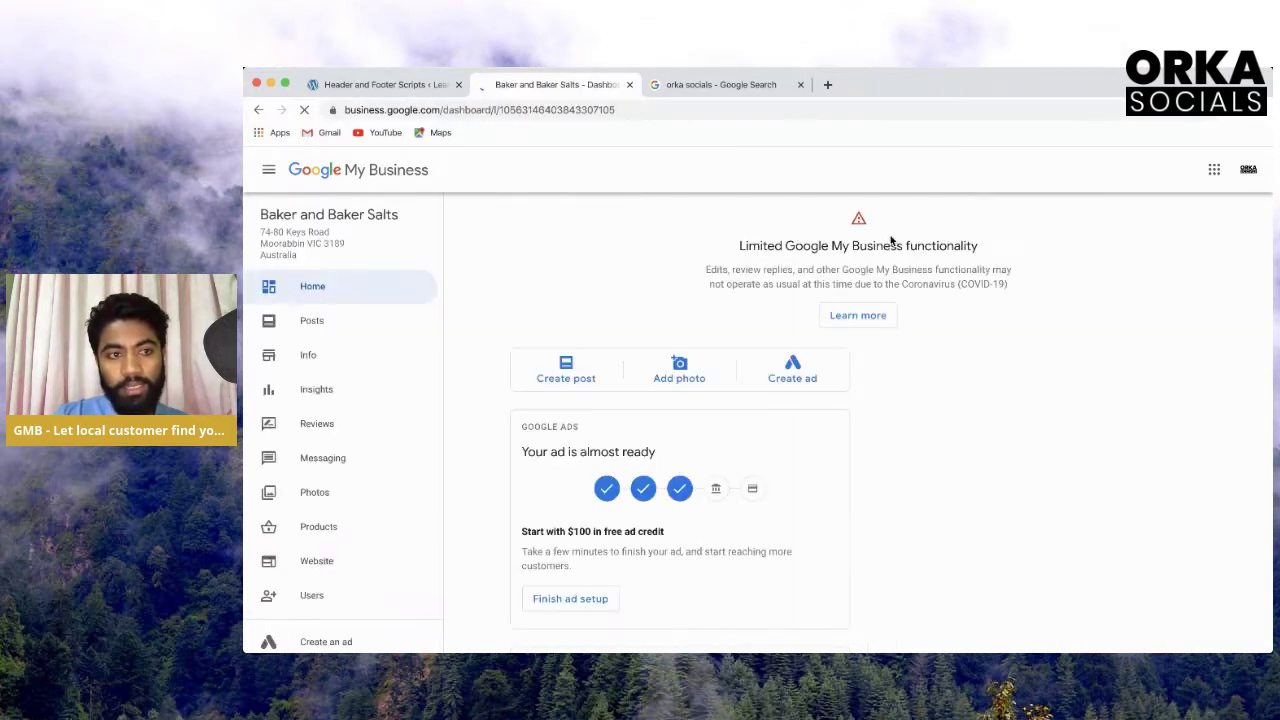
Look through the cards on the Baker and Baker Salts dashboard and return to its start
scroll(751, 312, "down", 10)
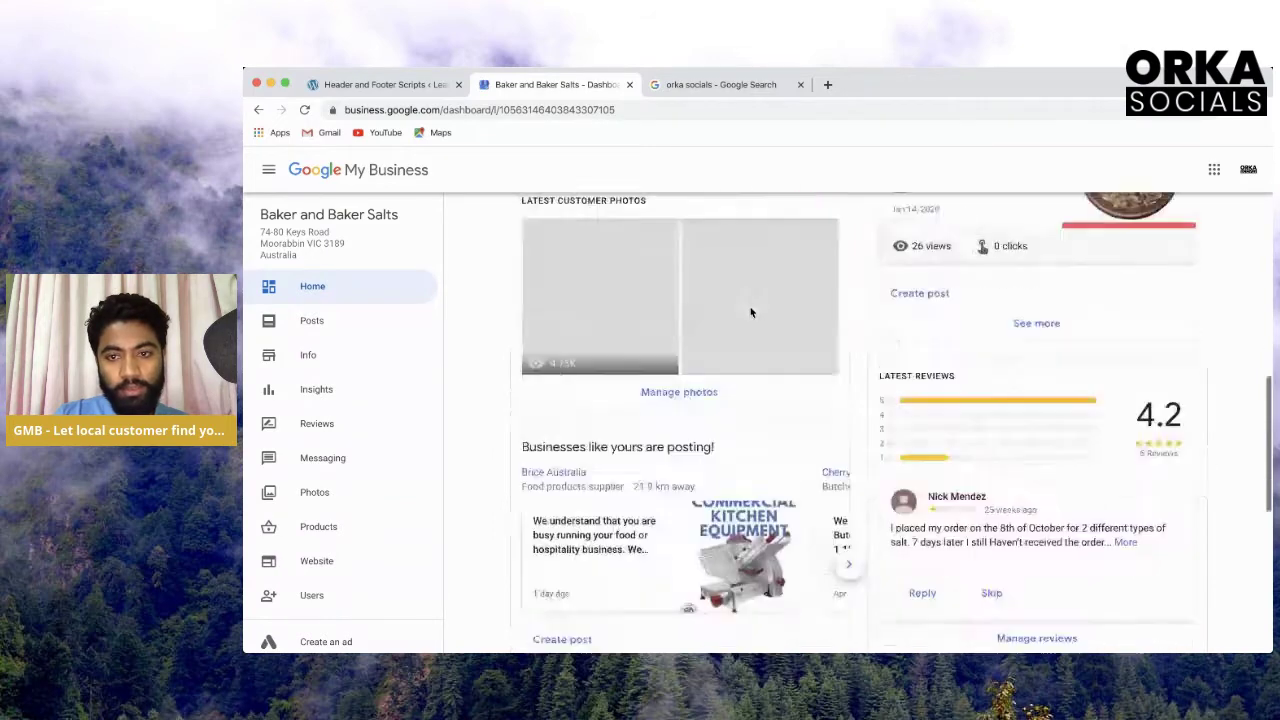
scroll(751, 312, "down", 2)
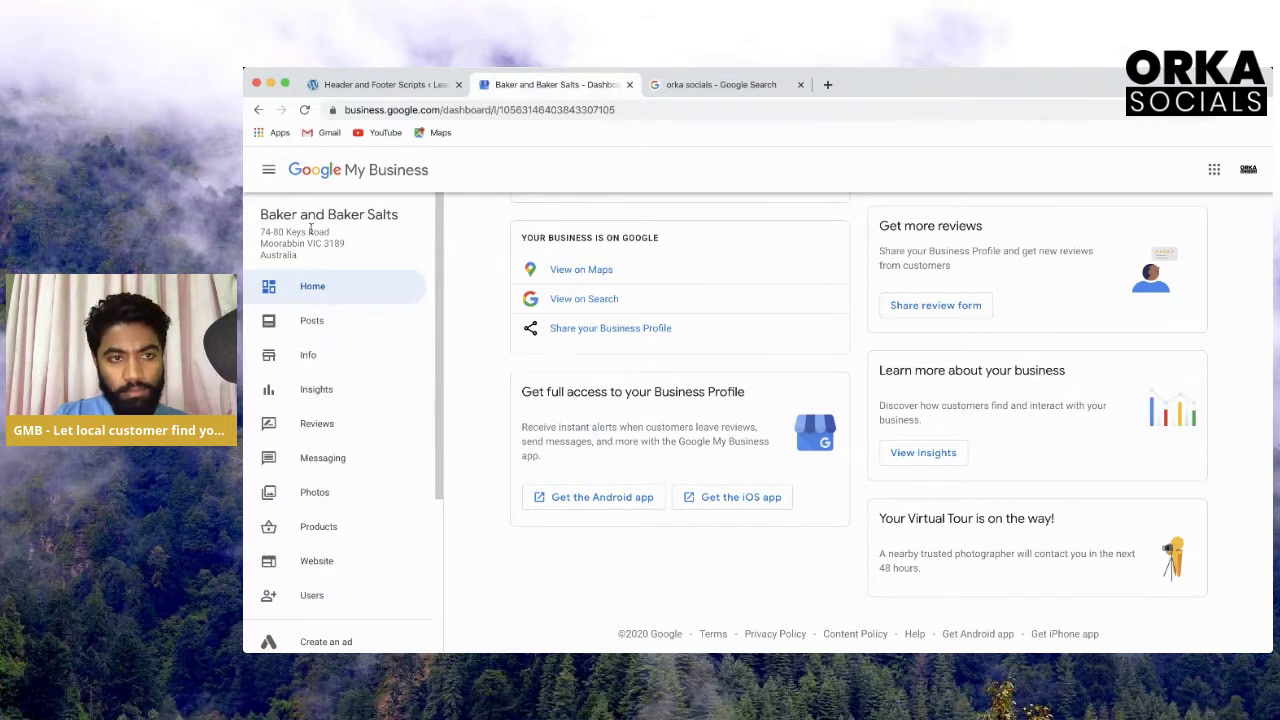
left_click(268, 169)
left_click(268, 169)
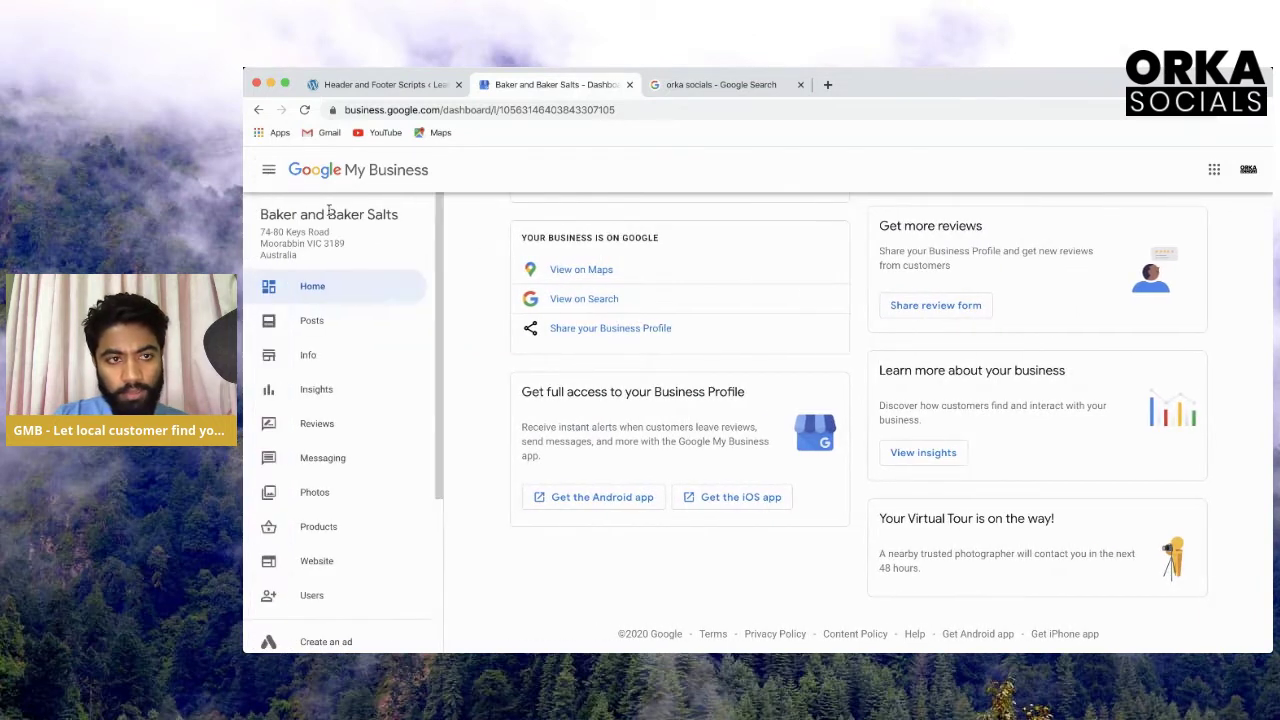
left_click(305, 174)
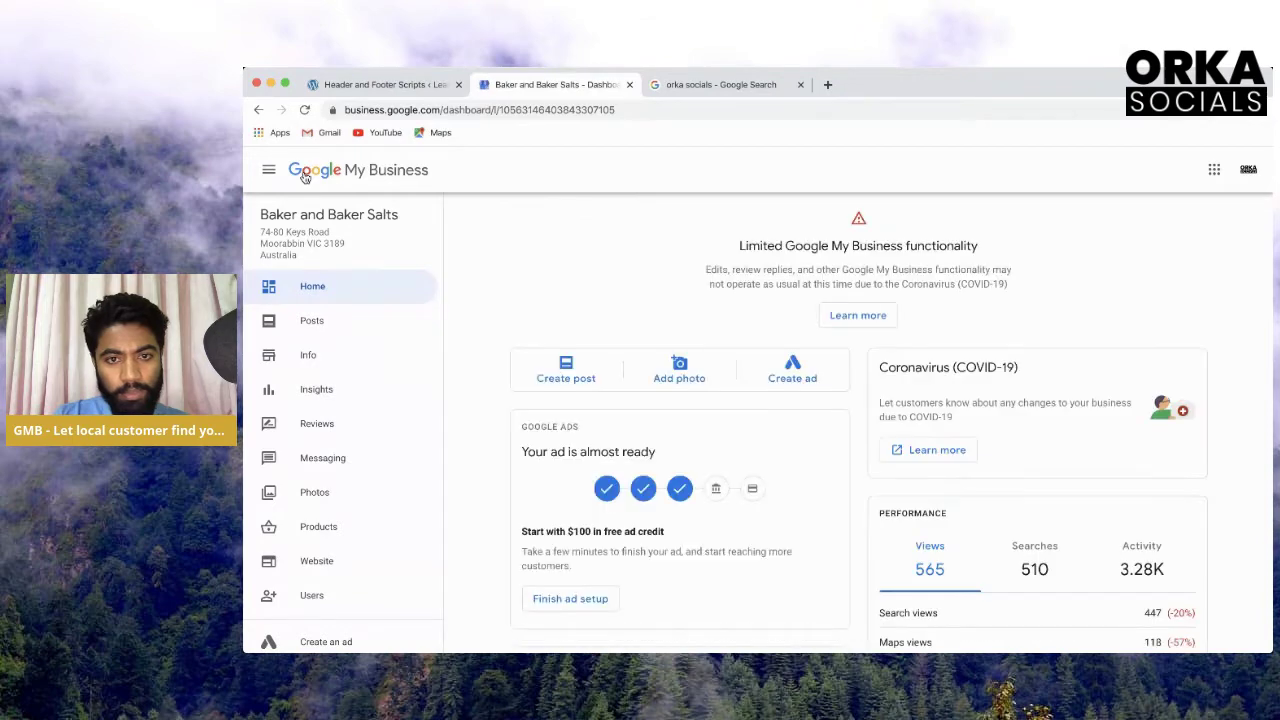
Open the Manage locations page of the Google My Business account
scroll(685, 385, "down", 5)
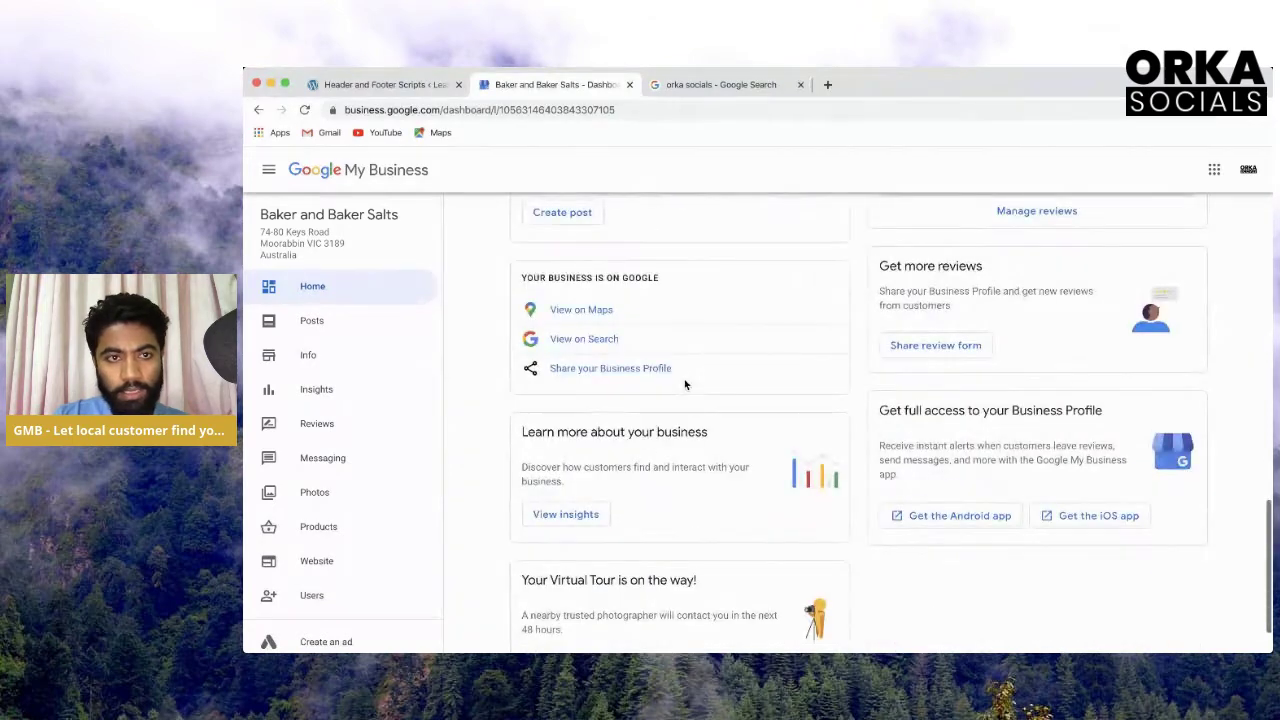
scroll(472, 358, "down", 2)
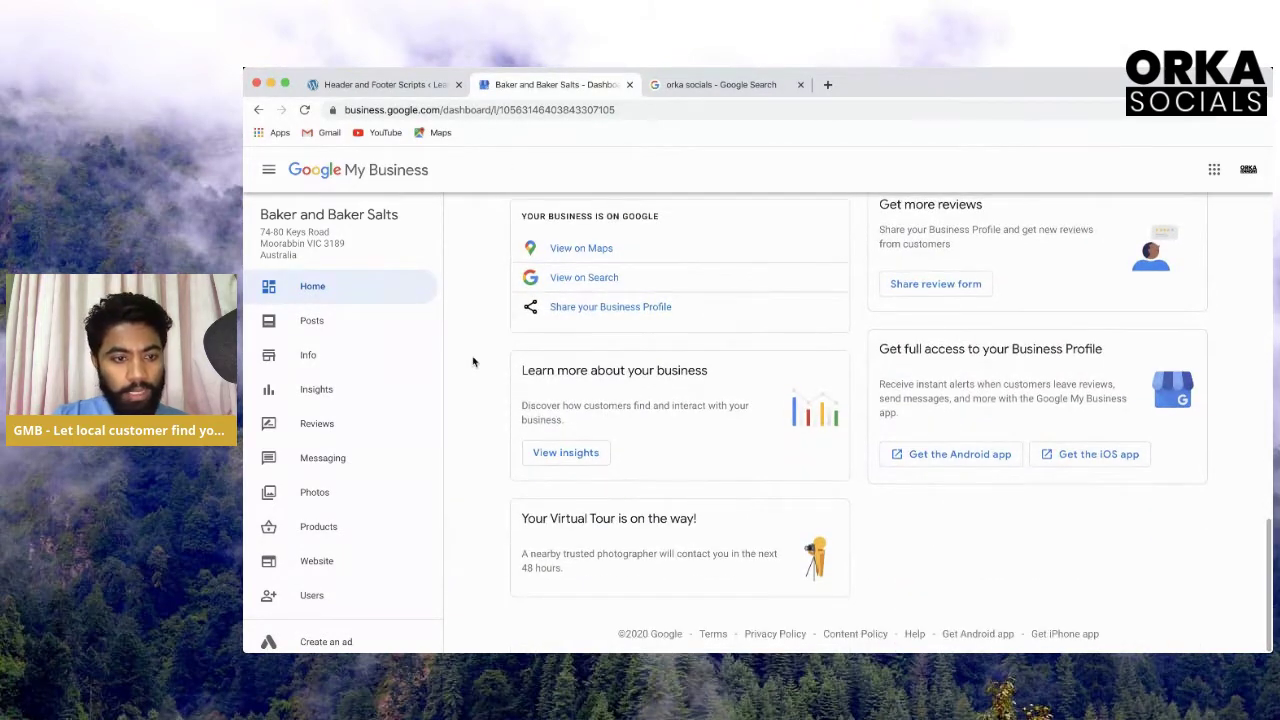
scroll(331, 614, "down", 4)
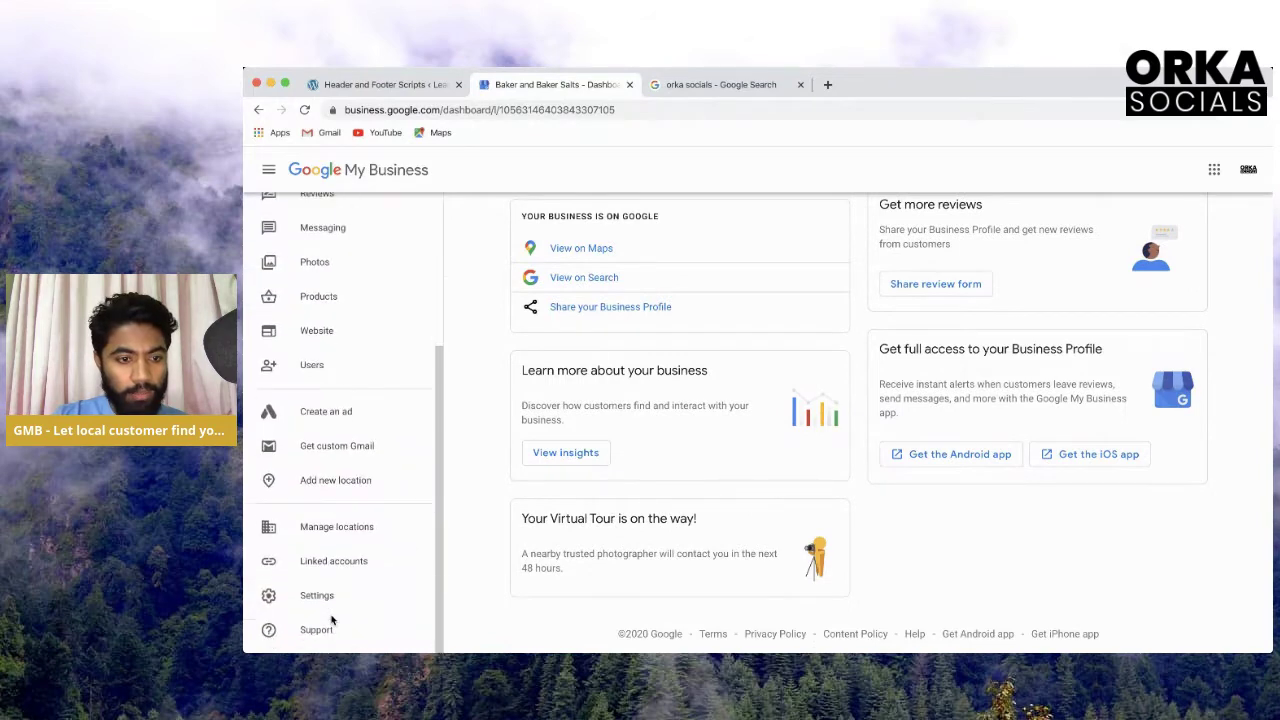
left_click(357, 528)
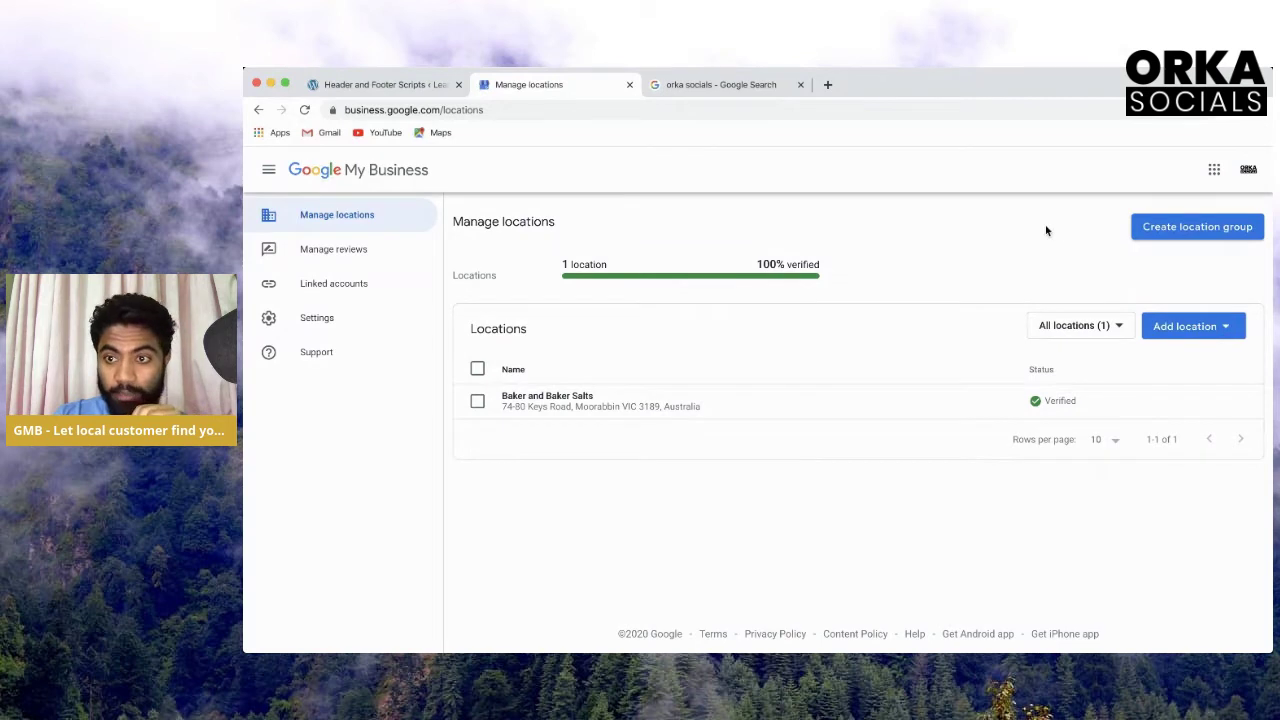
Start adding a single location and activate the business name search
left_click(1164, 336)
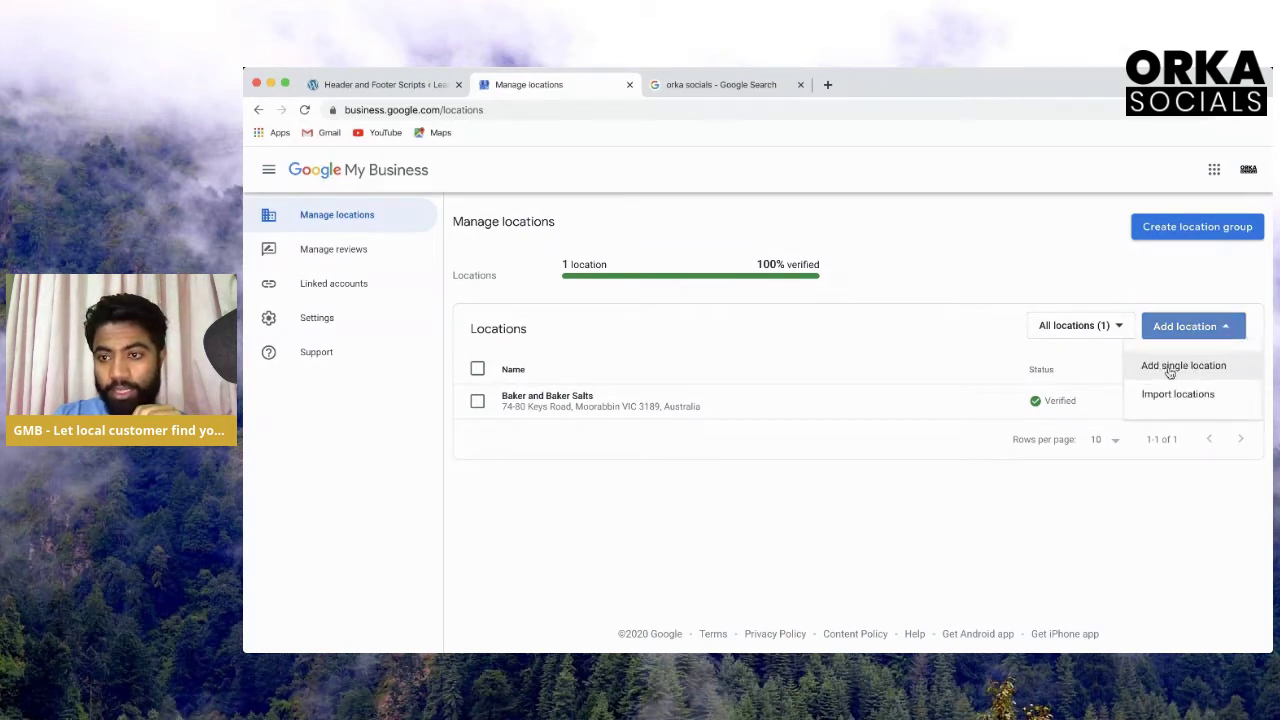
left_click(1170, 368)
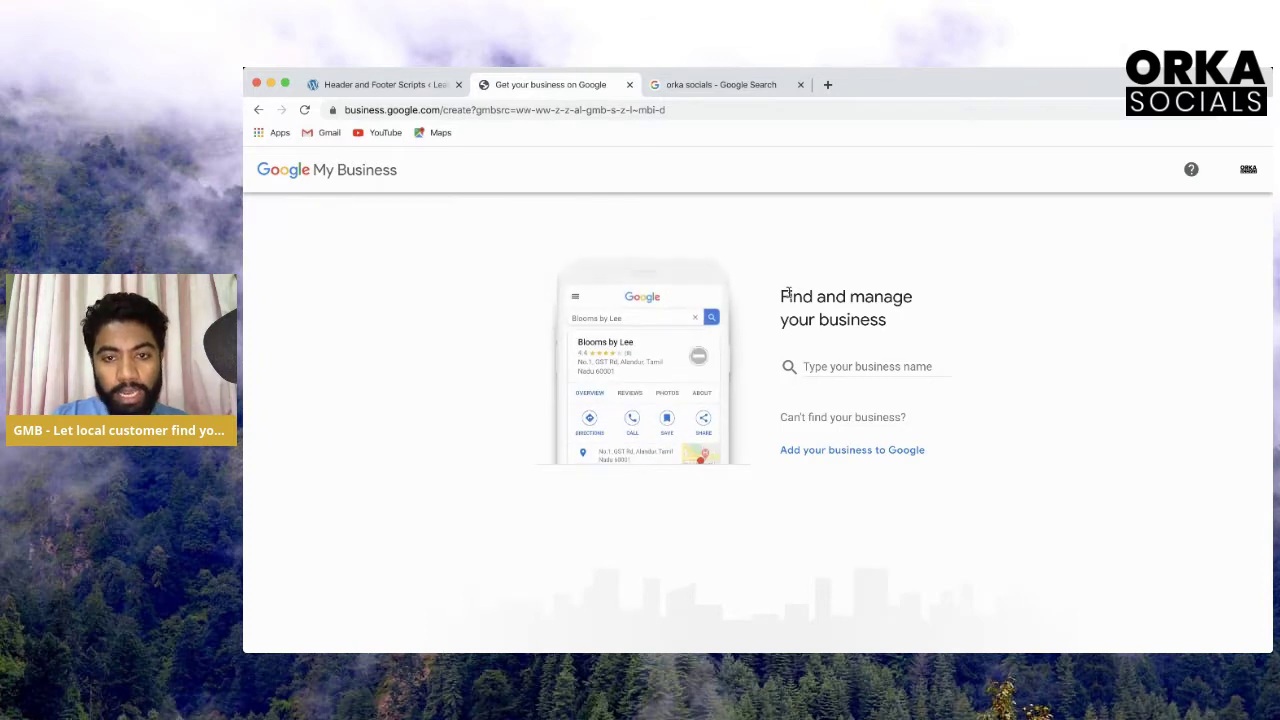
left_click(859, 368)
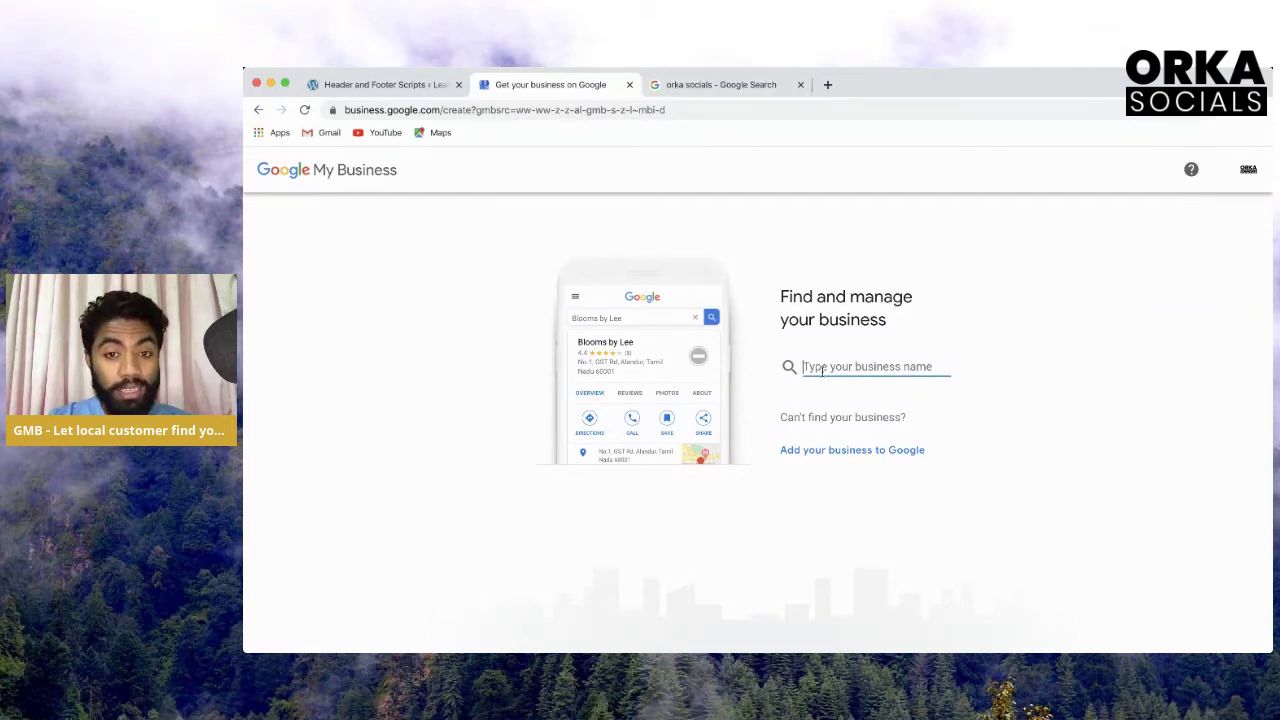
Search Google for maps in a new browser tab
left_click(748, 86)
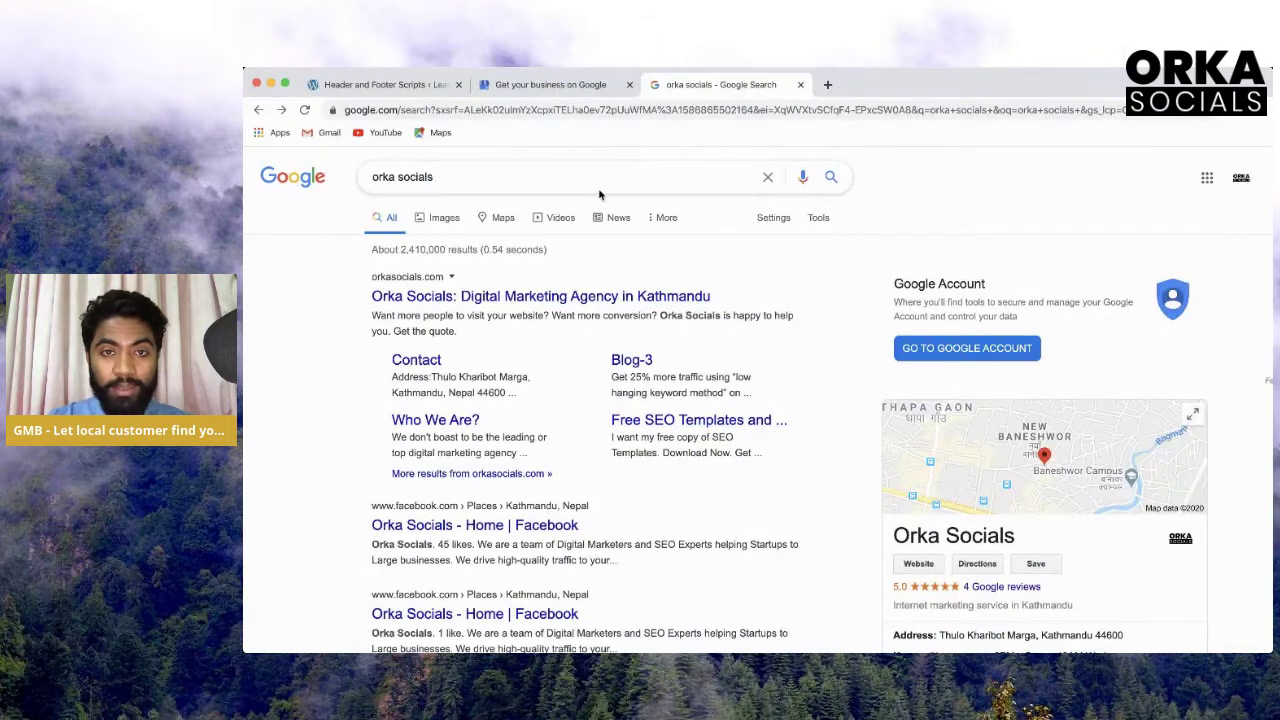
left_click(828, 85)
type("maps")
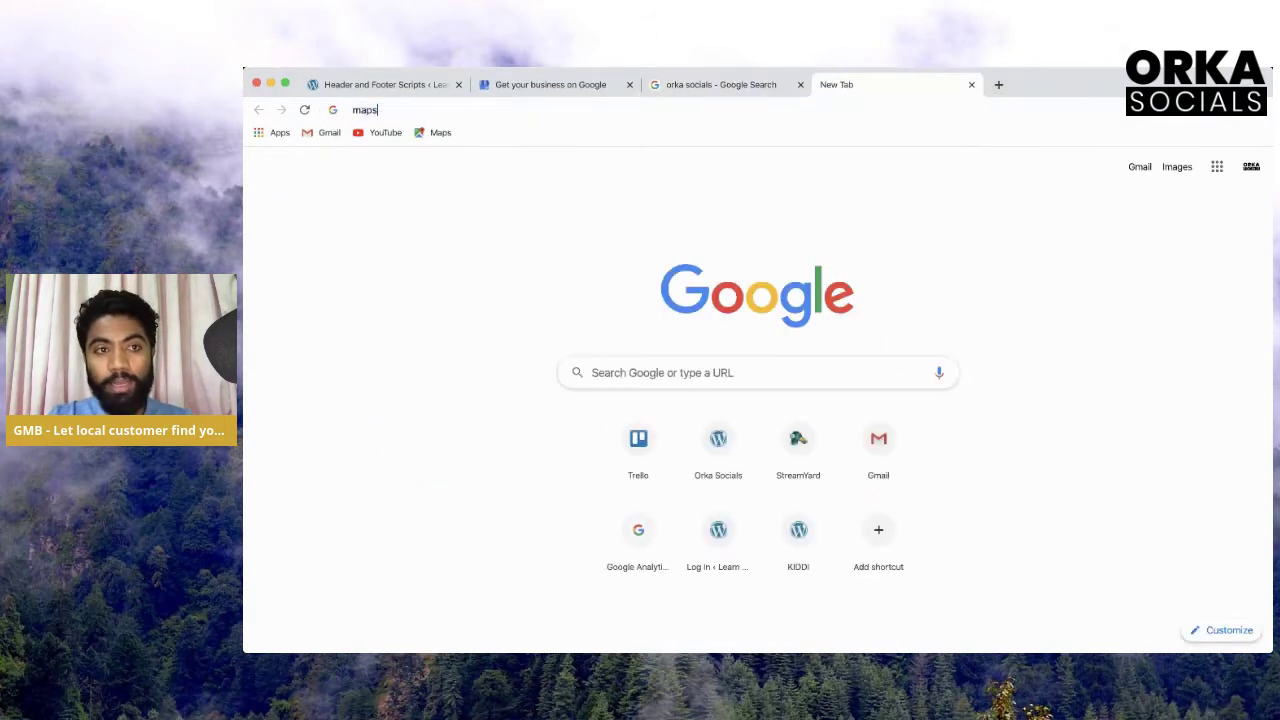
key("Return")
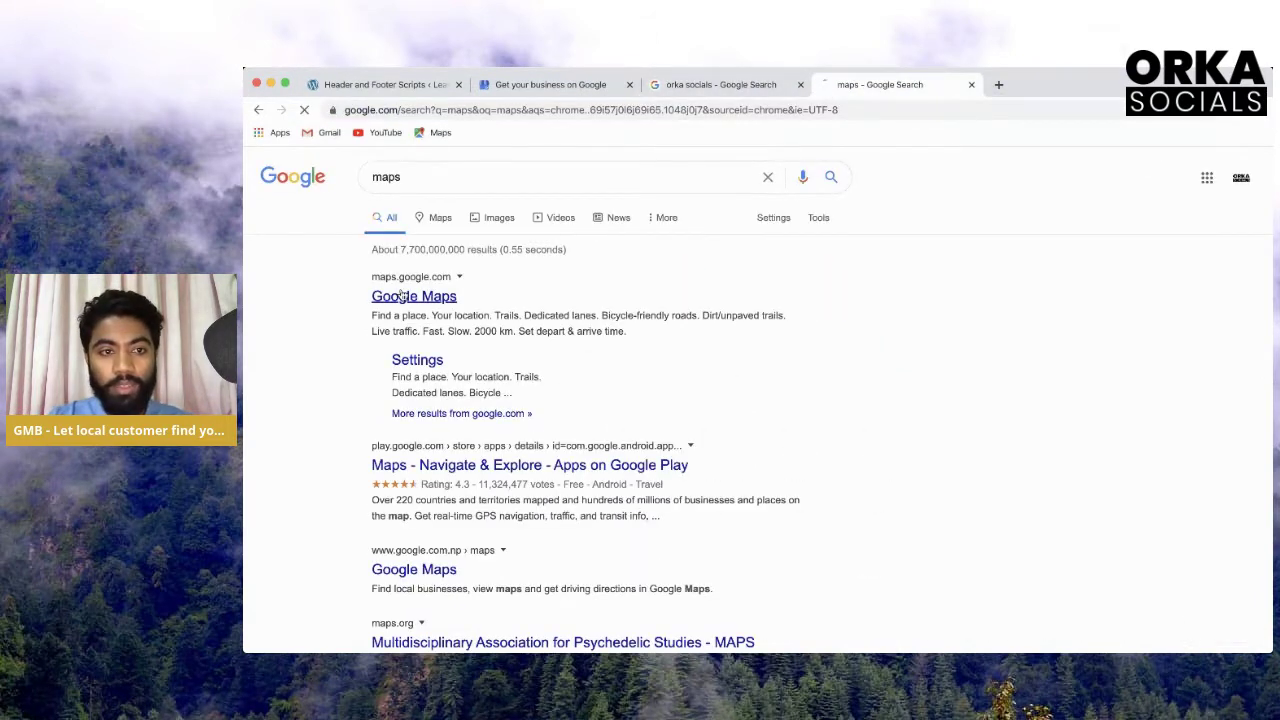
Open Google Maps from the search results and search it for orka socials
left_click(410, 296)
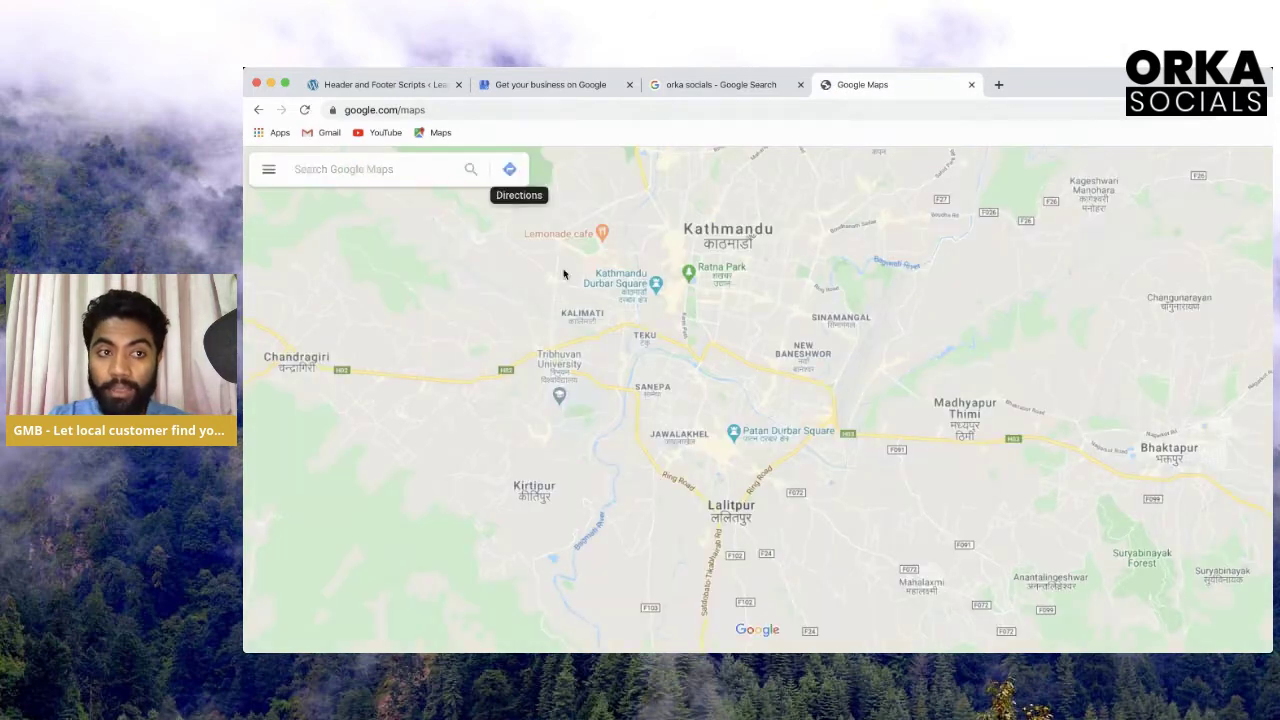
left_click(377, 162)
type("or")
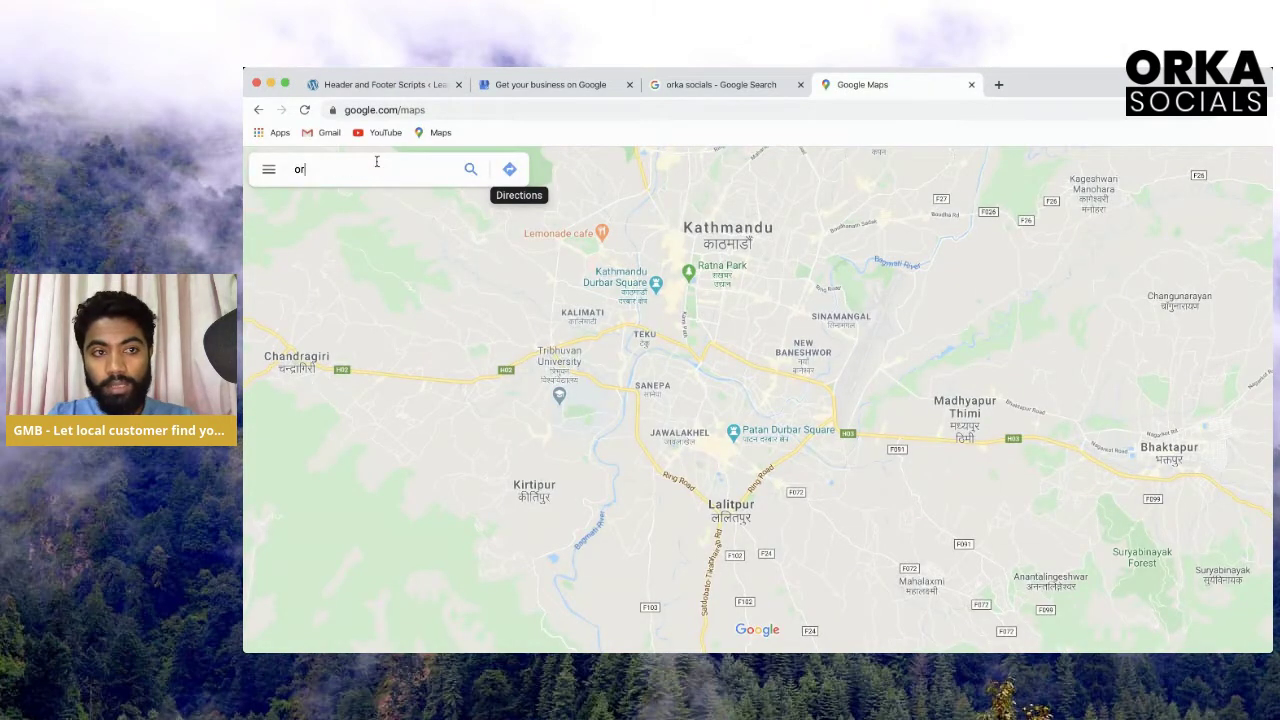
type("ka socials")
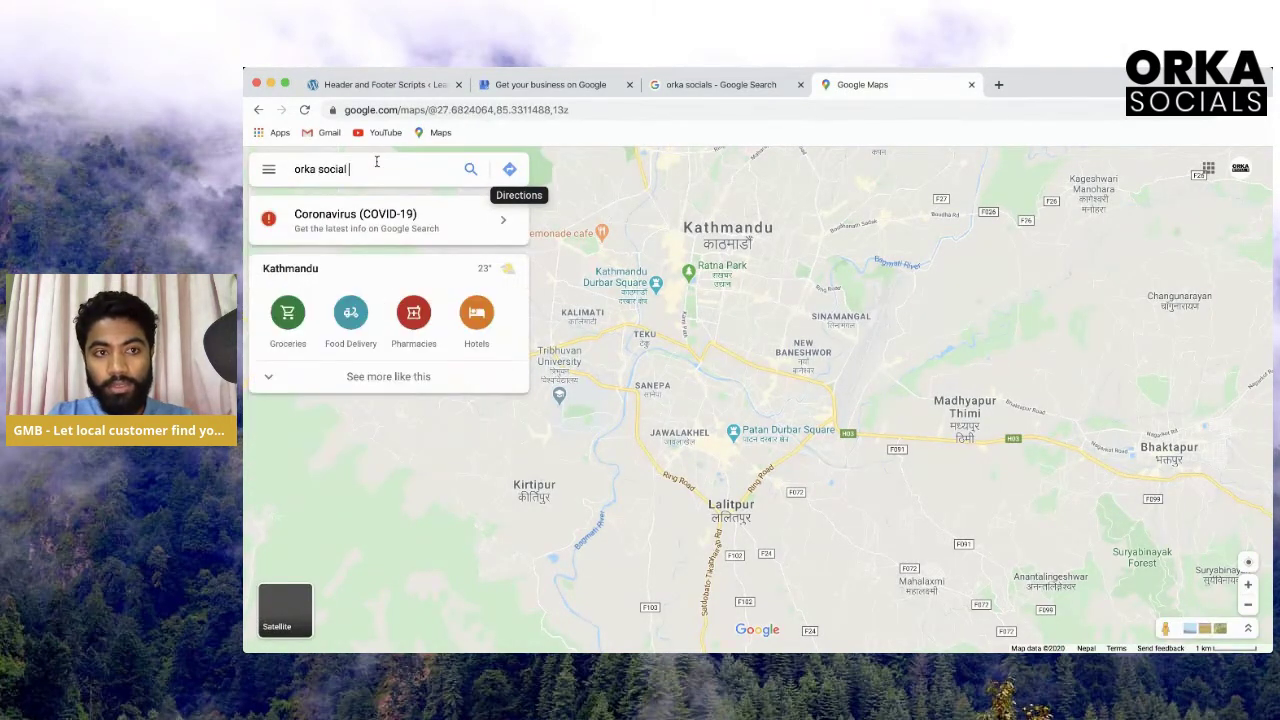
key("Return")
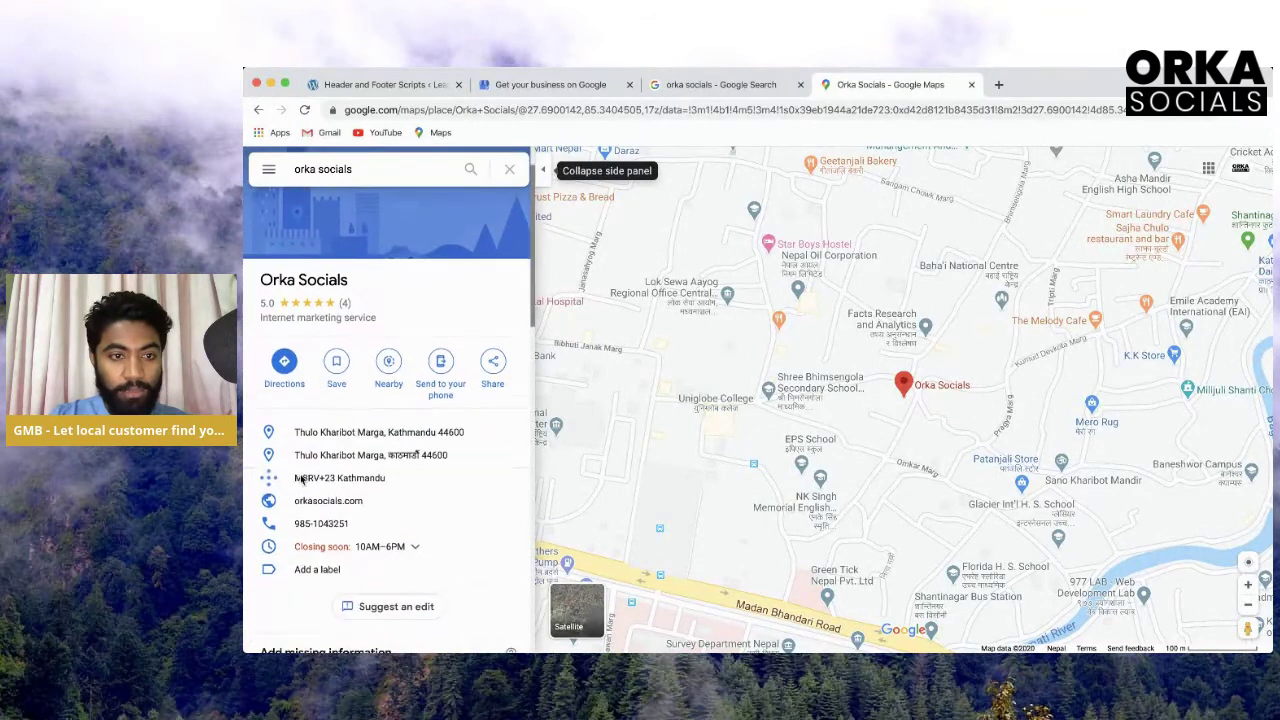
Look through the Orka Socials map listing and its reviews, and return to the Google My Business page for finding a business
scroll(362, 403, "down", 10)
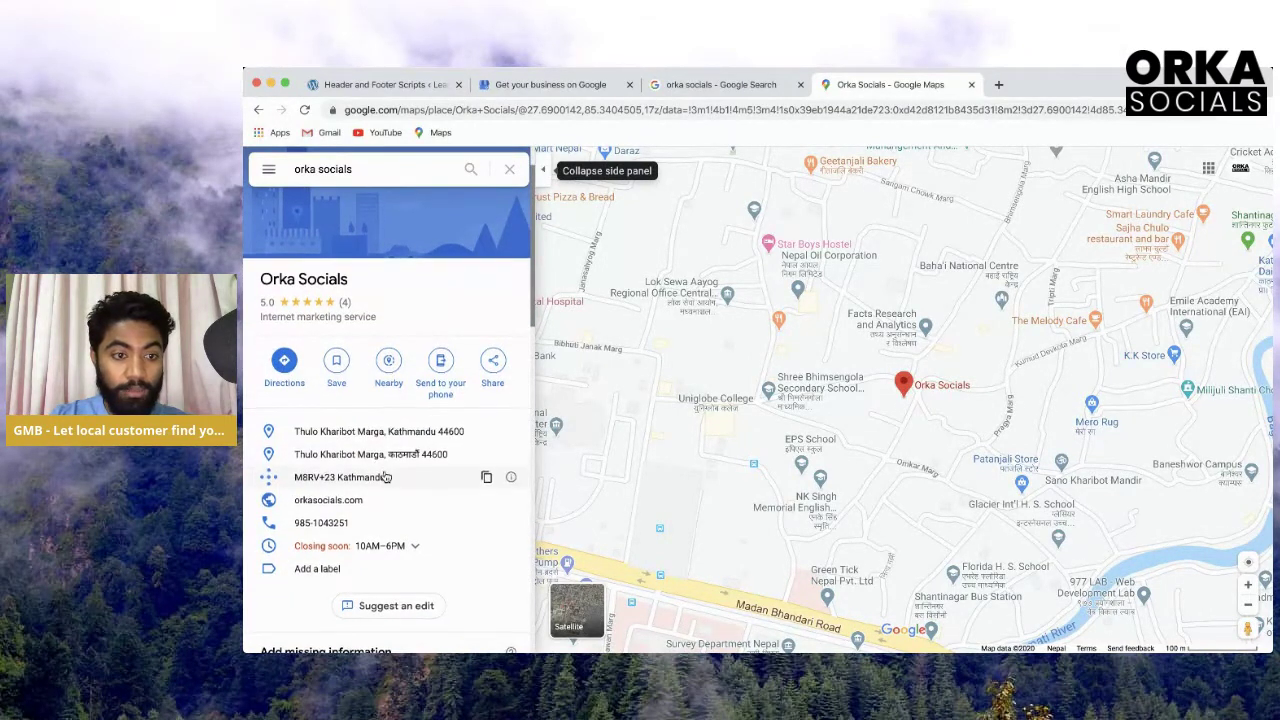
scroll(385, 476, "down", 3)
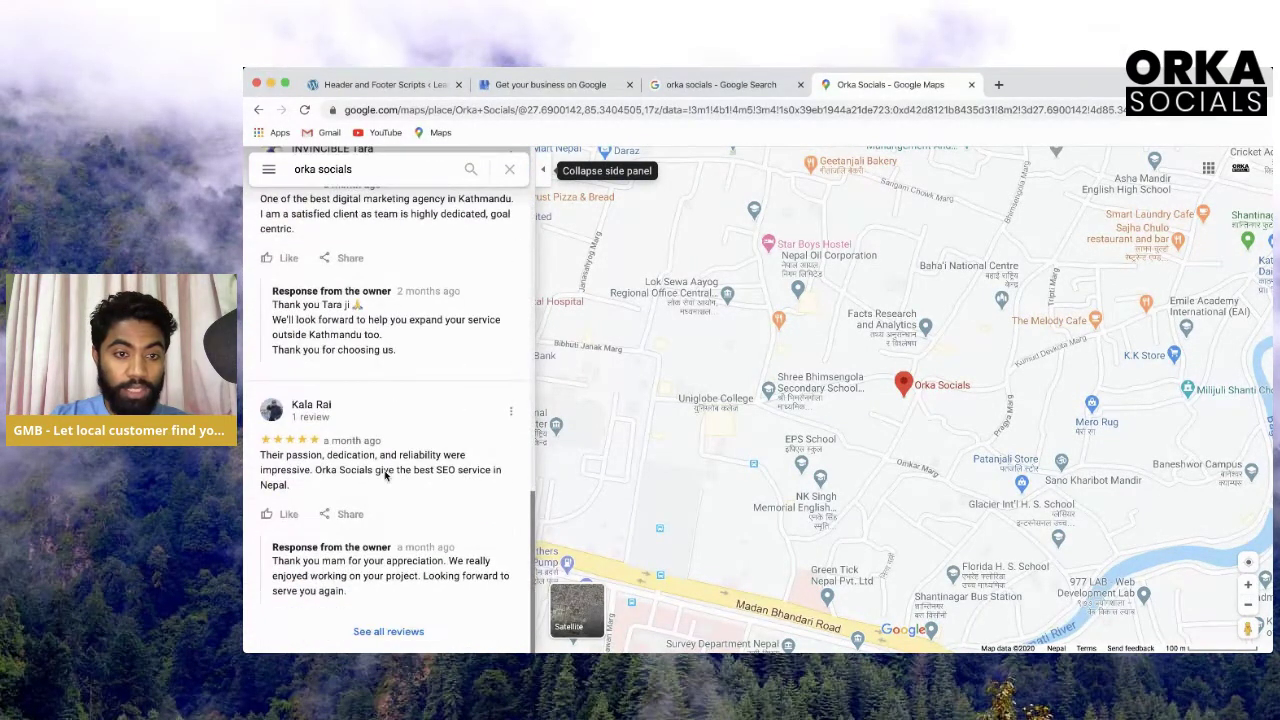
scroll(386, 471, "up", 15)
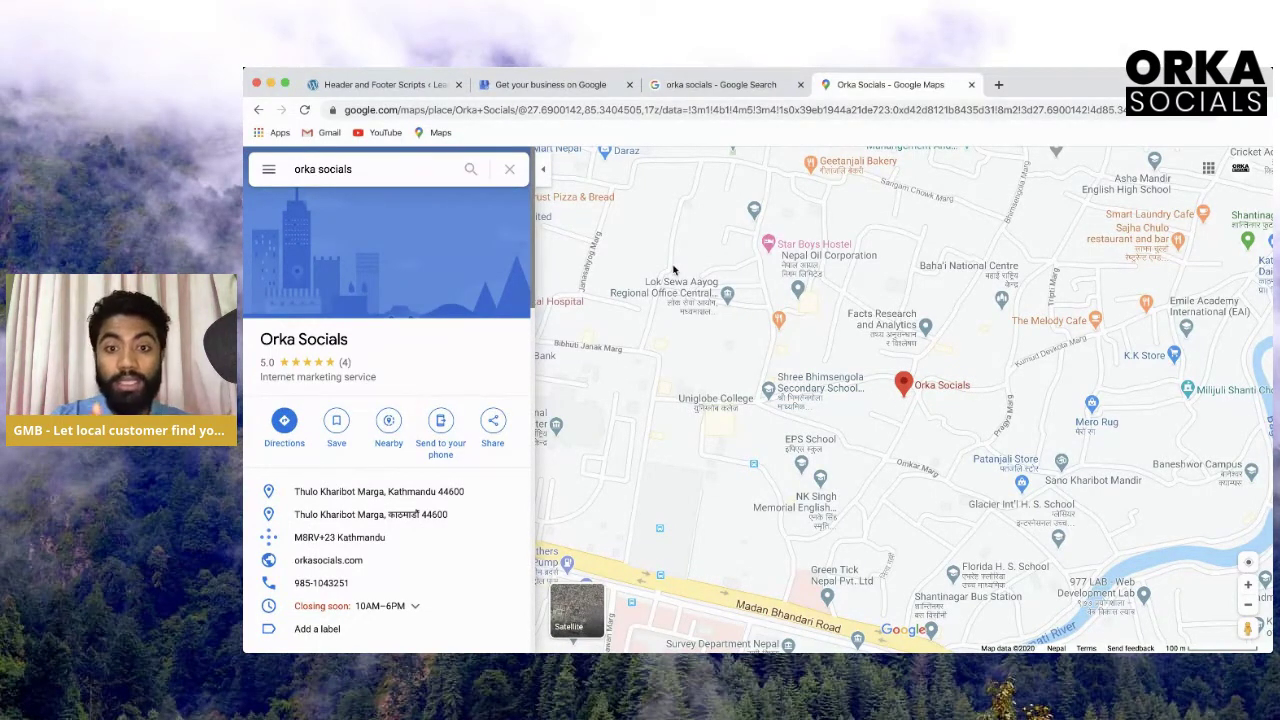
left_click(718, 84)
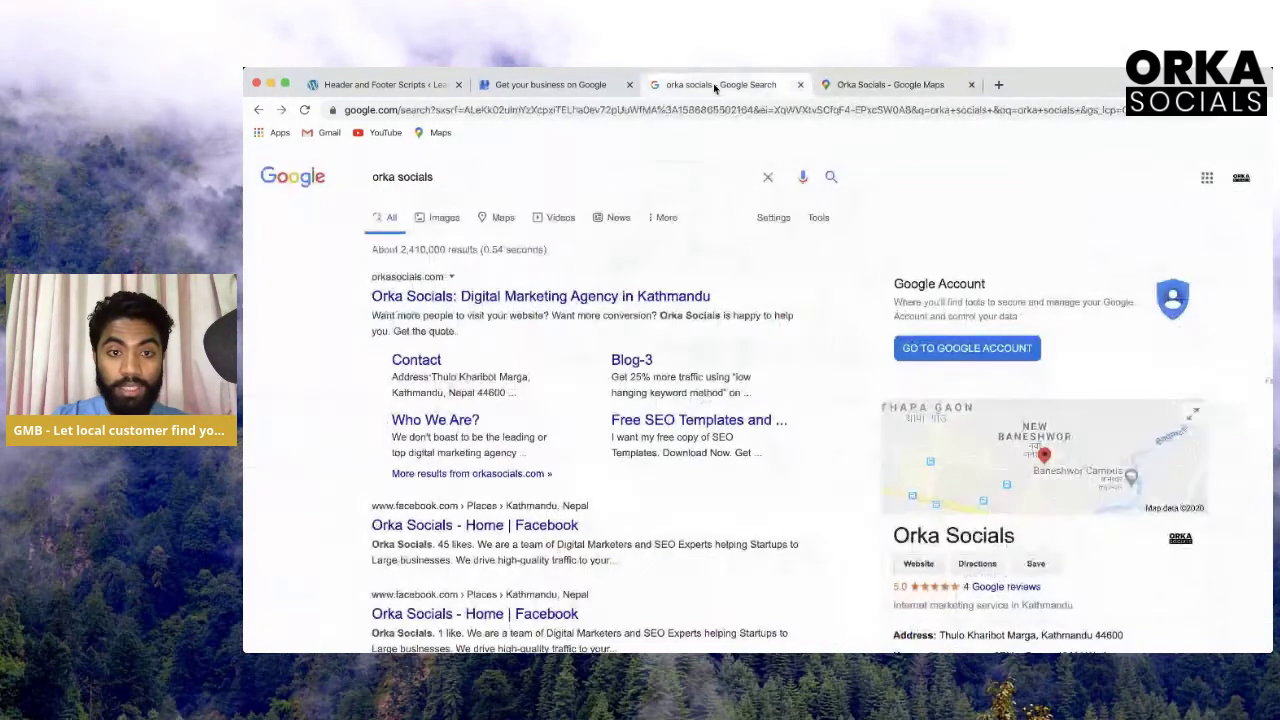
left_click(565, 87)
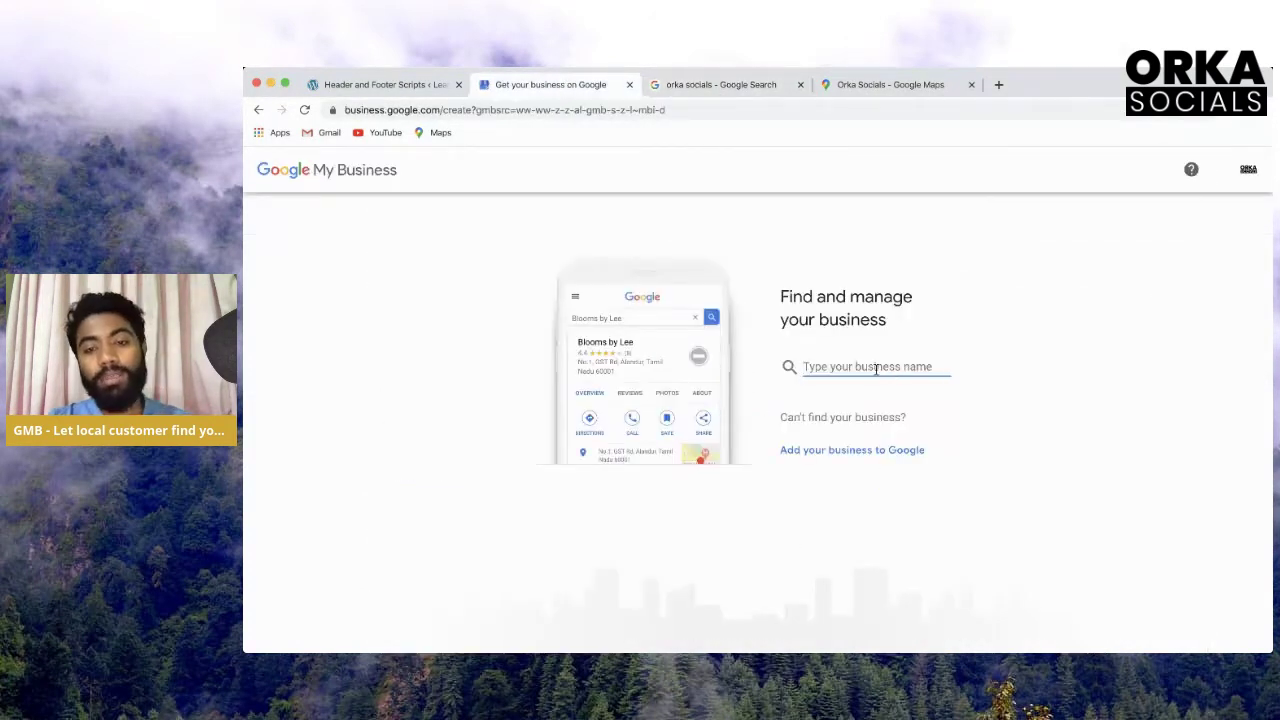
type("Free S")
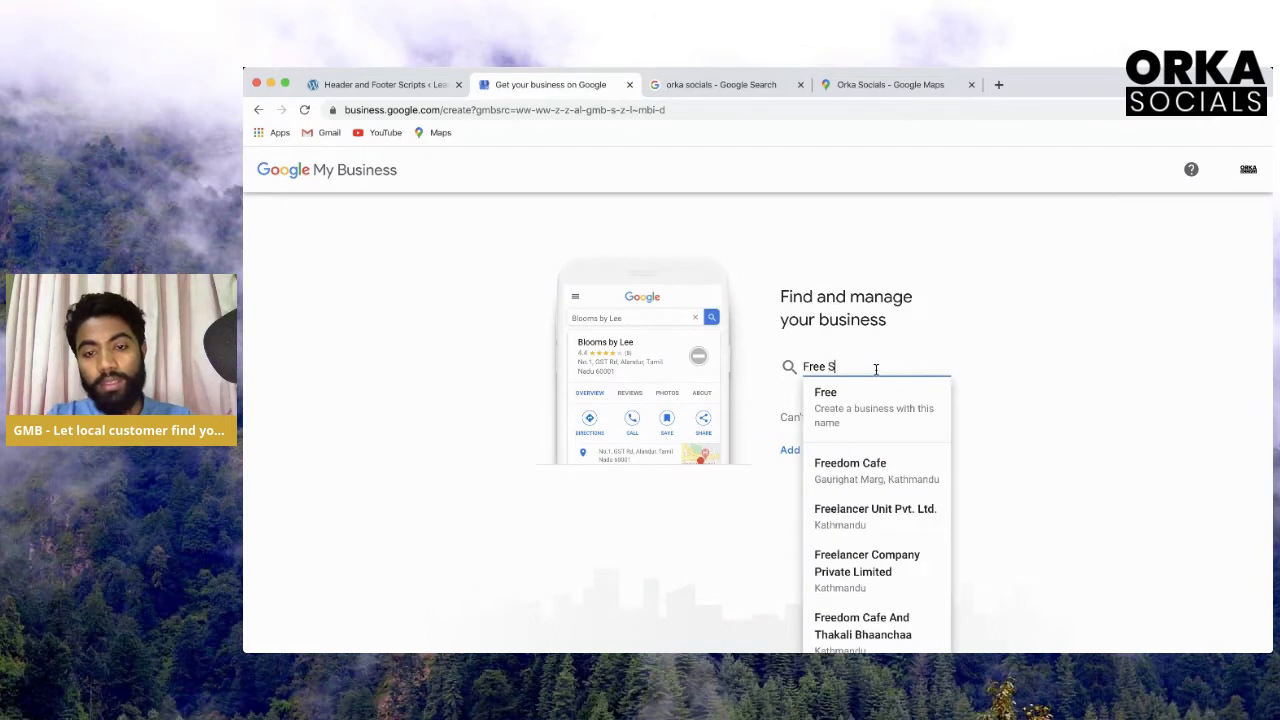
type("EO Training")
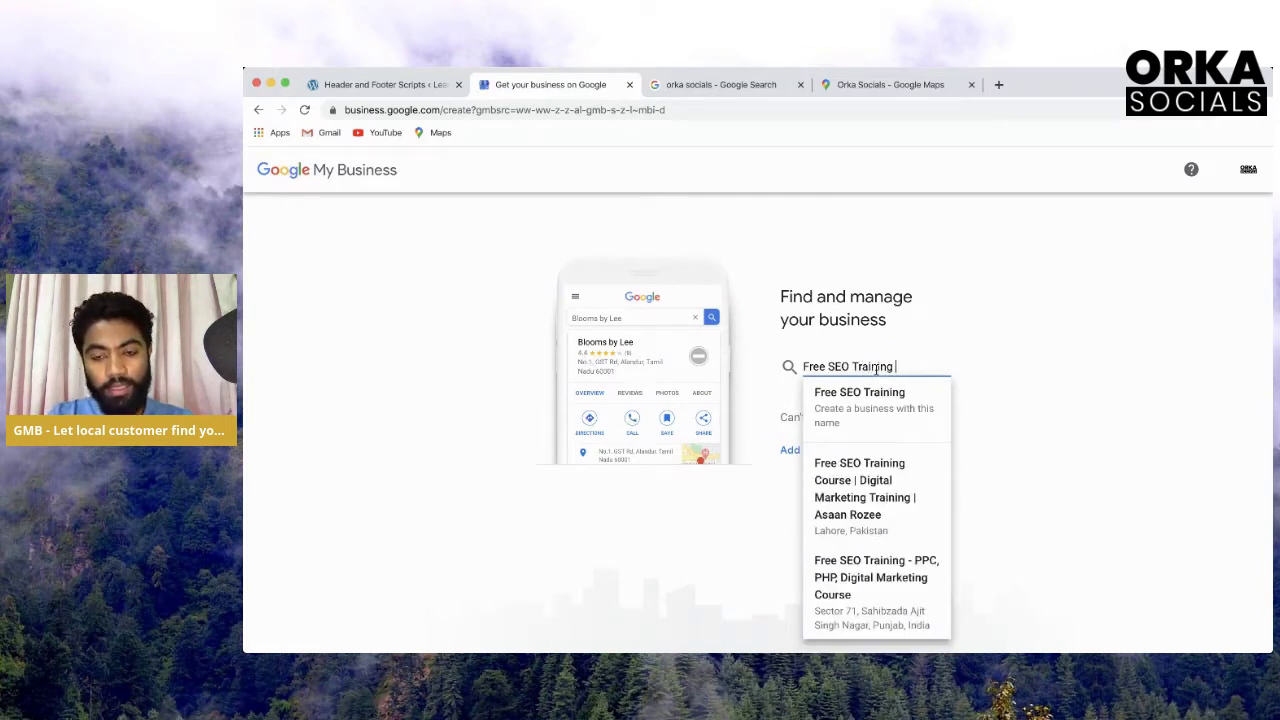
left_click(960, 346)
left_click(898, 366)
triple_click(898, 366)
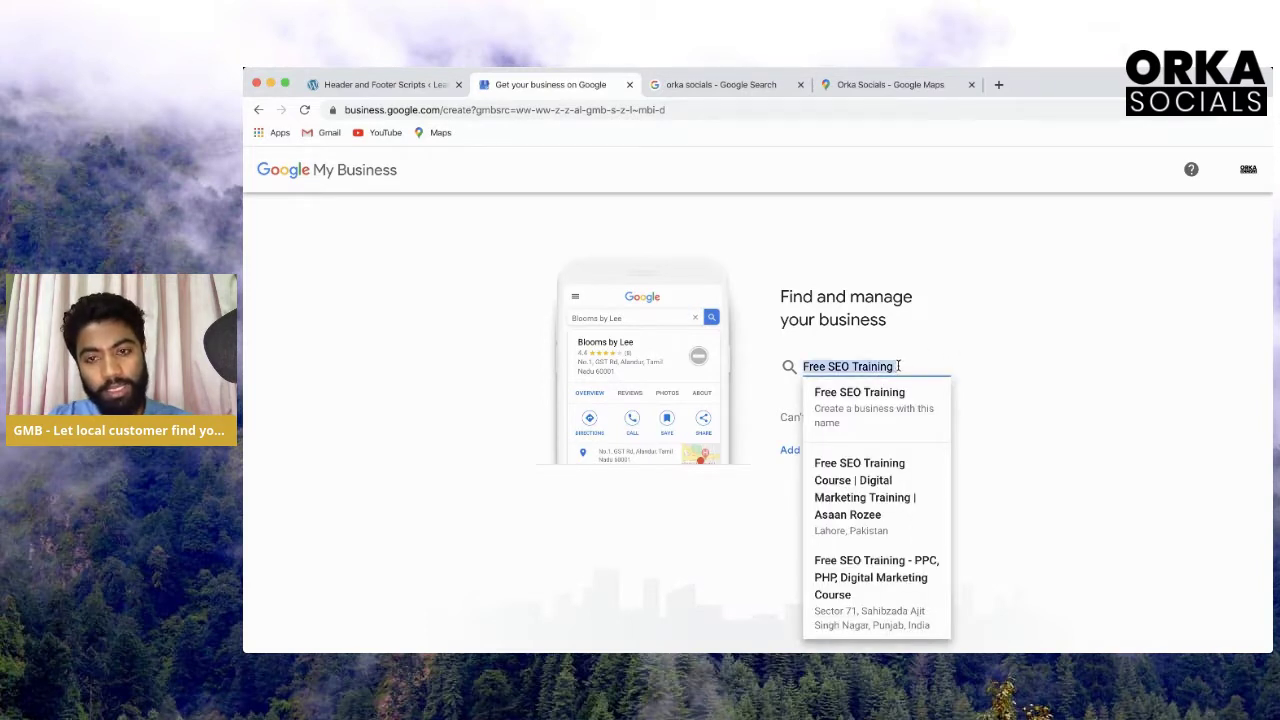
key("BackSpace")
Create a new business with the name Free SEO Nepal
type("Free")
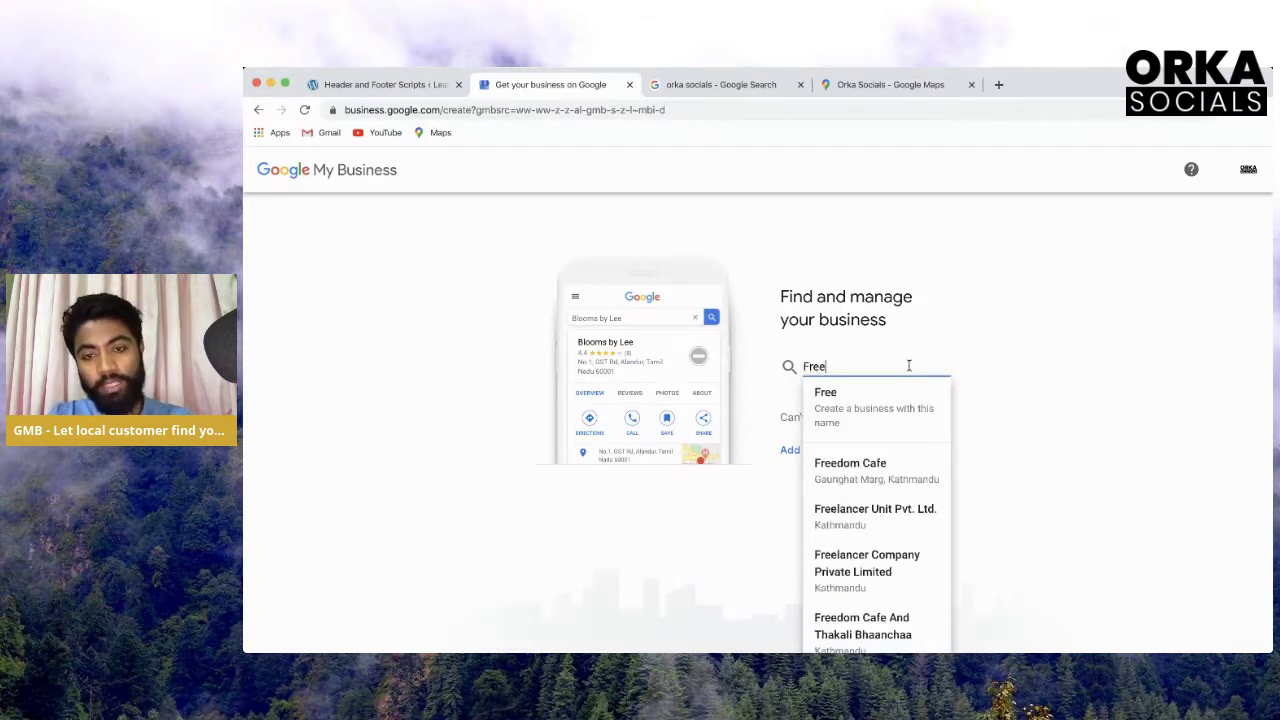
type(" SEO Nepal")
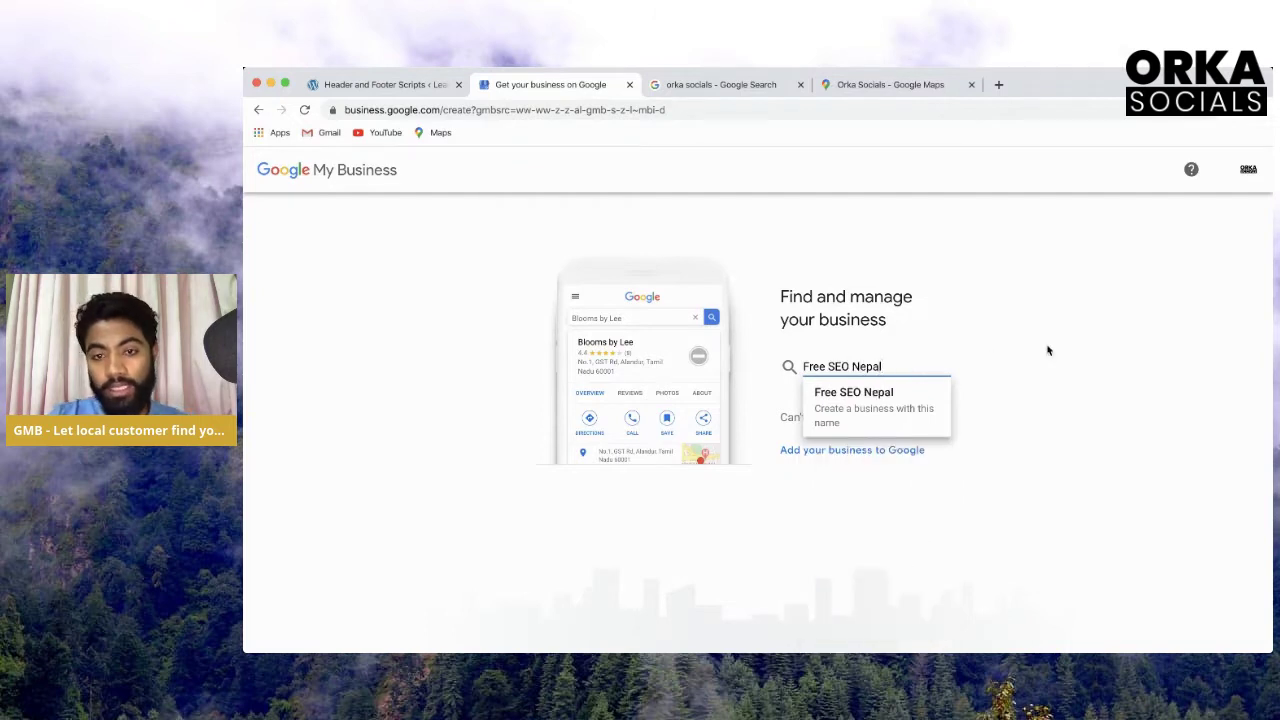
left_click(900, 412)
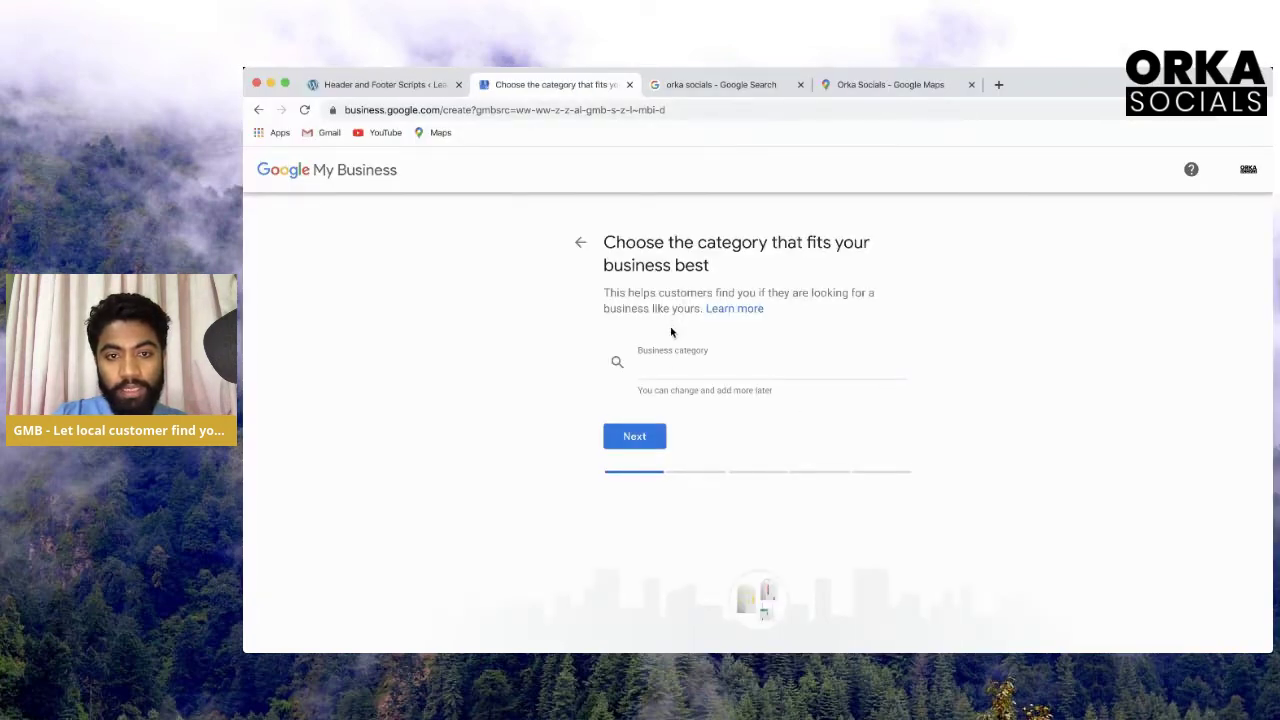
Try internet marketing, education and training terms in the business category search
left_click(672, 365)
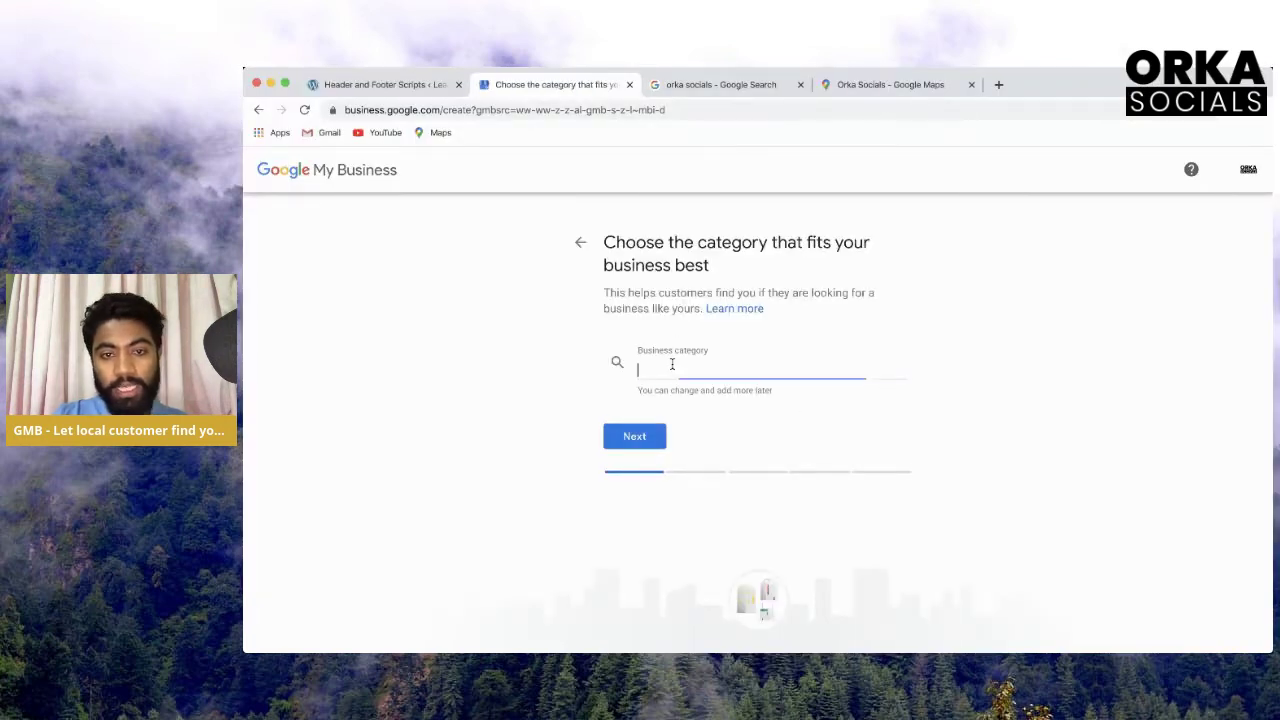
type("Intern")
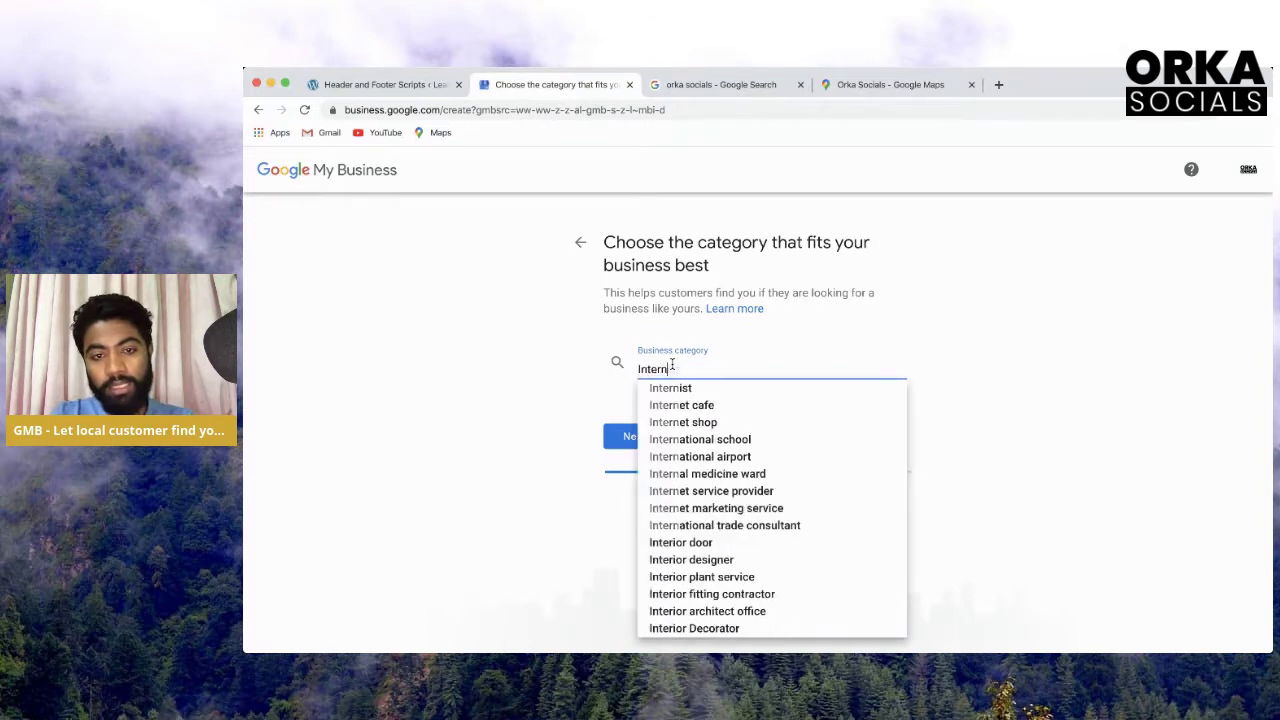
type("e")
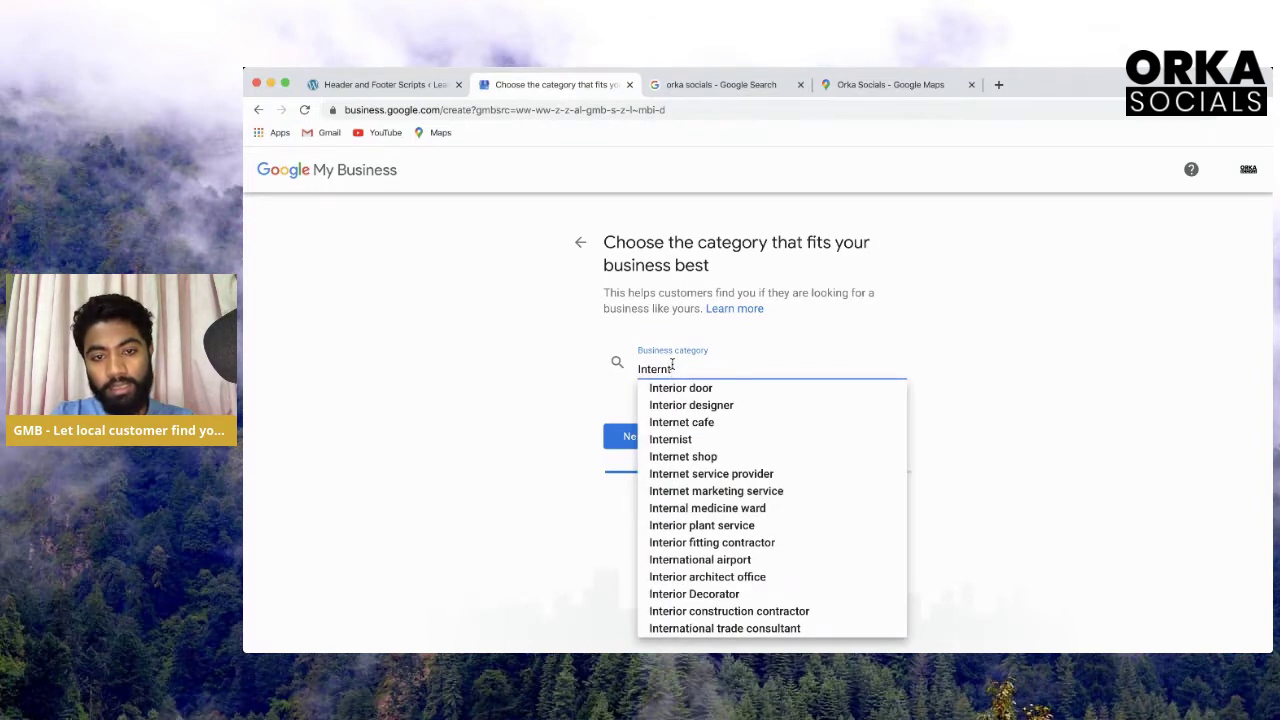
type("t ma")
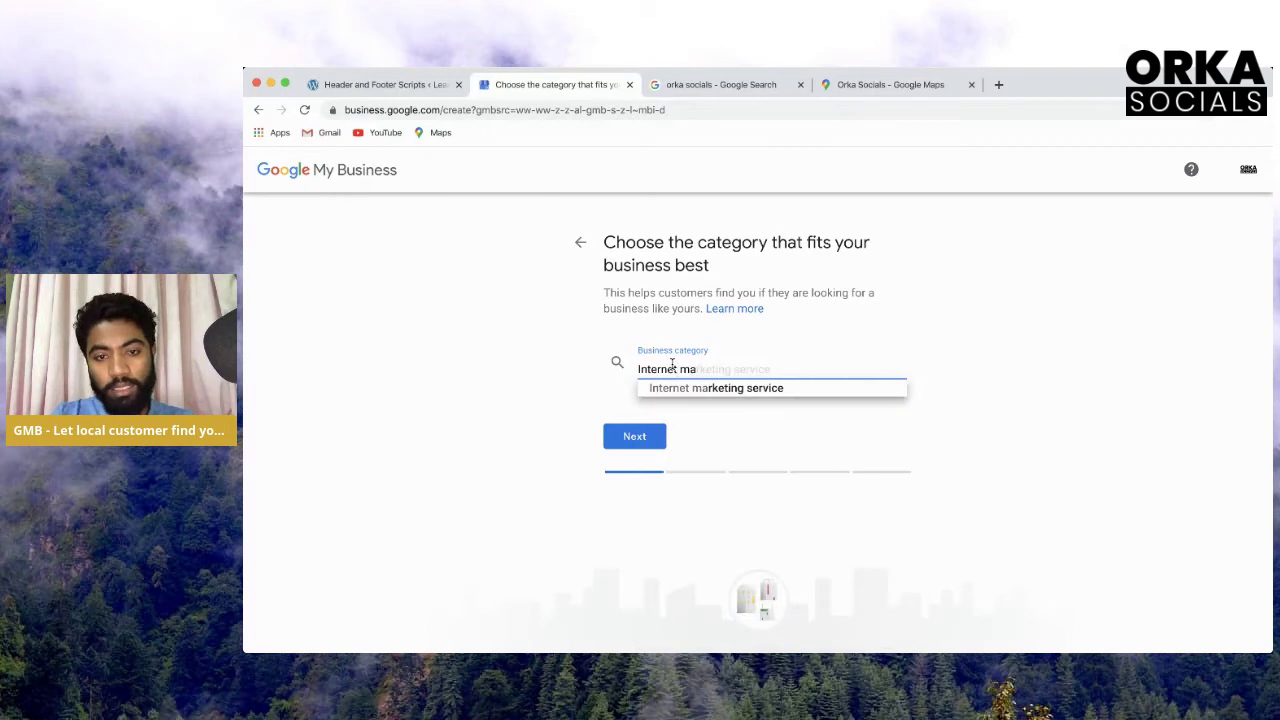
left_click(715, 388)
key("super+a")
type("Educa")
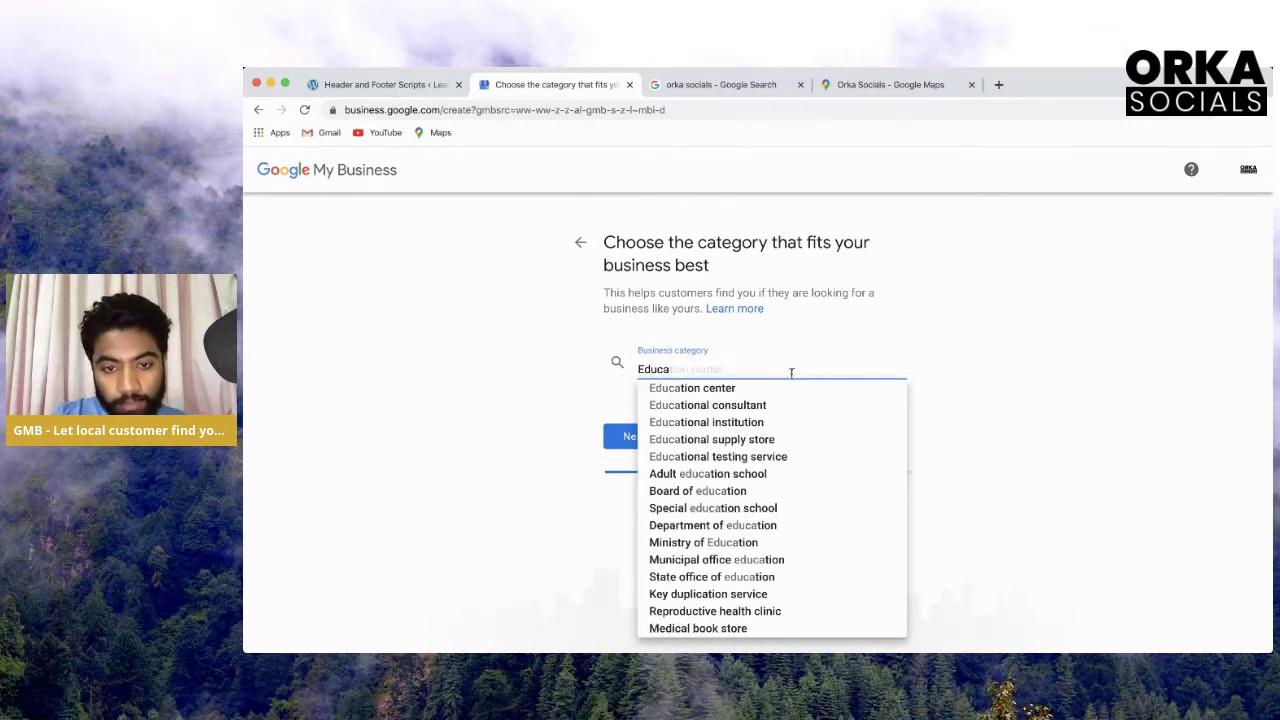
key("super+a")
type("Training")
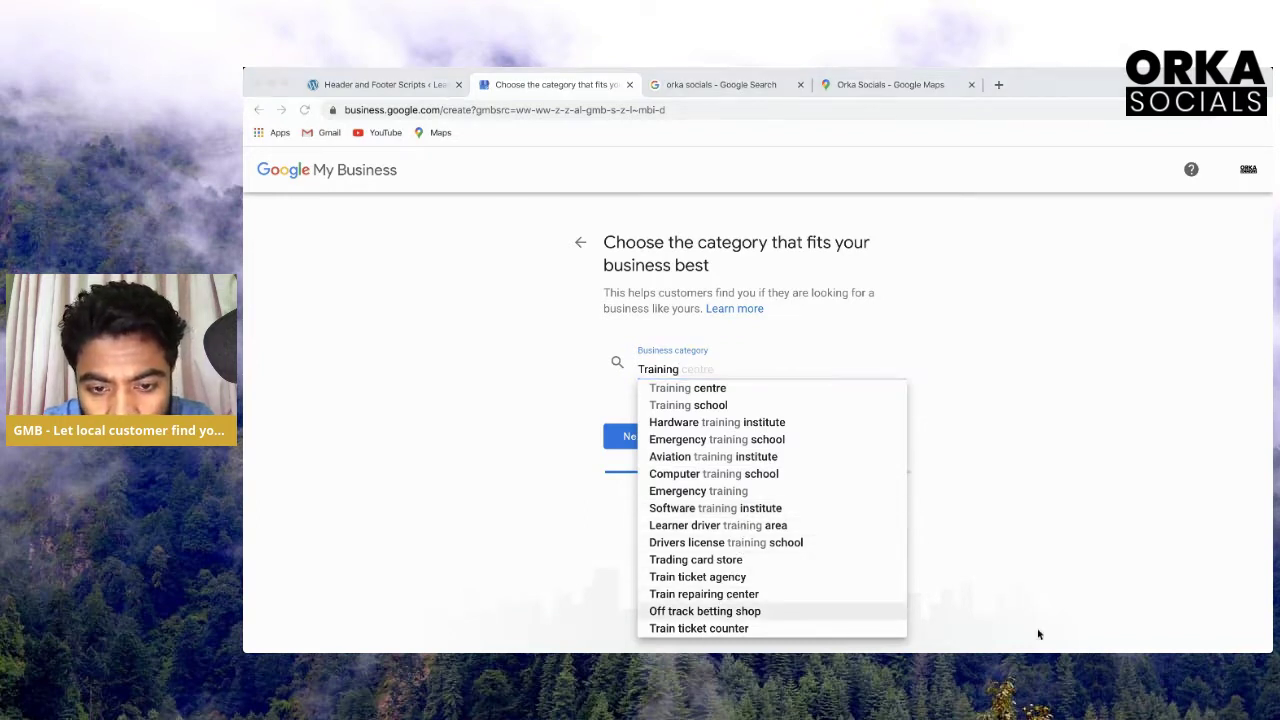
left_click(688, 373)
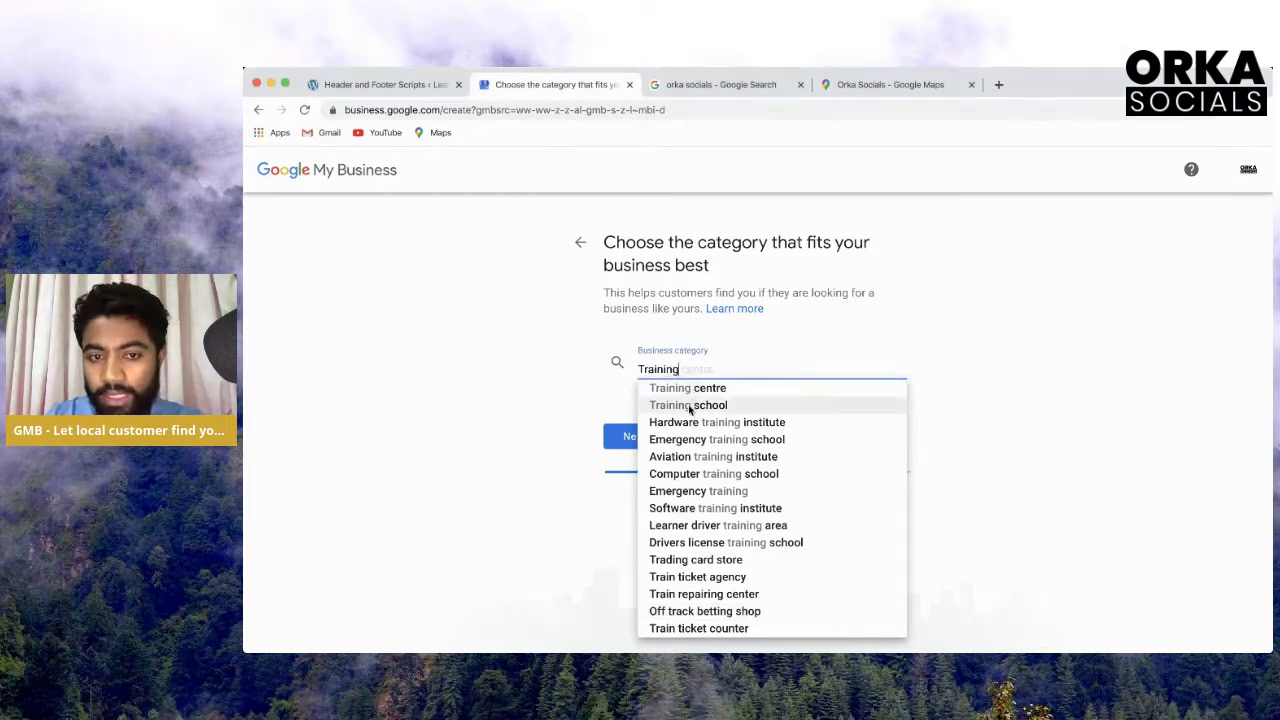
Set the business category to Internet marketing service and choose to add a location customers can visit
left_click_drag(680, 369, 560, 375)
type("Inter")
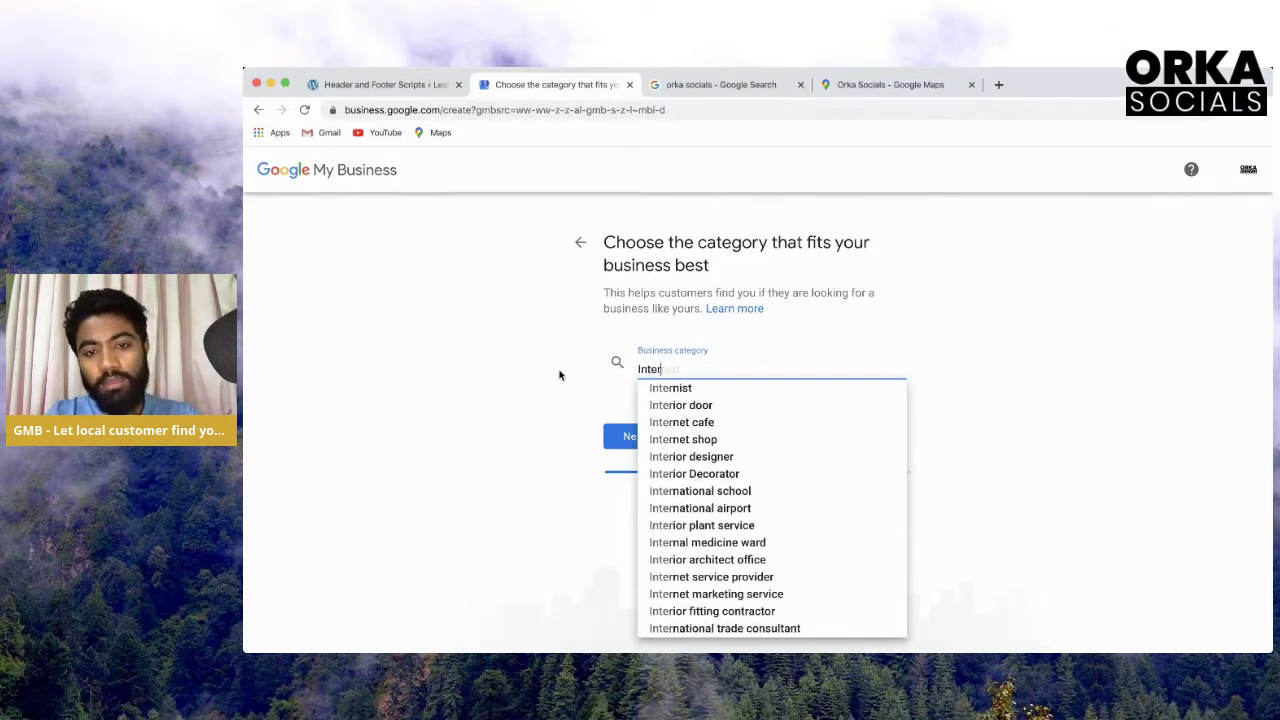
type("net Marke")
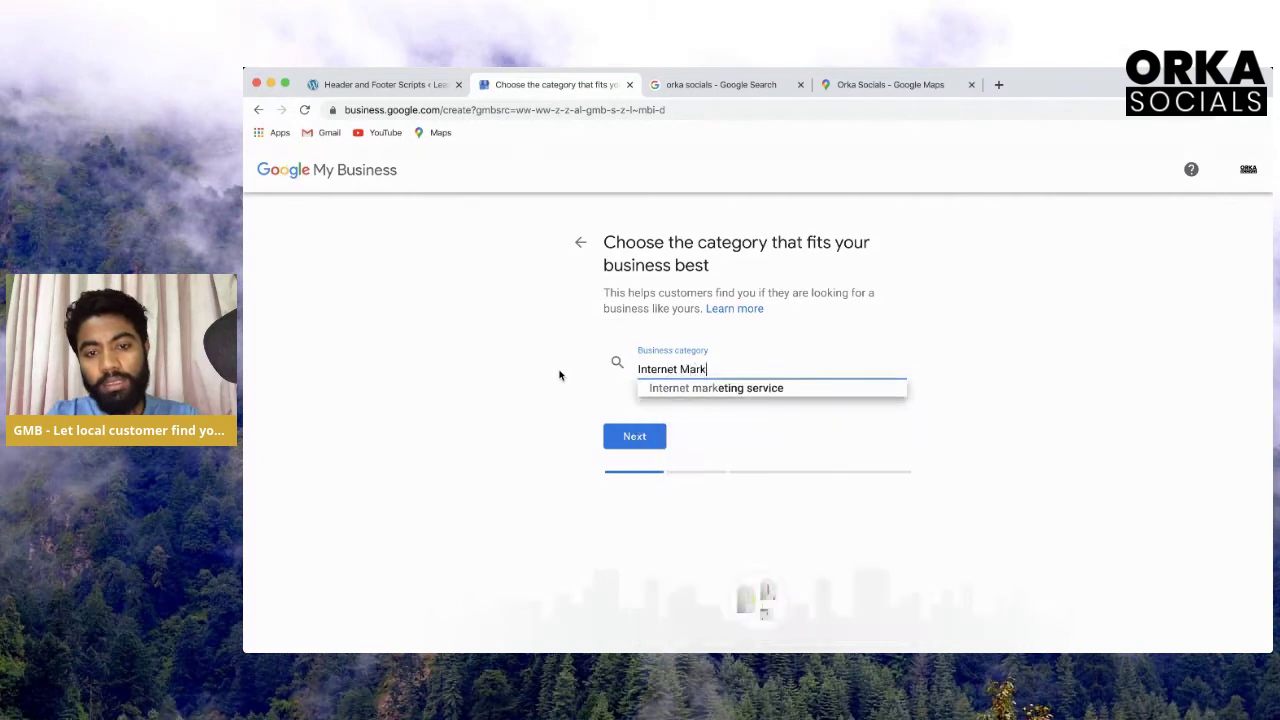
left_click(687, 389)
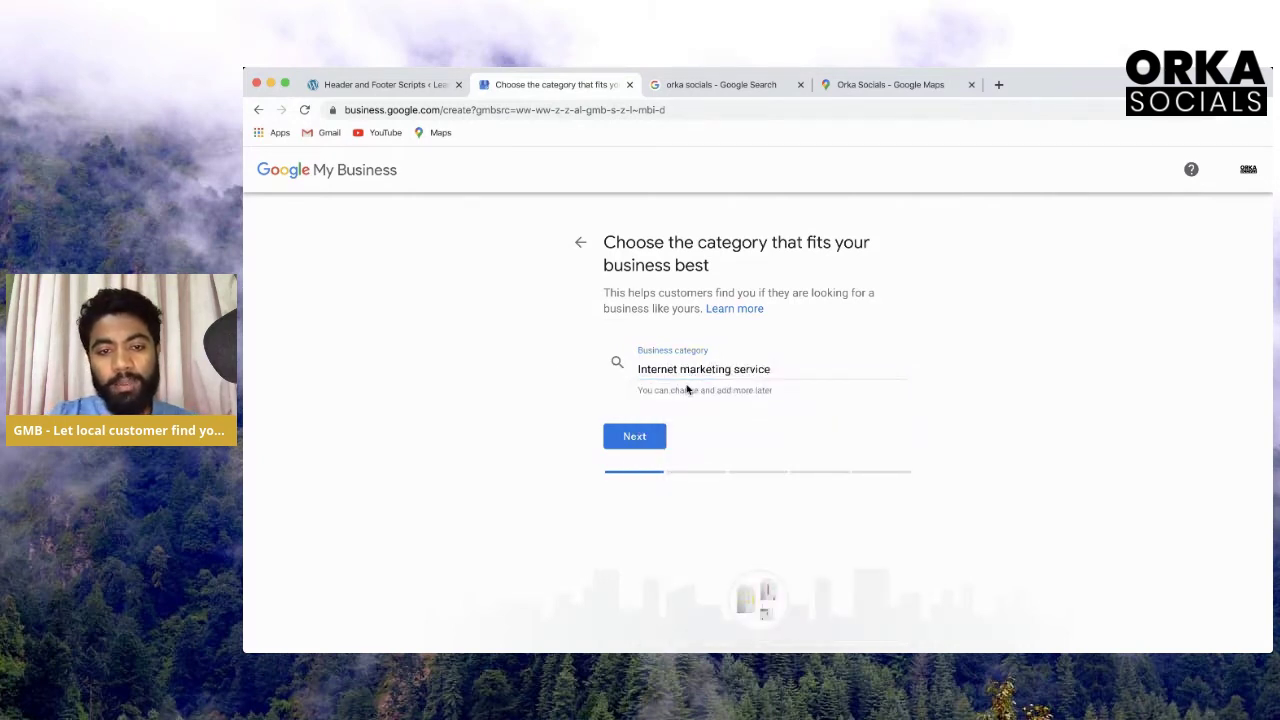
left_click(634, 437)
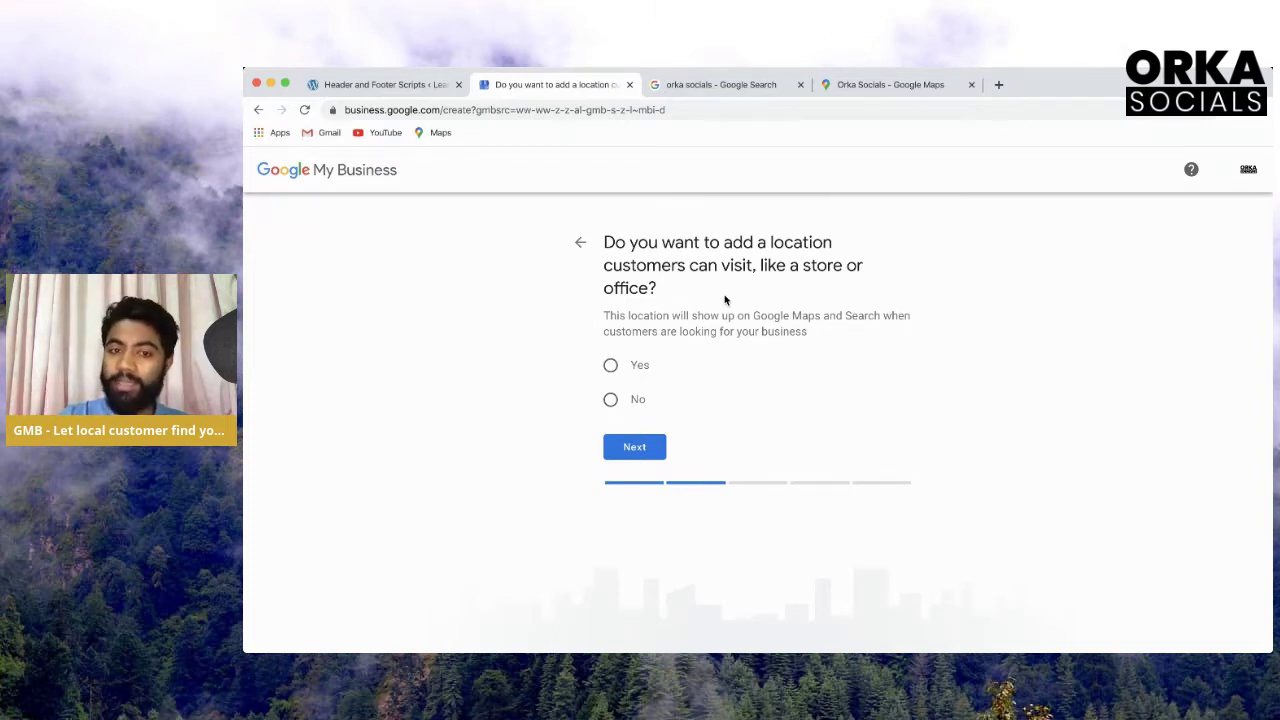
left_click(610, 365)
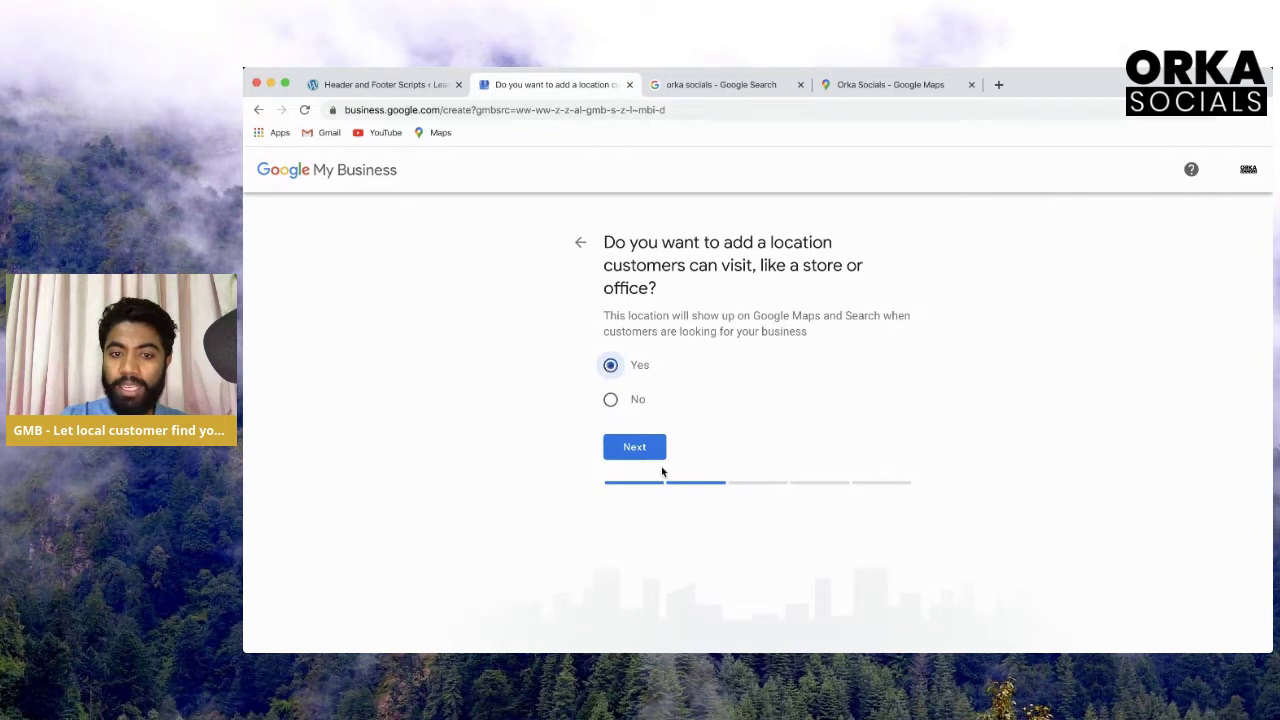
left_click(633, 447)
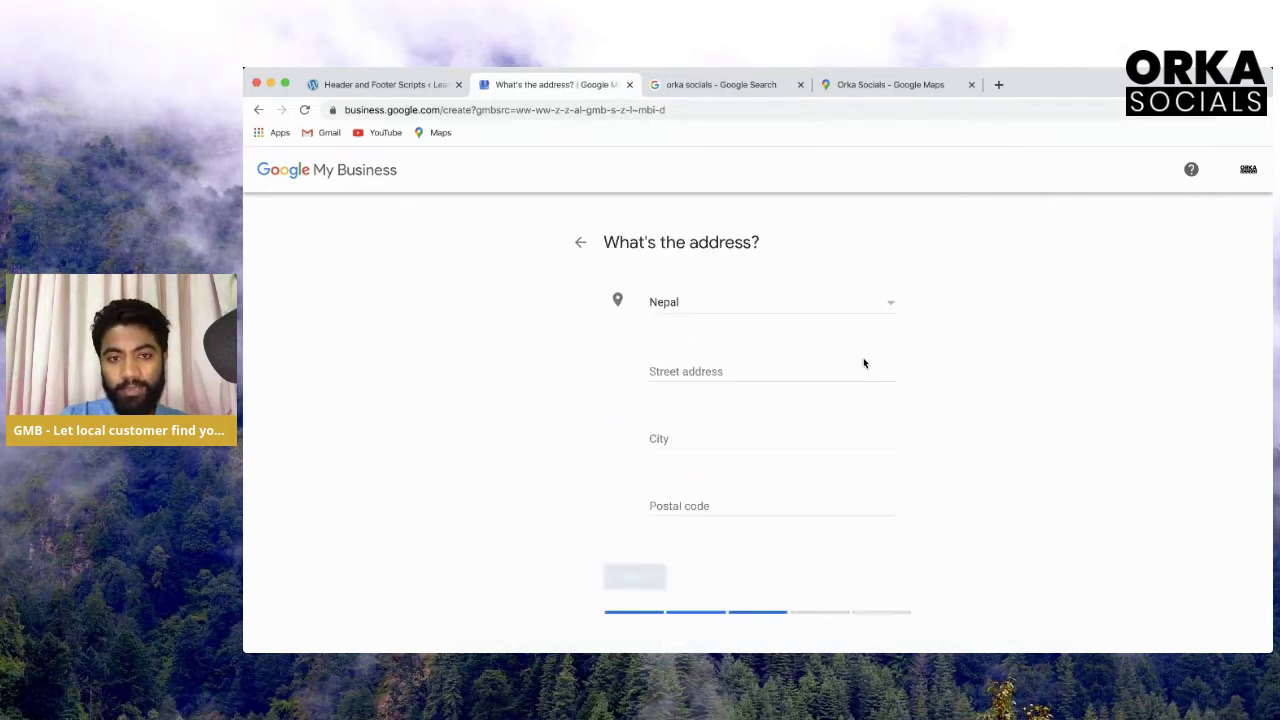
Fill in the business location's street address, city and postal code
left_click(705, 378)
type("Th")
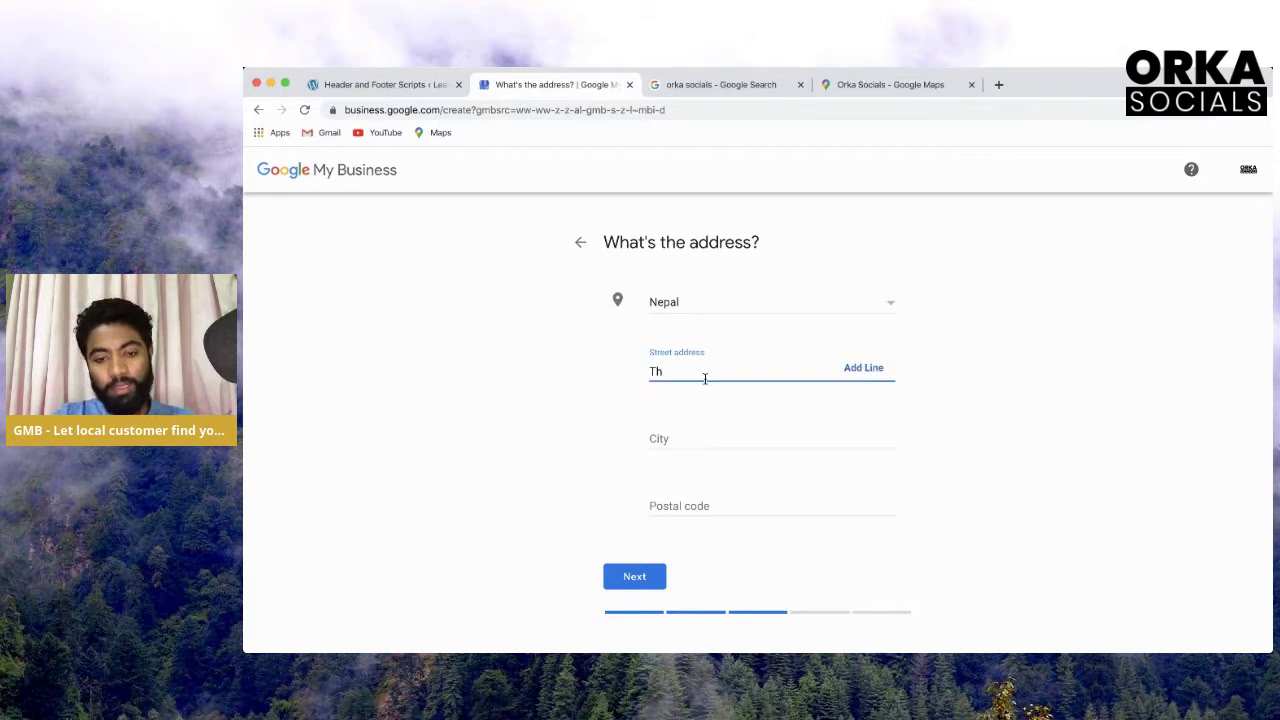
type("ulo Kharibot Marga")
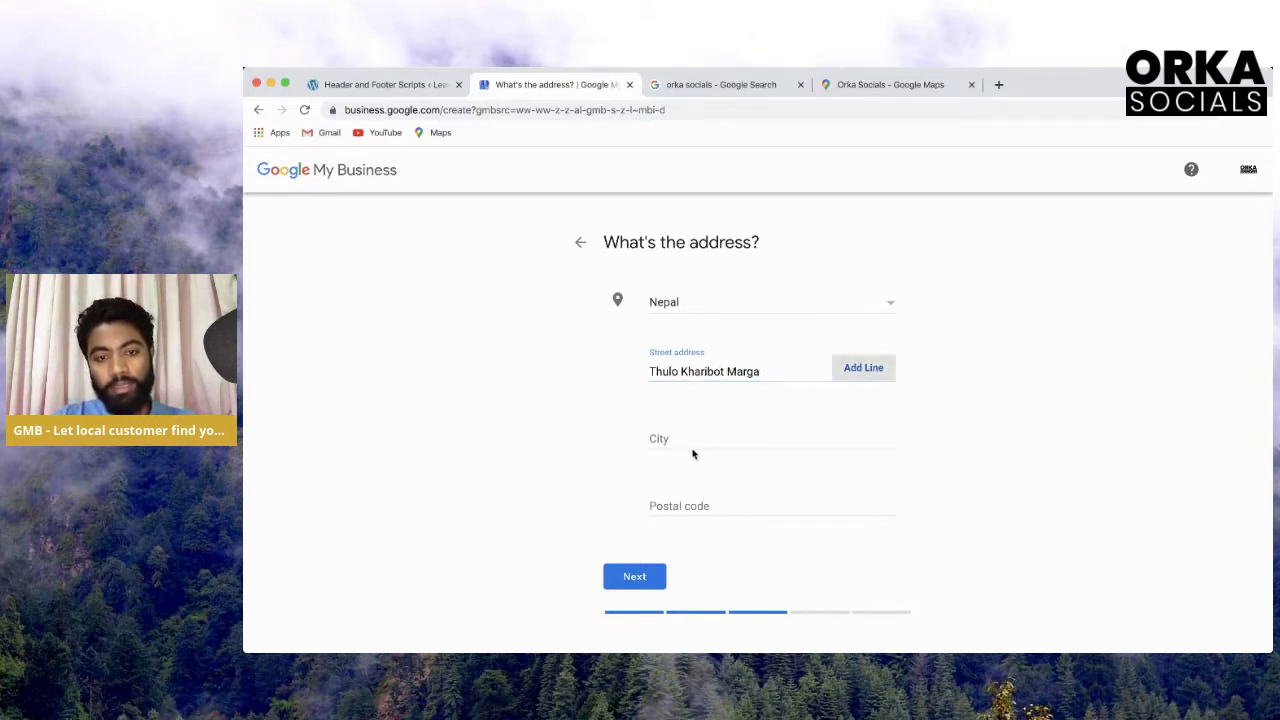
left_click(685, 440)
type("Kathmandu")
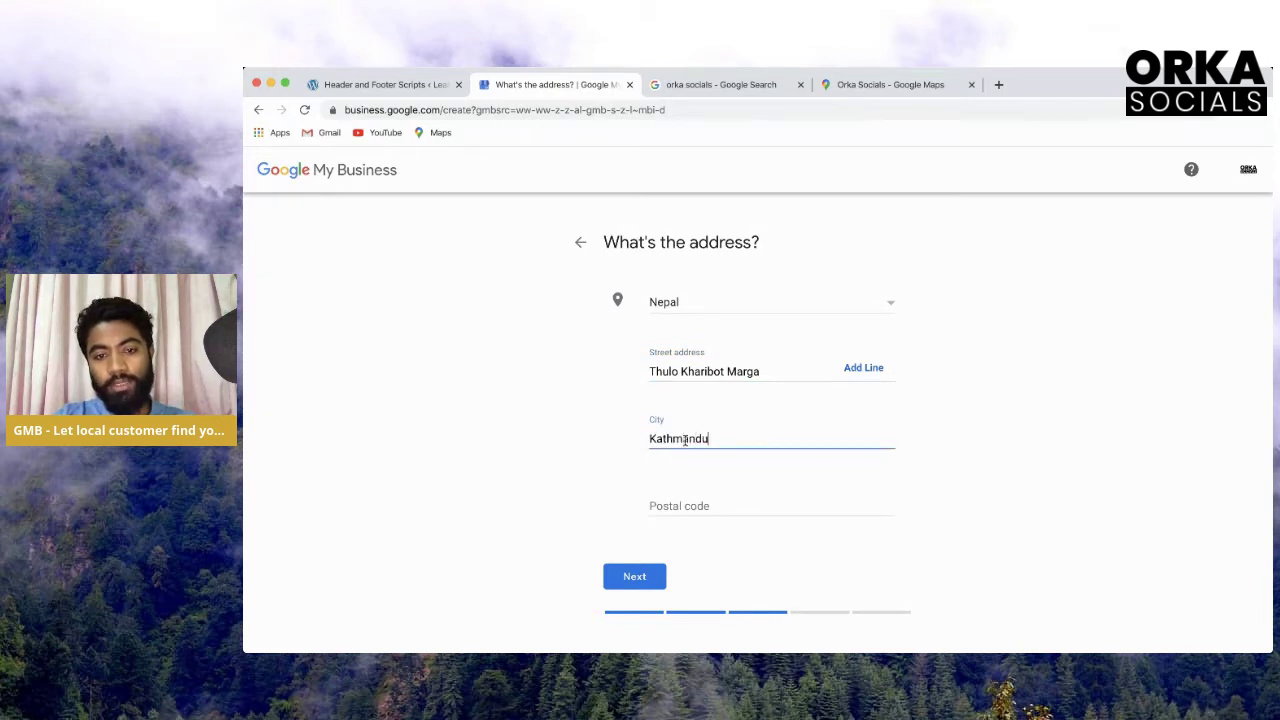
key("Tab")
left_click(746, 376)
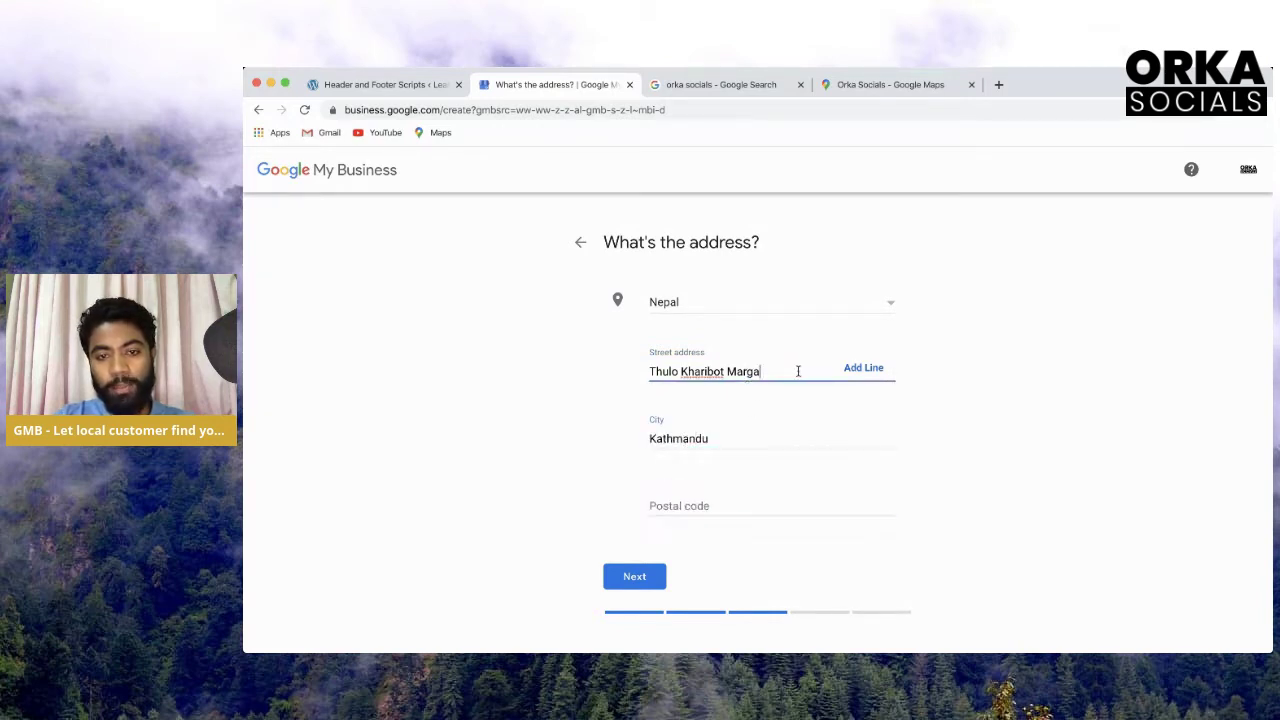
left_click(707, 507)
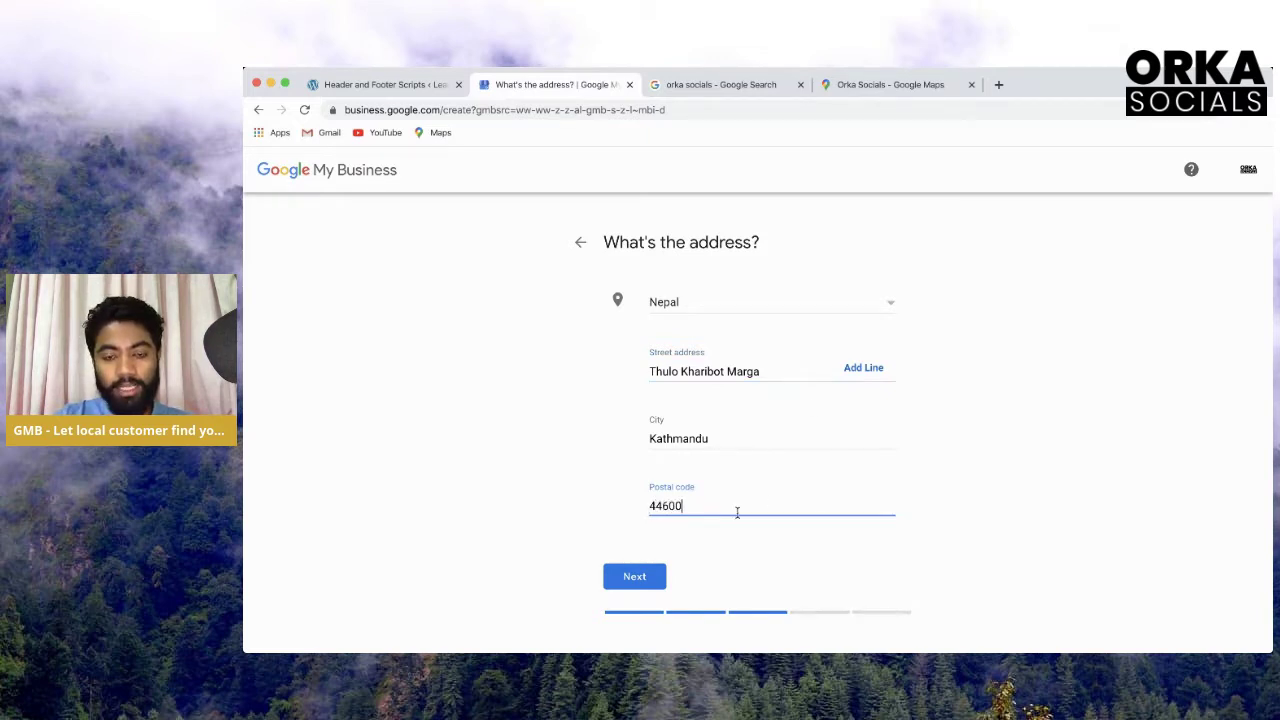
left_click_drag(752, 508, 620, 510)
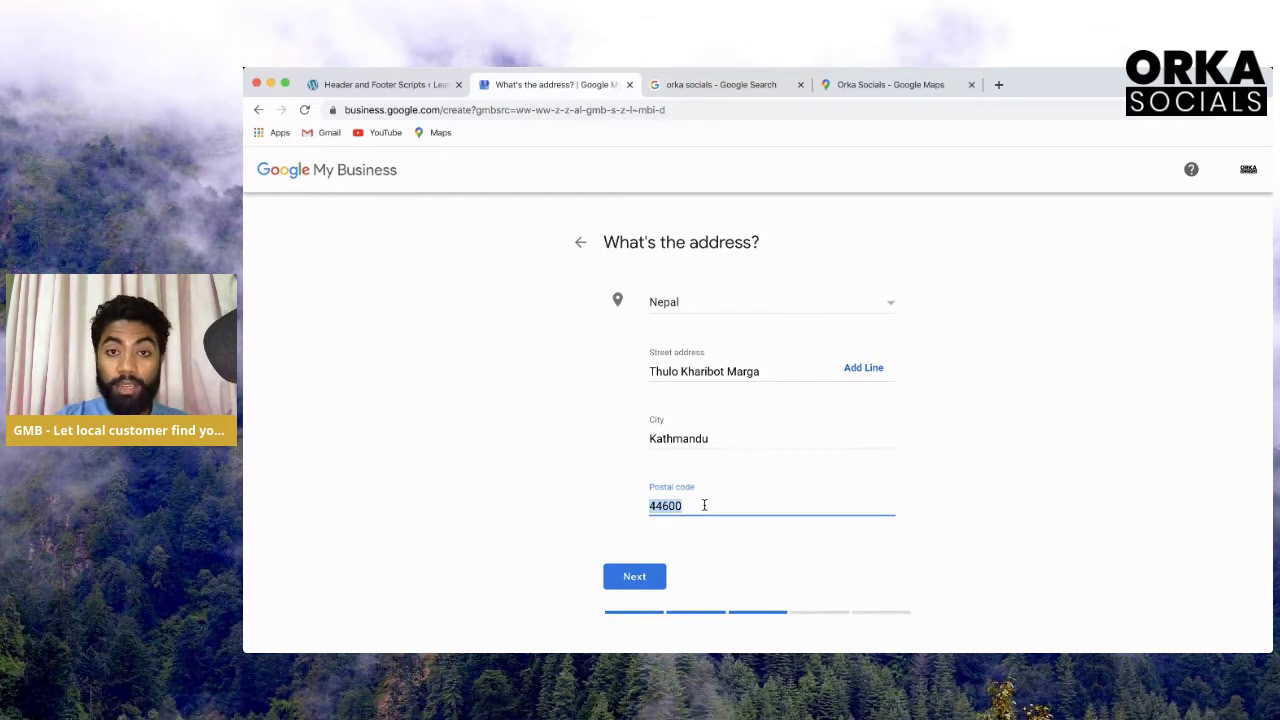
Search Google for "gpobox nepal" in a new tab, look through the General Post Office home page, and return to the results
left_click(999, 88)
type("gpo")
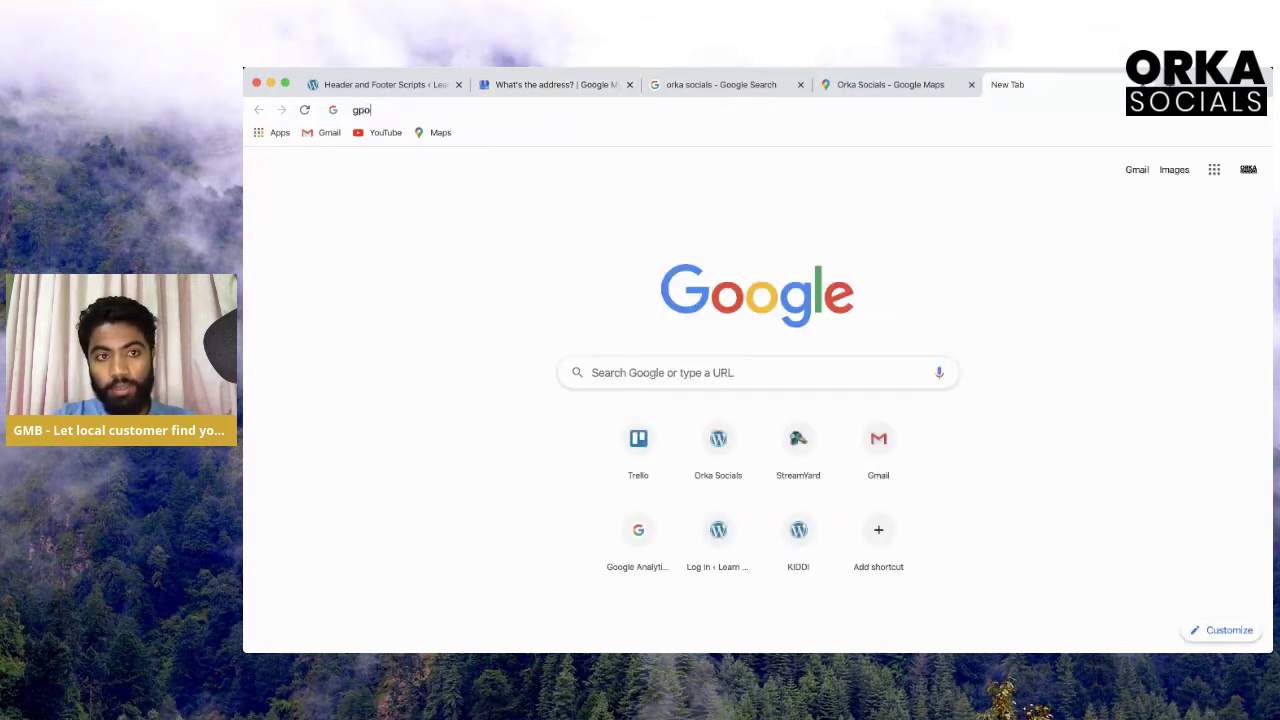
type("box nepal")
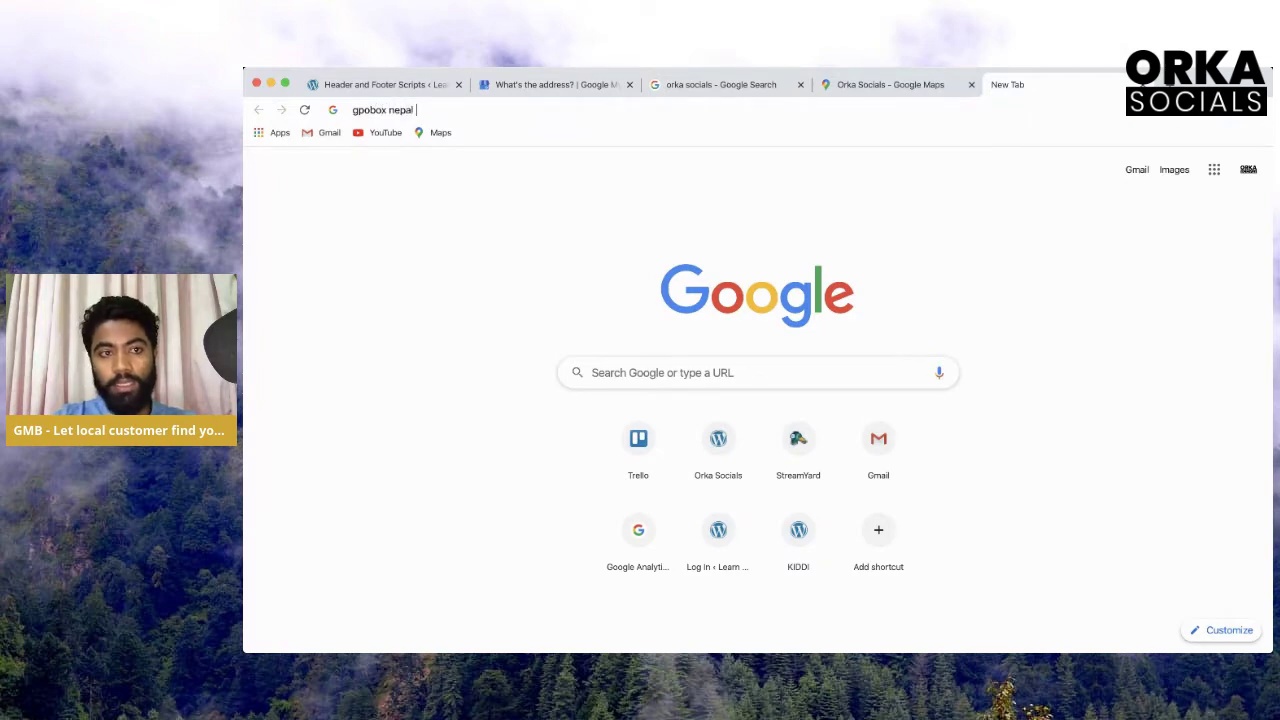
key("Return")
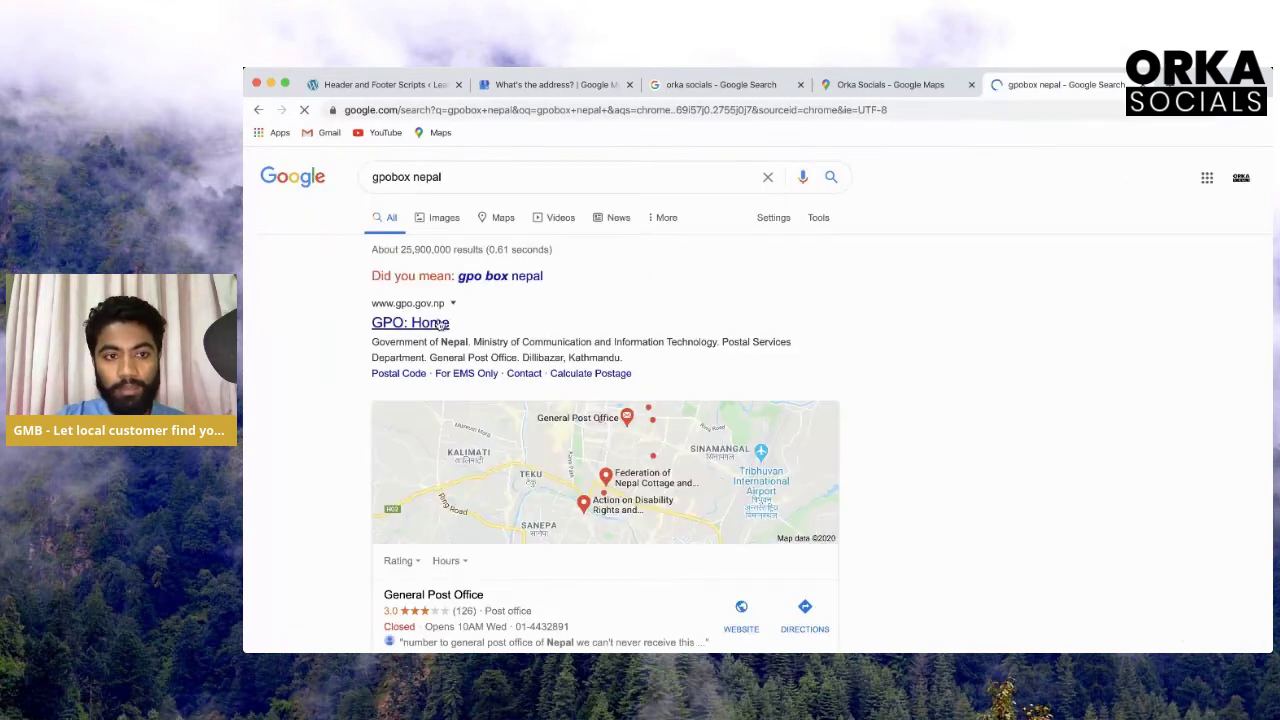
left_click(438, 324)
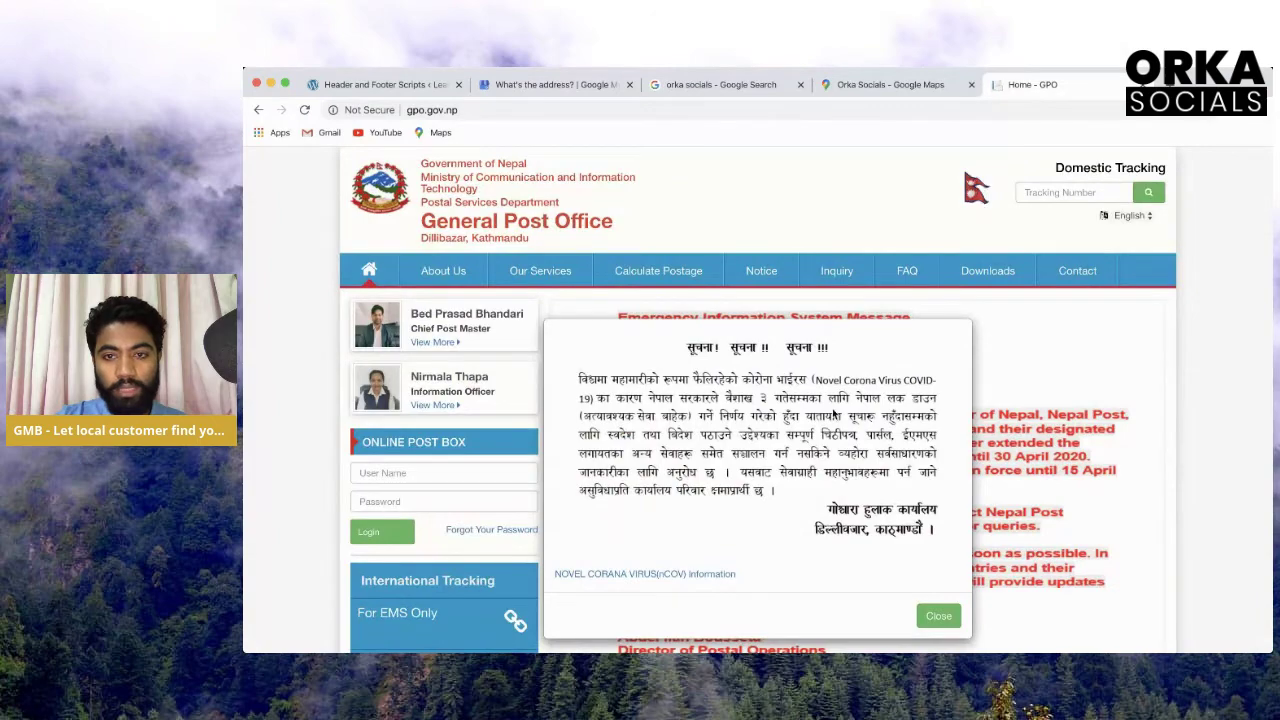
left_click(938, 615)
scroll(883, 542, "down", 5)
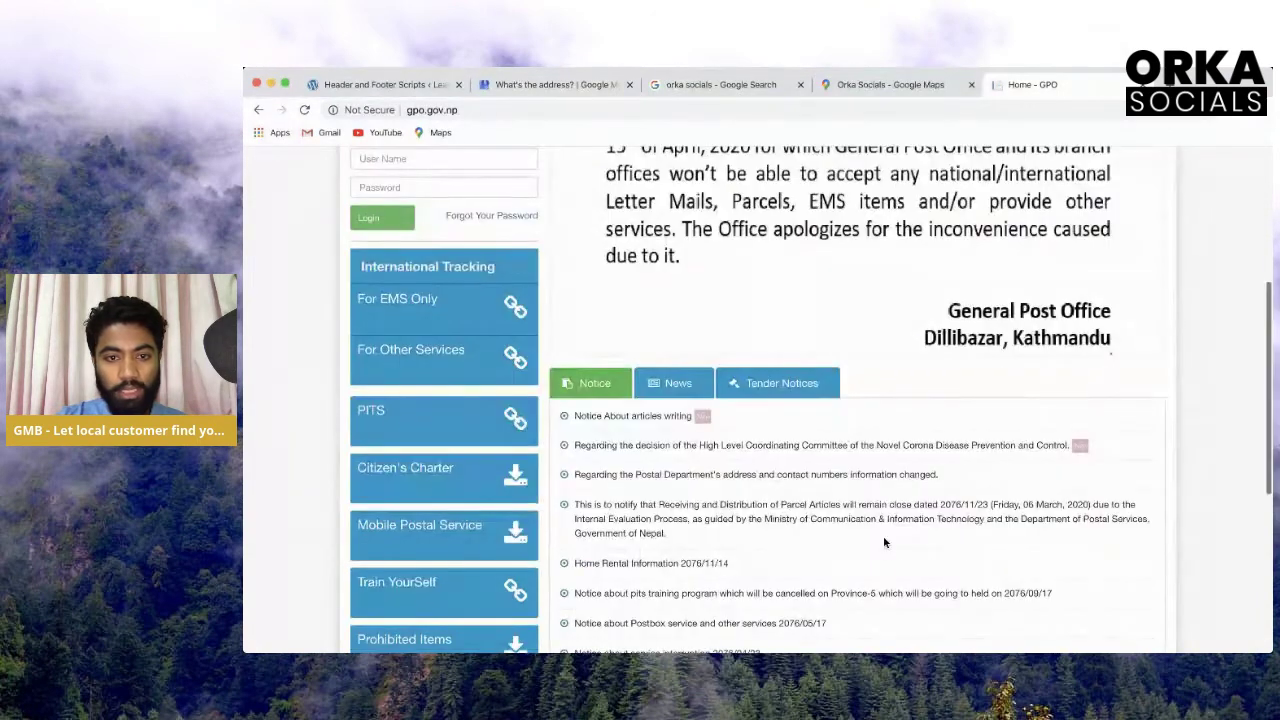
scroll(883, 542, "up", 5)
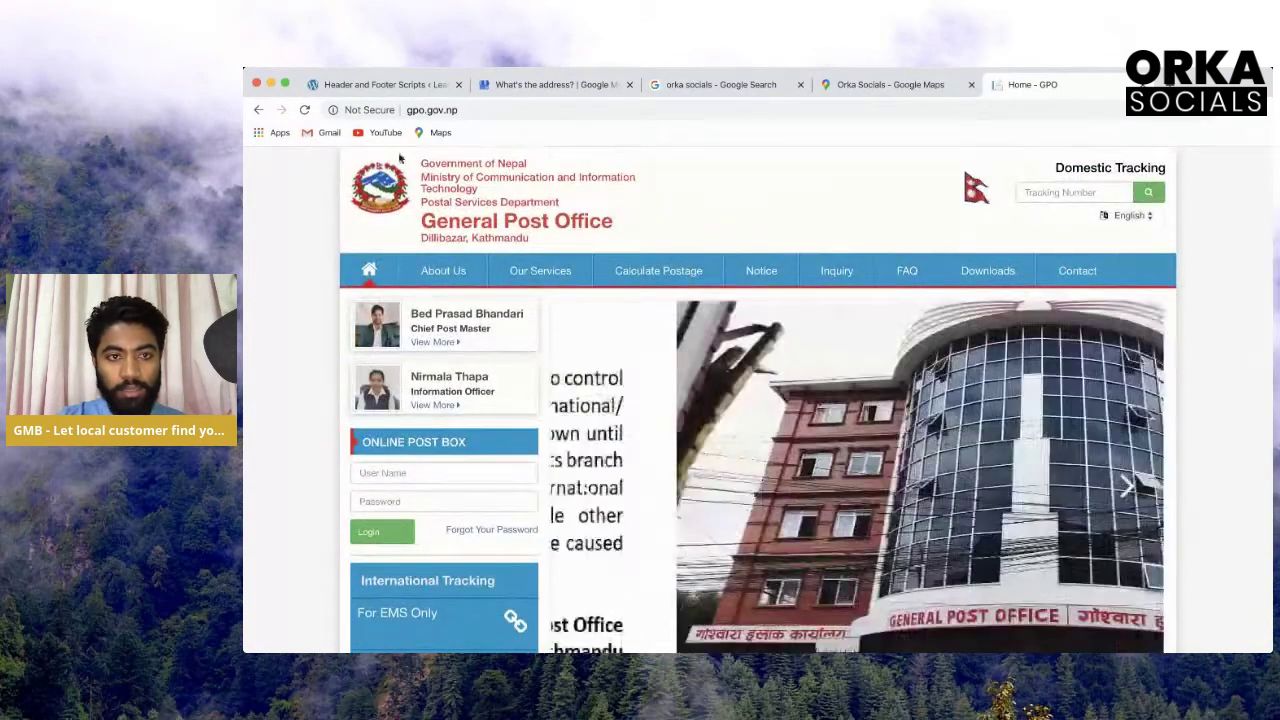
left_click(258, 110)
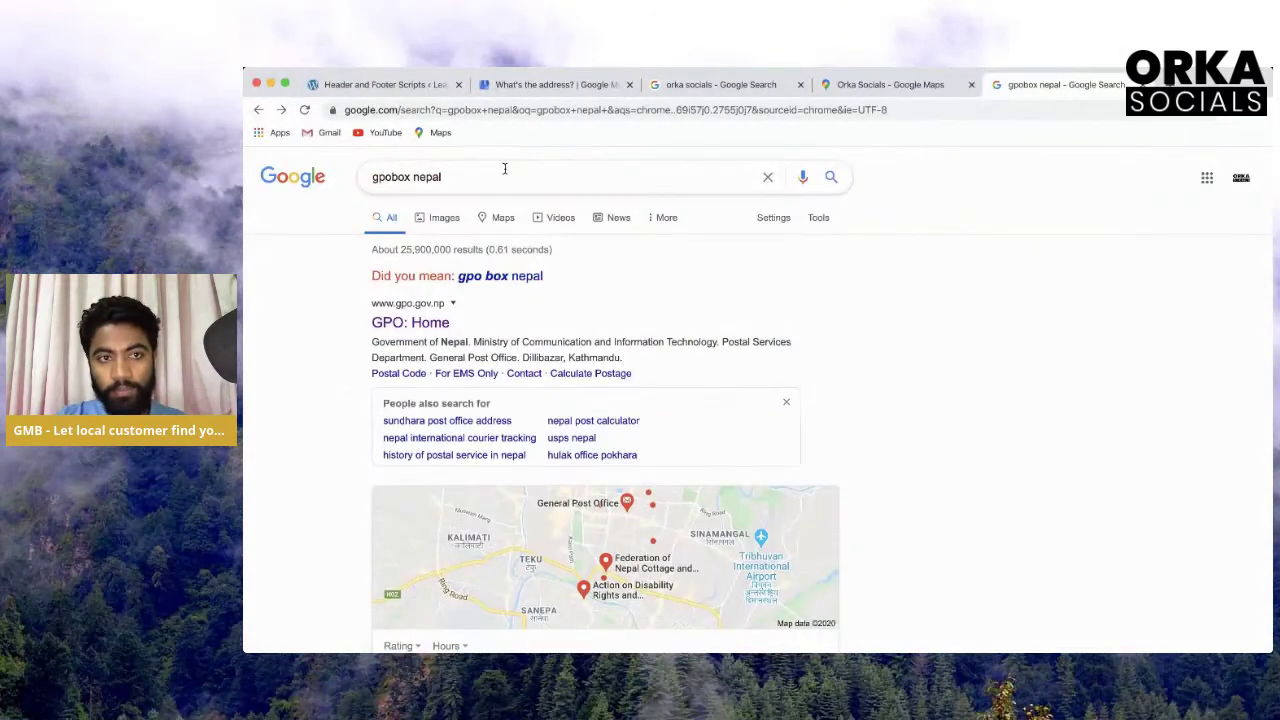
Search for "nepal postal code" and open the PostalCode - GPO result in a separate tab
triple_click(504, 174)
type("nepal postal")
key("Down")
key("Return")
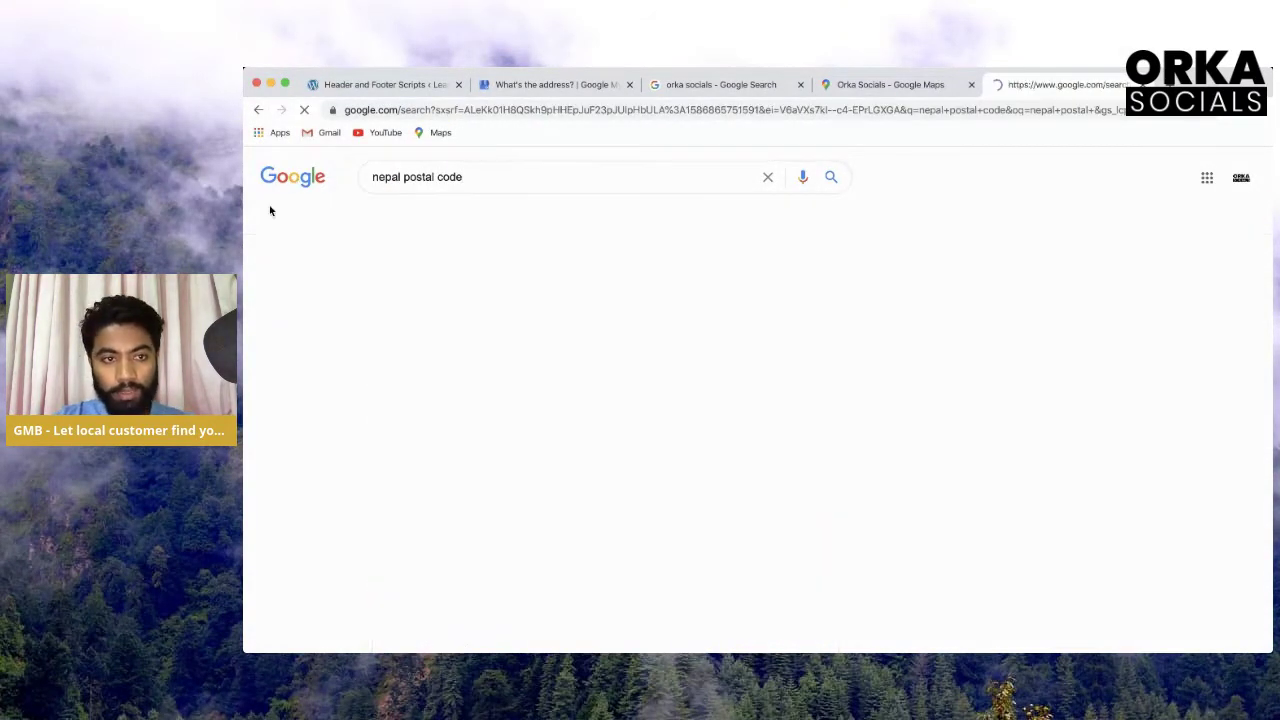
scroll(326, 303, "down", 3)
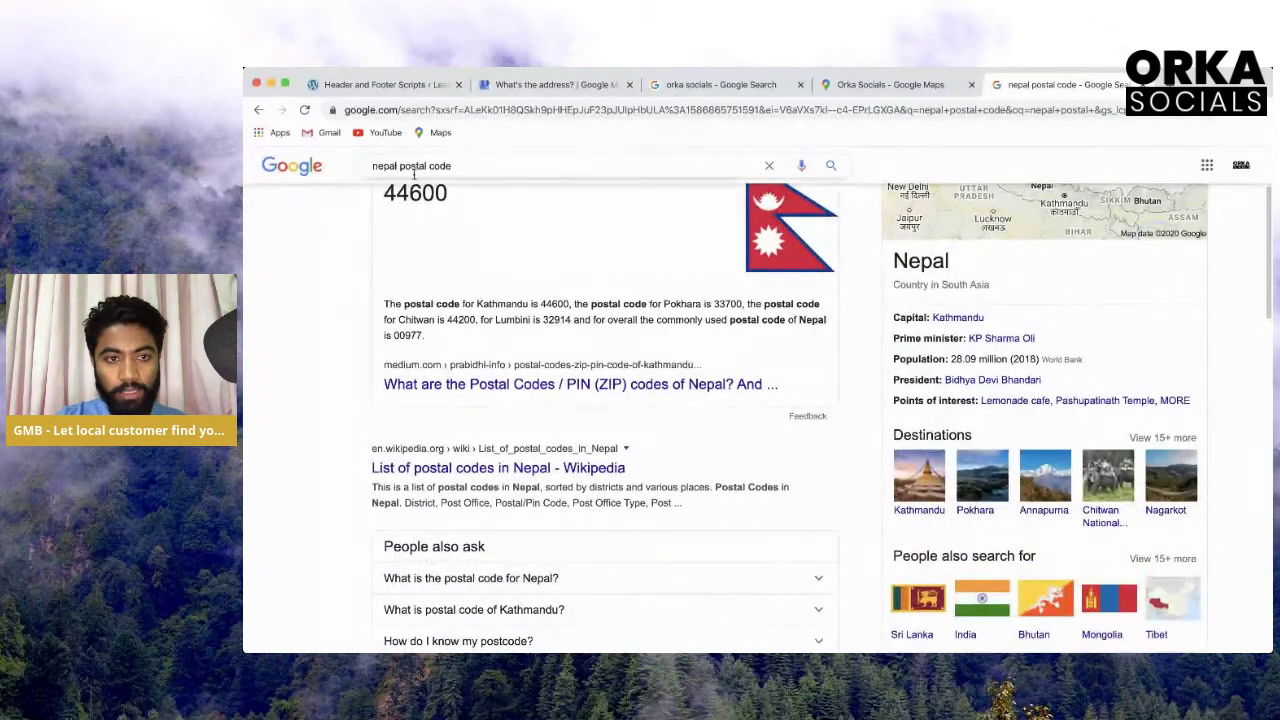
scroll(380, 466, "down", 2)
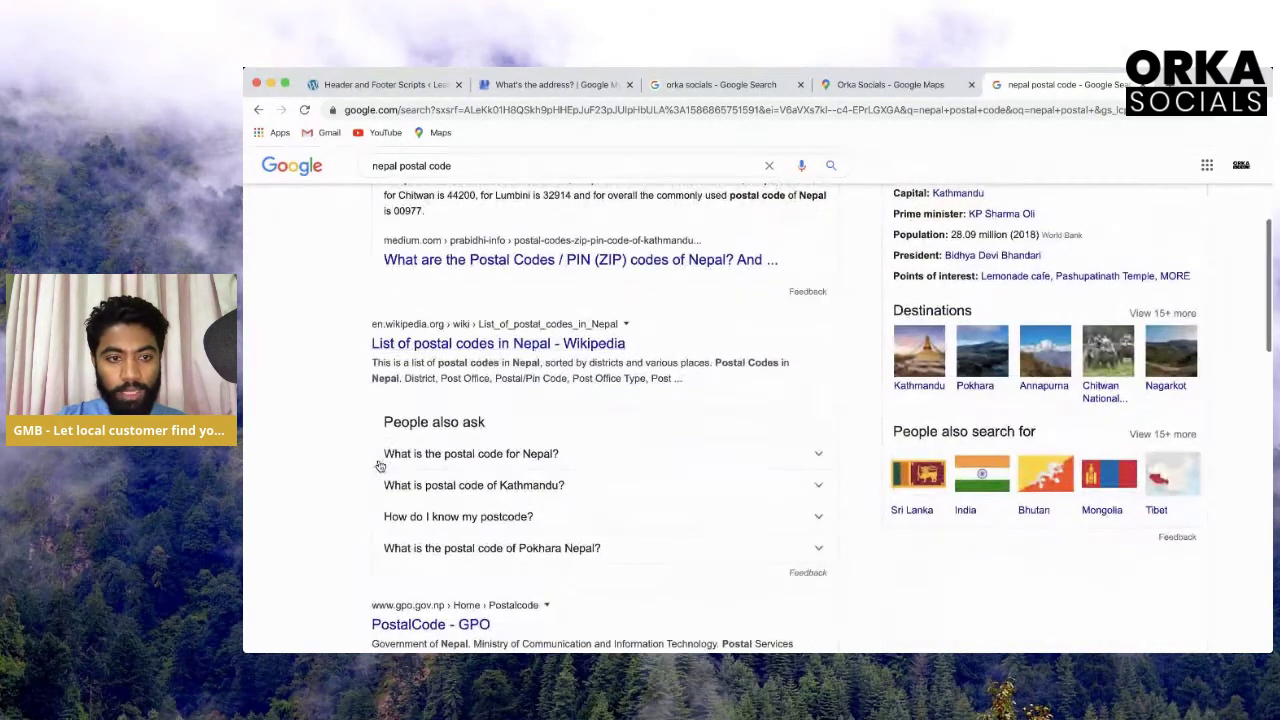
scroll(320, 480, "down", 3)
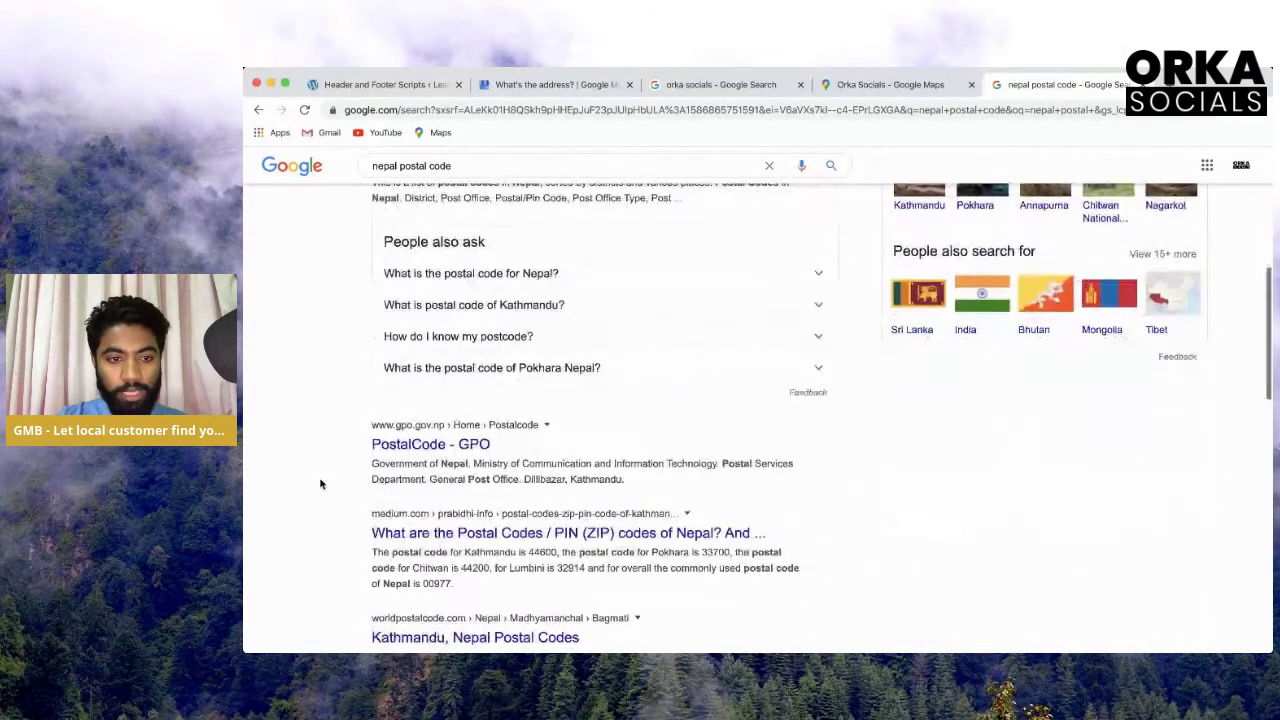
left_click(419, 447, "super")
key("ctrl+Tab")
Look up the postal codes of the Solukhumbu district under Province1
scroll(780, 430, "down", 2)
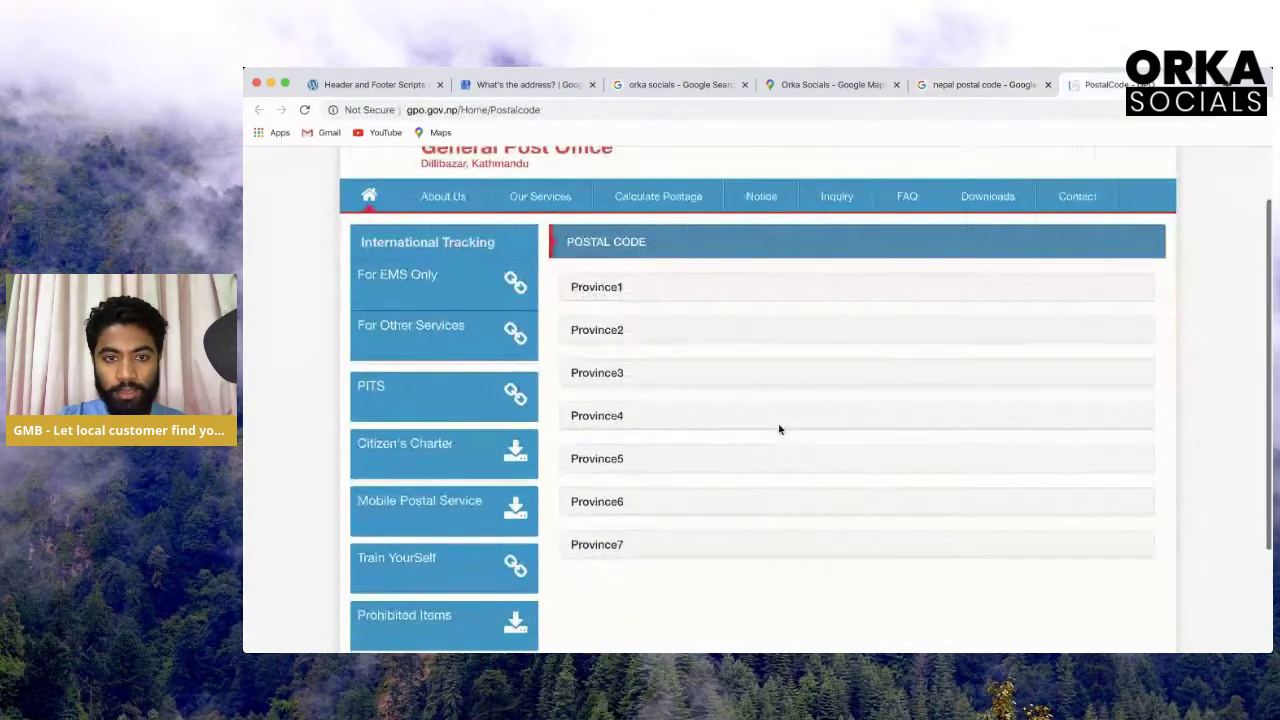
left_click(606, 287)
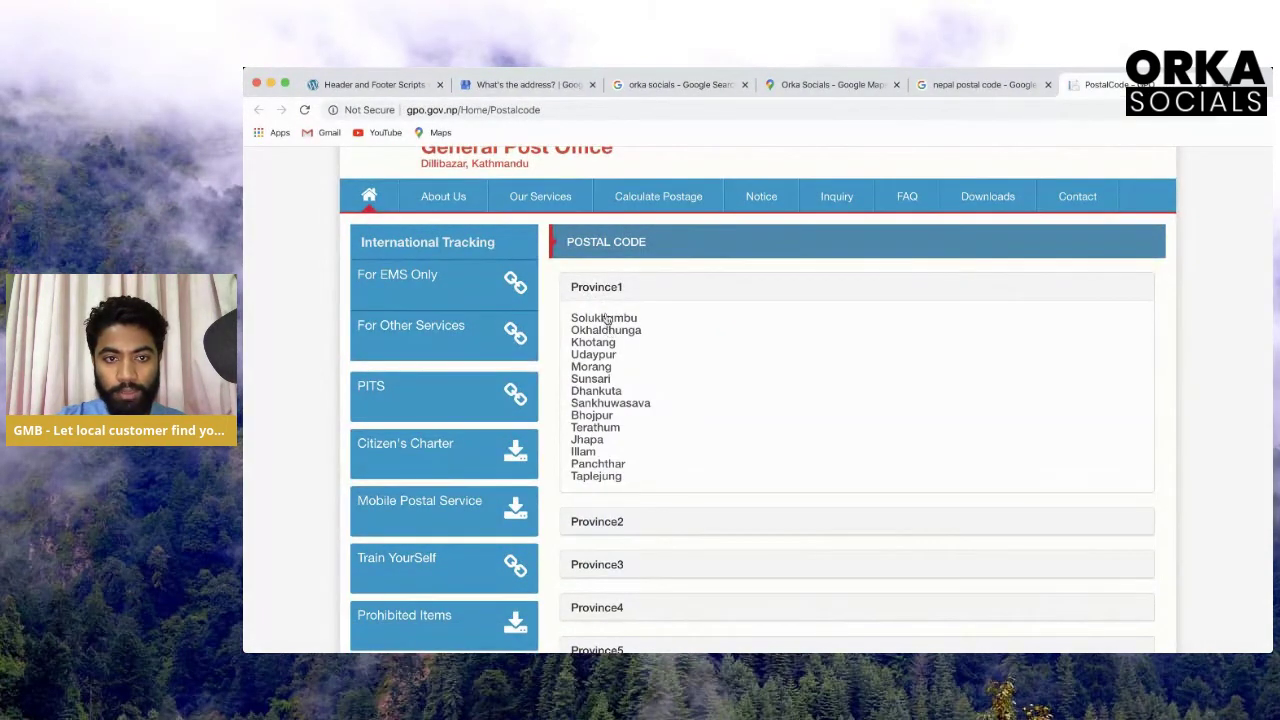
left_click(606, 318)
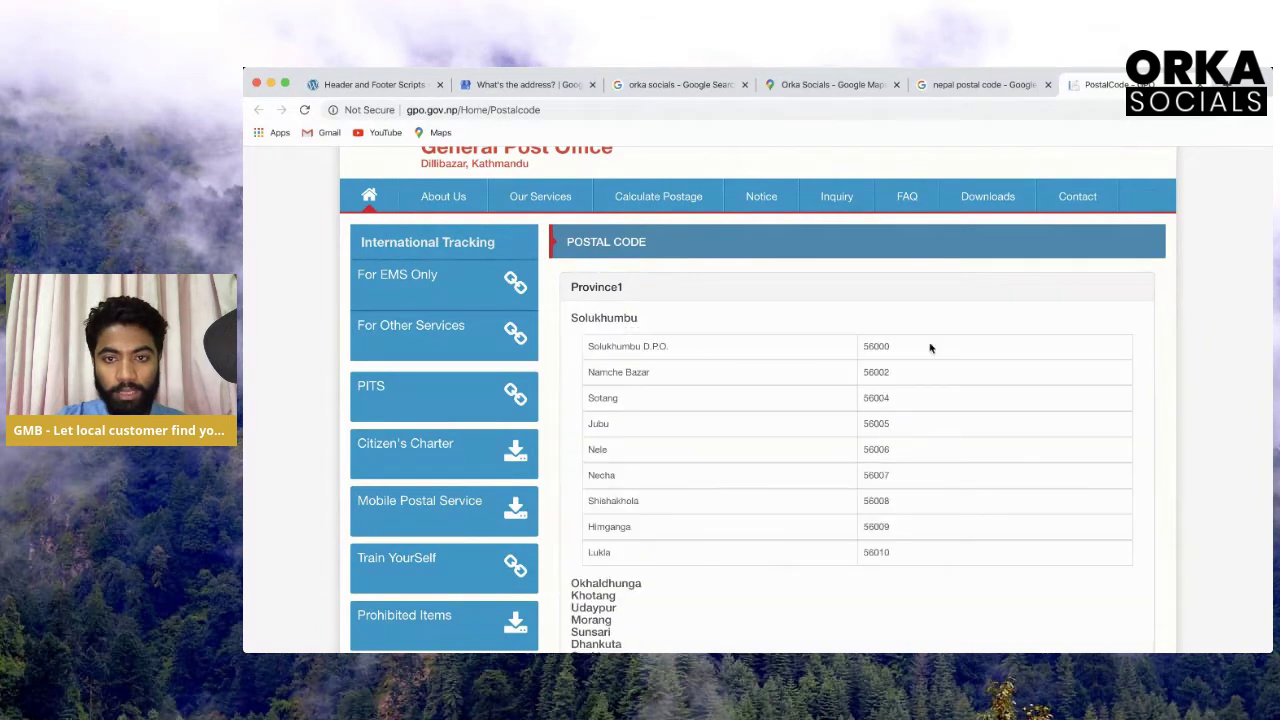
double_click(869, 347)
Return to the Google My Business address form and submit the business address
left_click(950, 82)
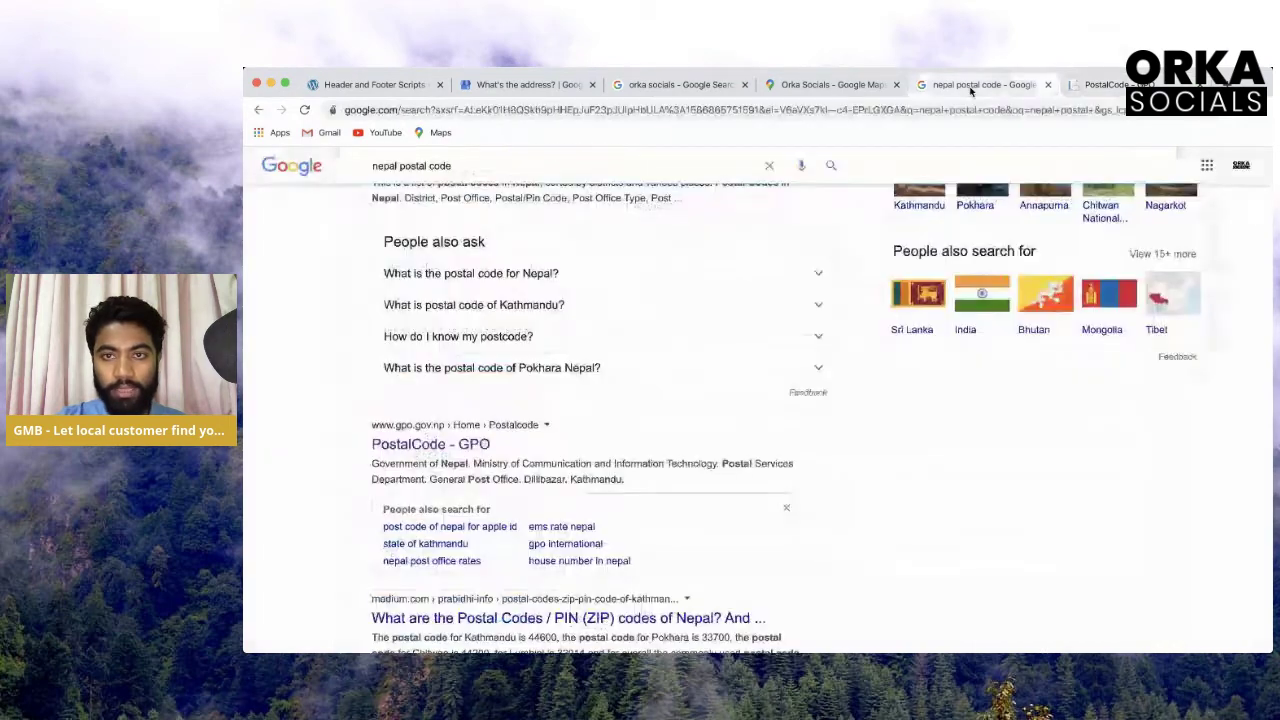
left_click(830, 84)
left_click(672, 86)
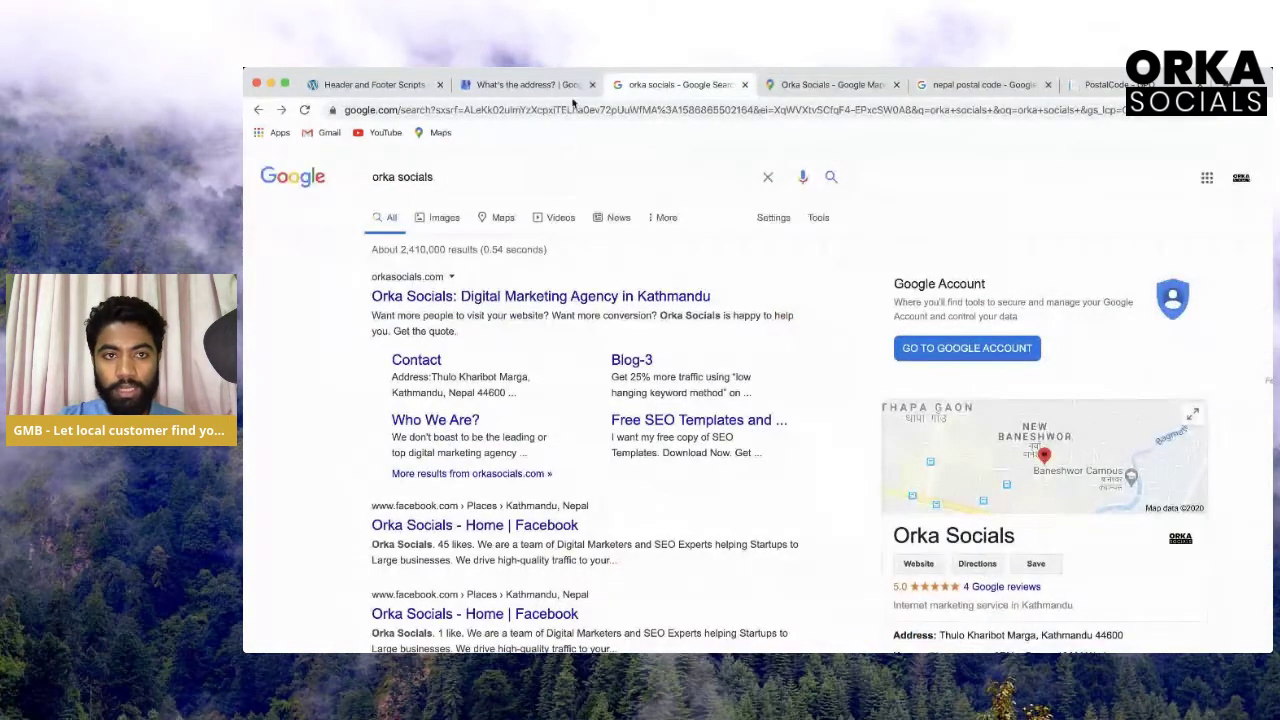
left_click(522, 84)
left_click(636, 578)
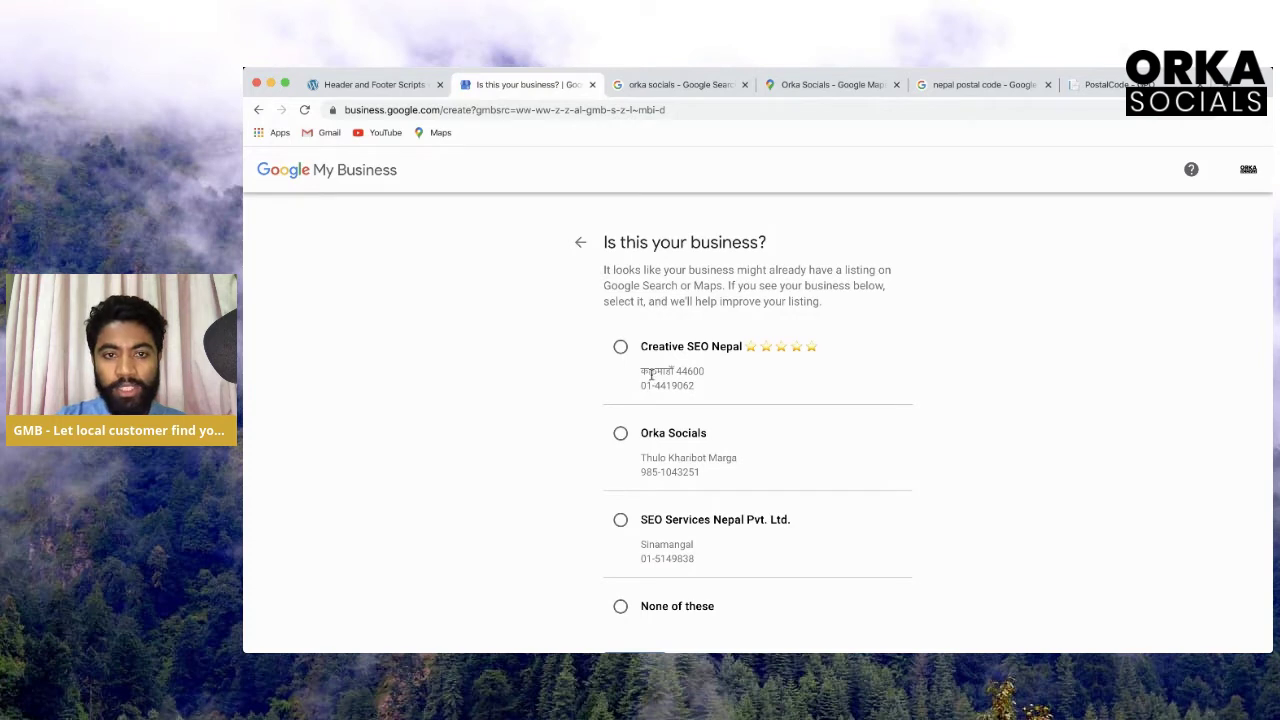
Review the suggested existing listings and continue with "None of these" as the matching business
scroll(651, 374, "down", 3)
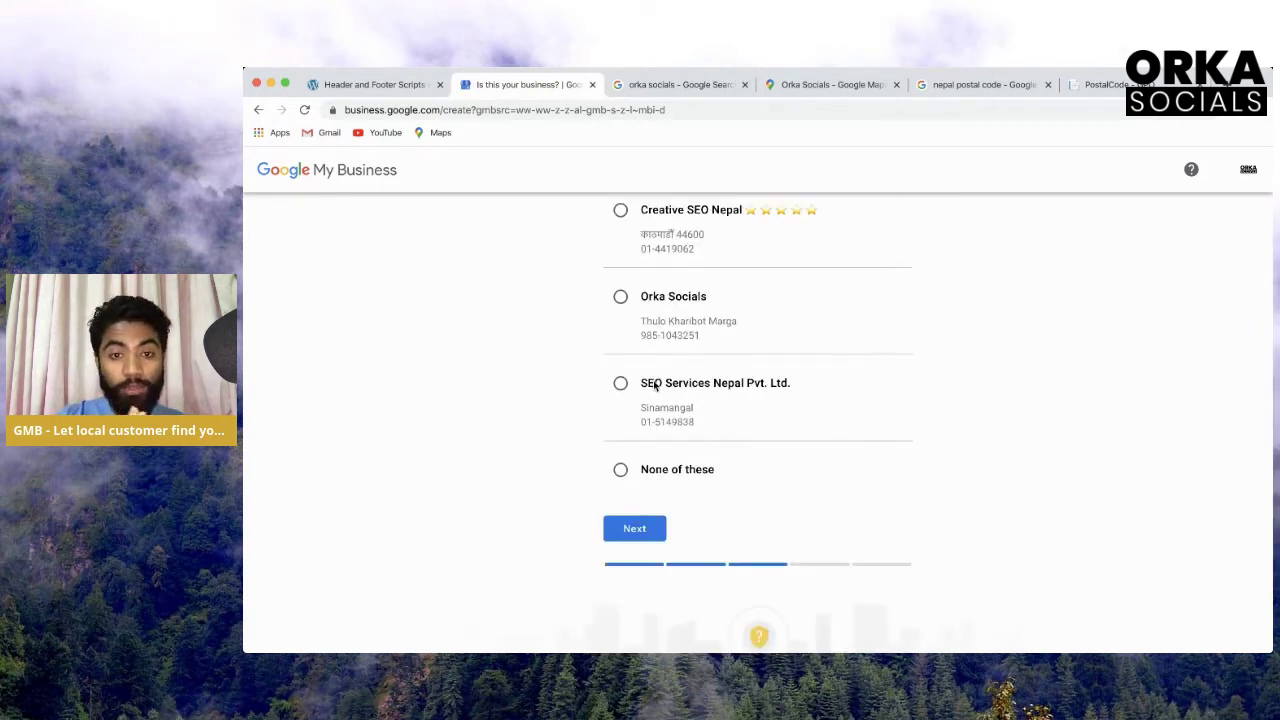
scroll(655, 386, "up", 3)
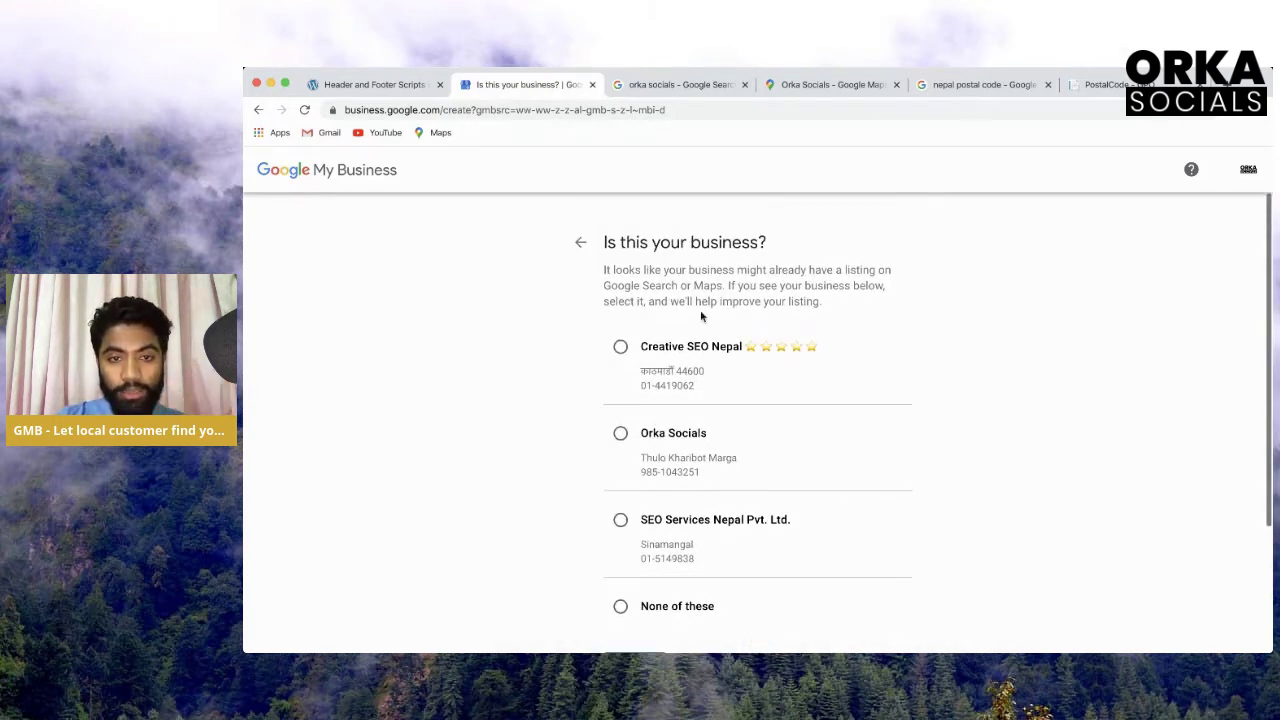
scroll(666, 412, "down", 2)
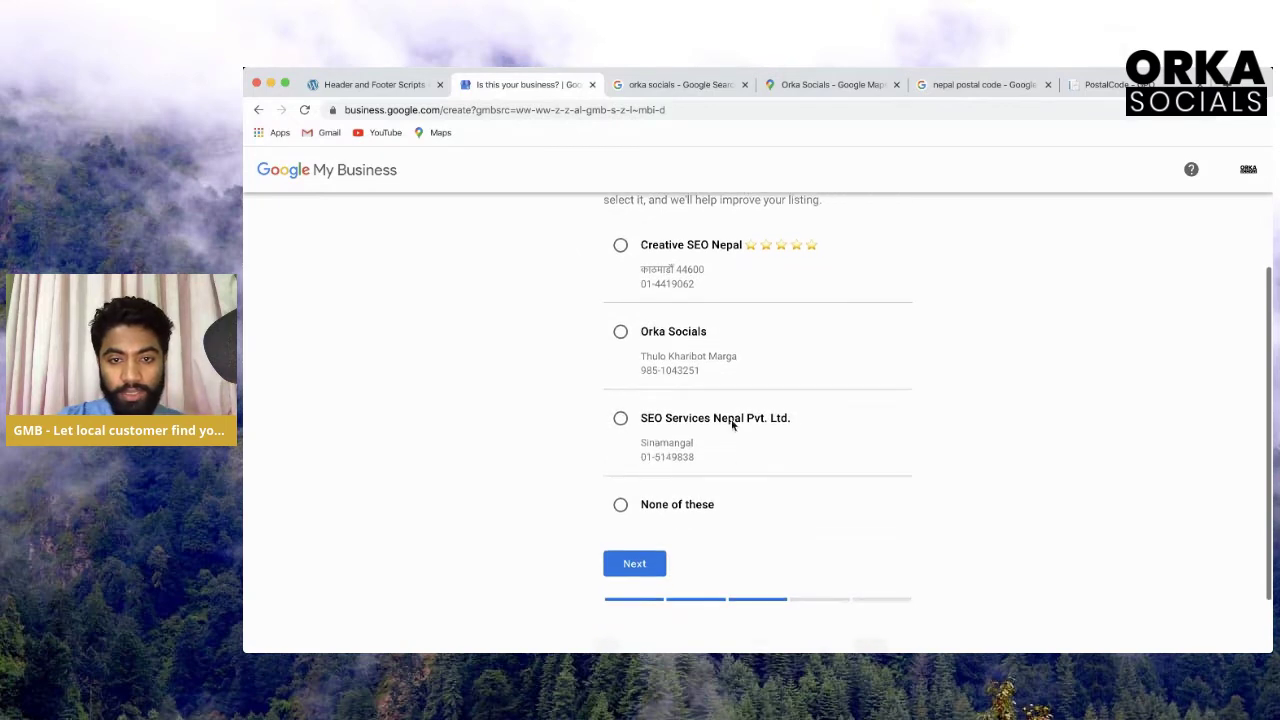
scroll(716, 463, "down", 1)
left_click(621, 452)
left_click(646, 511)
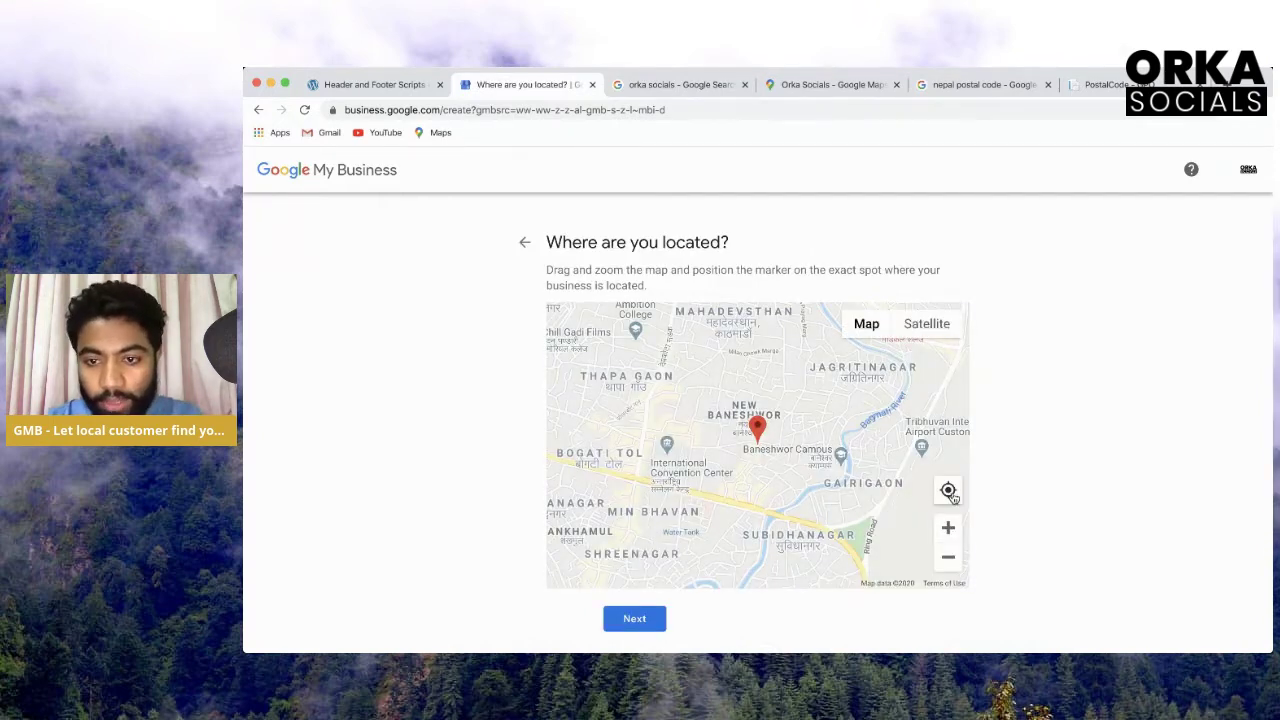
Move the business location marker off the road junction into the block beside it on the close-up map
left_click(948, 528)
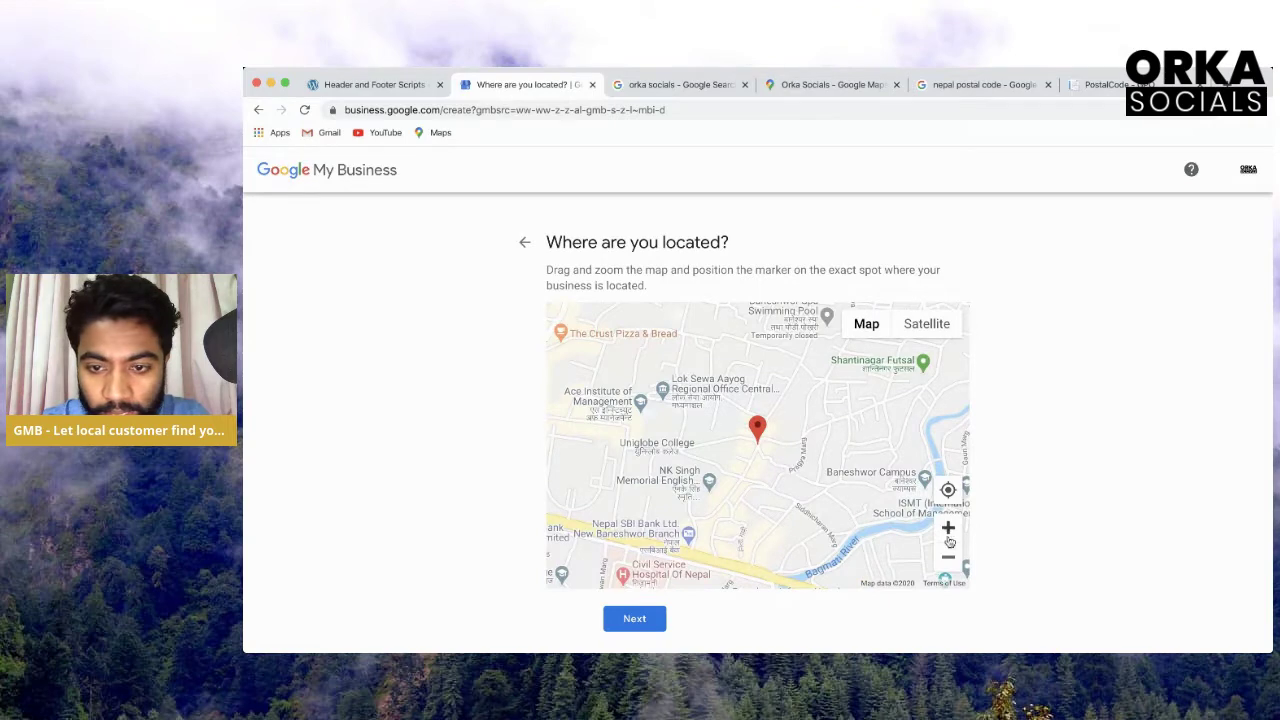
left_click(951, 536)
left_click(951, 536)
left_click(951, 536)
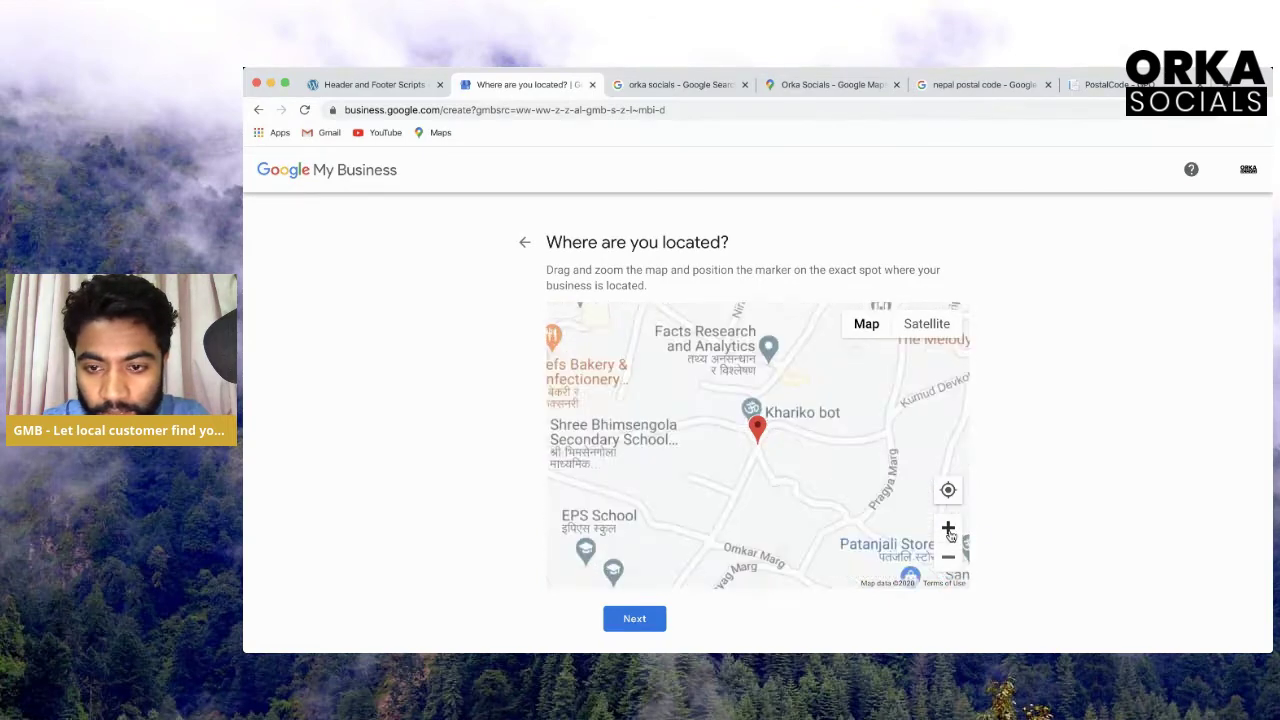
left_click(951, 536)
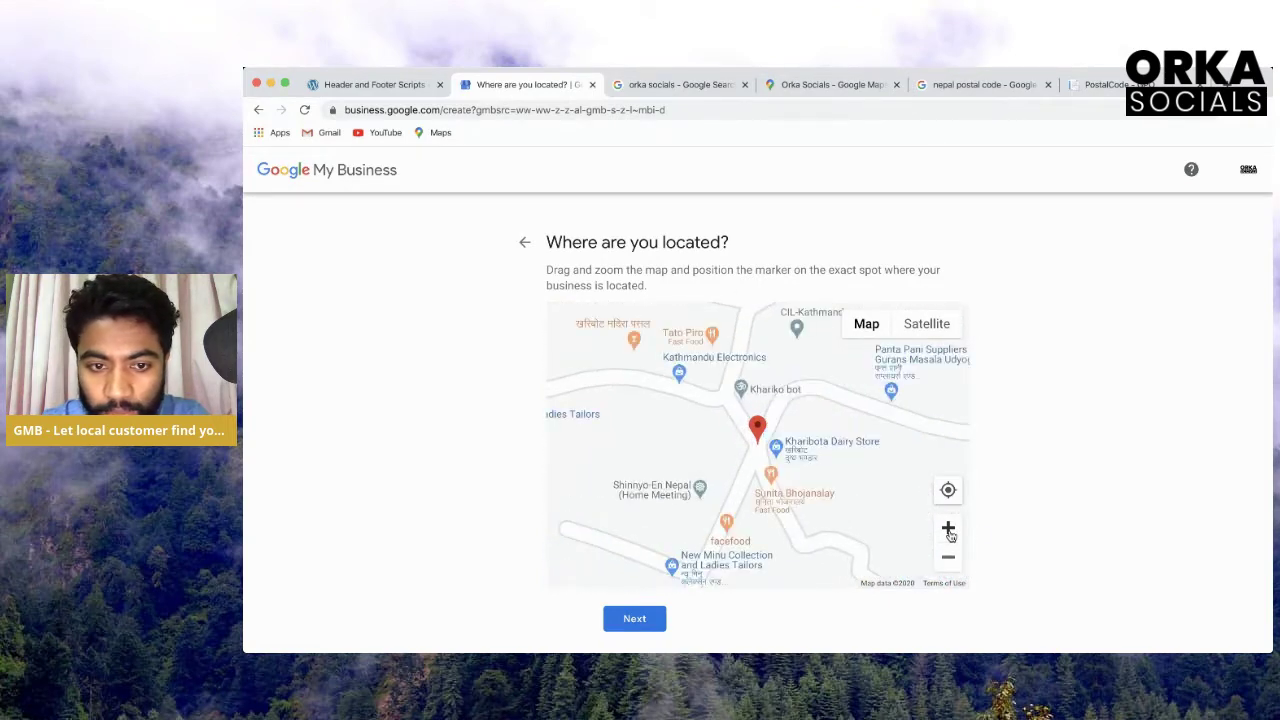
left_click(951, 536)
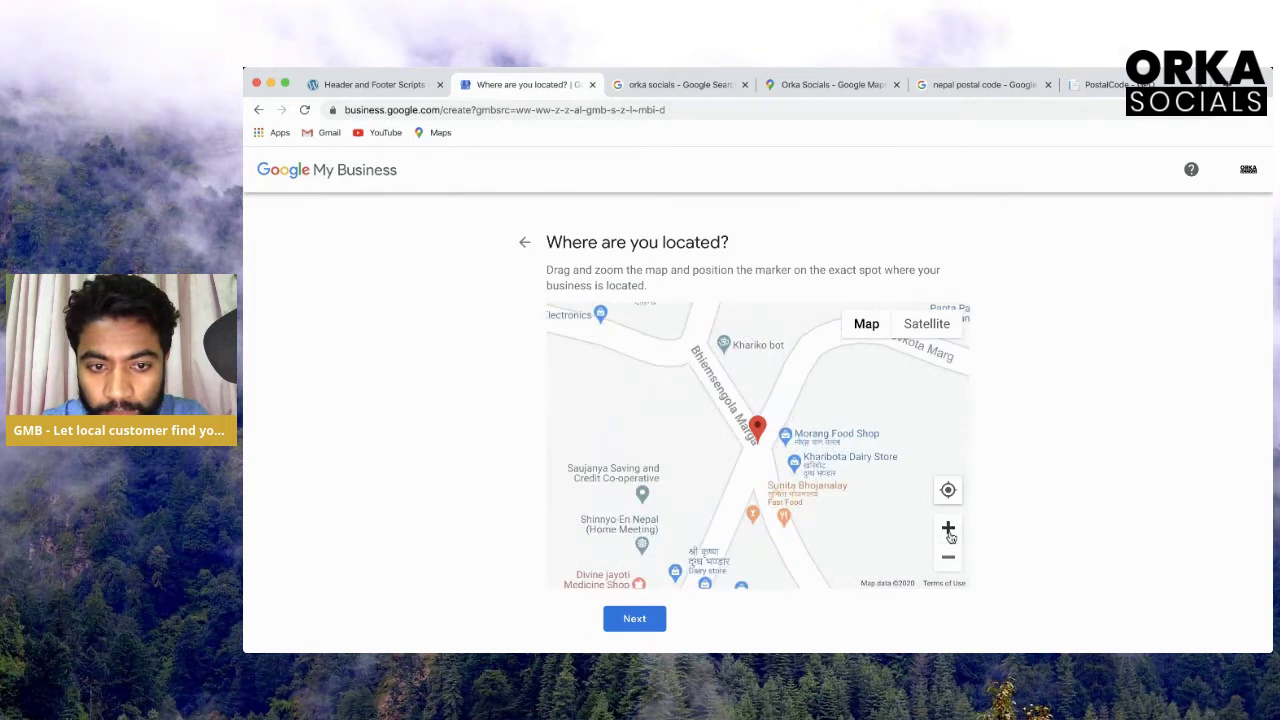
left_click(951, 536)
left_click_drag(722, 485, 855, 467)
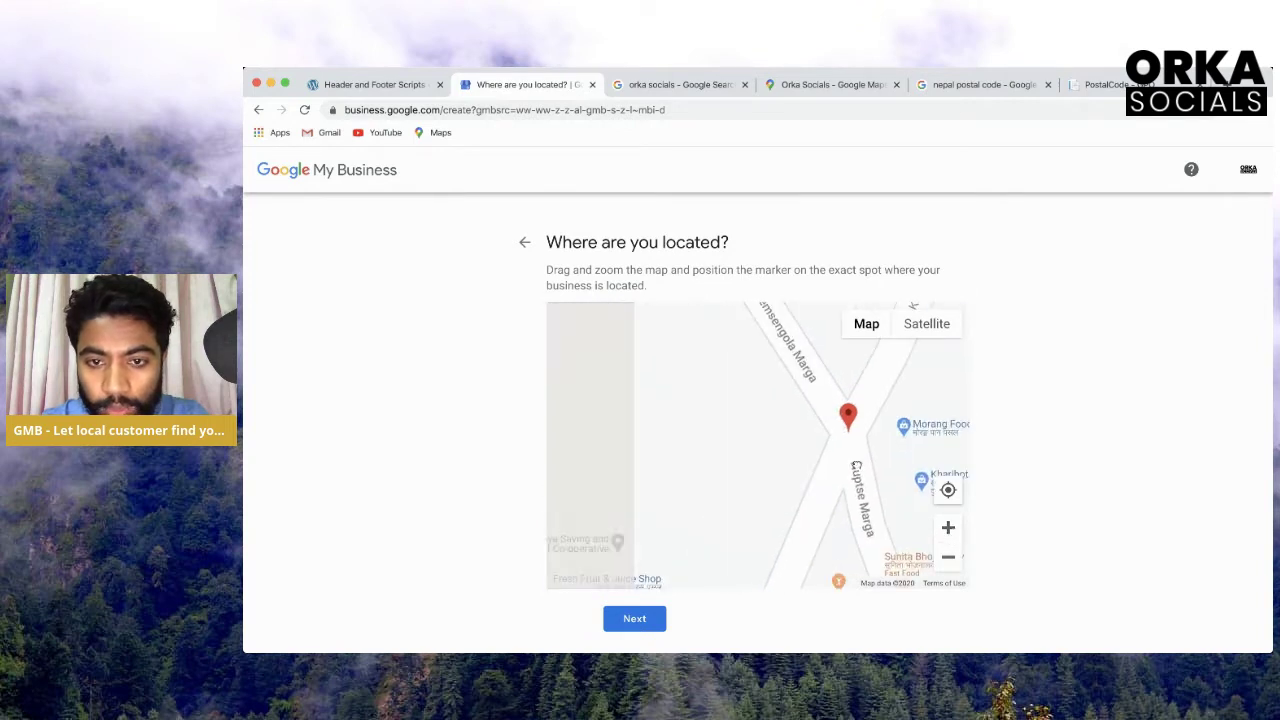
mouse_move(848, 418)
left_mouse_down()
mouse_move(738, 484)
mouse_move(836, 441)
left_mouse_up()
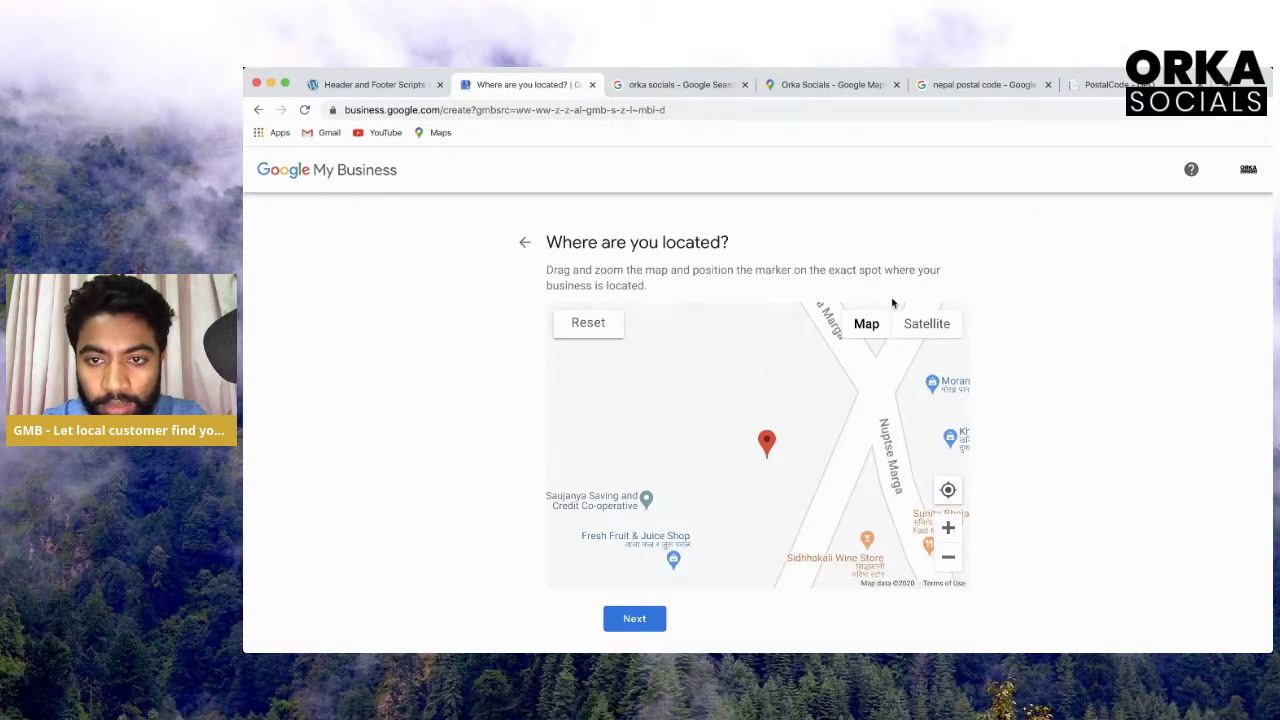
Reposition the marker at Saujanya Saving and Credit Co-operative using satellite imagery, then return to the map view and confirm the location
left_click(926, 323)
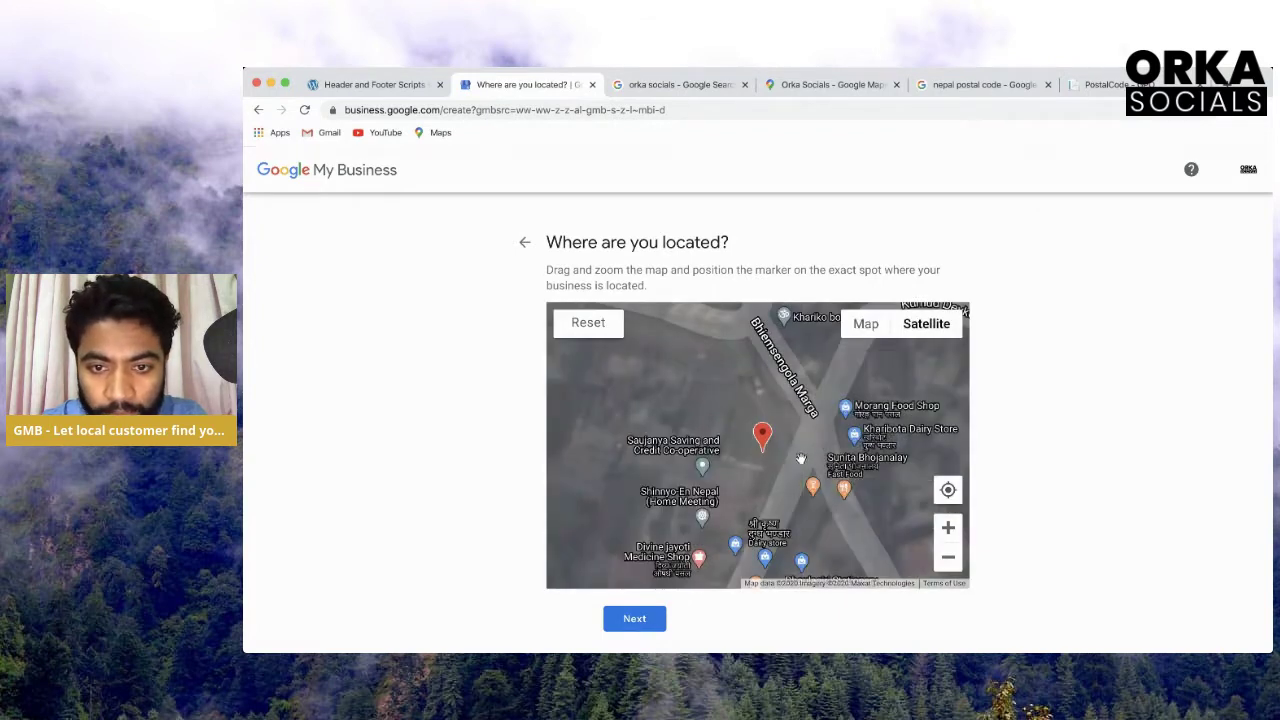
mouse_move(761, 445)
left_mouse_down()
mouse_move(724, 468)
mouse_move(681, 451)
left_mouse_up()
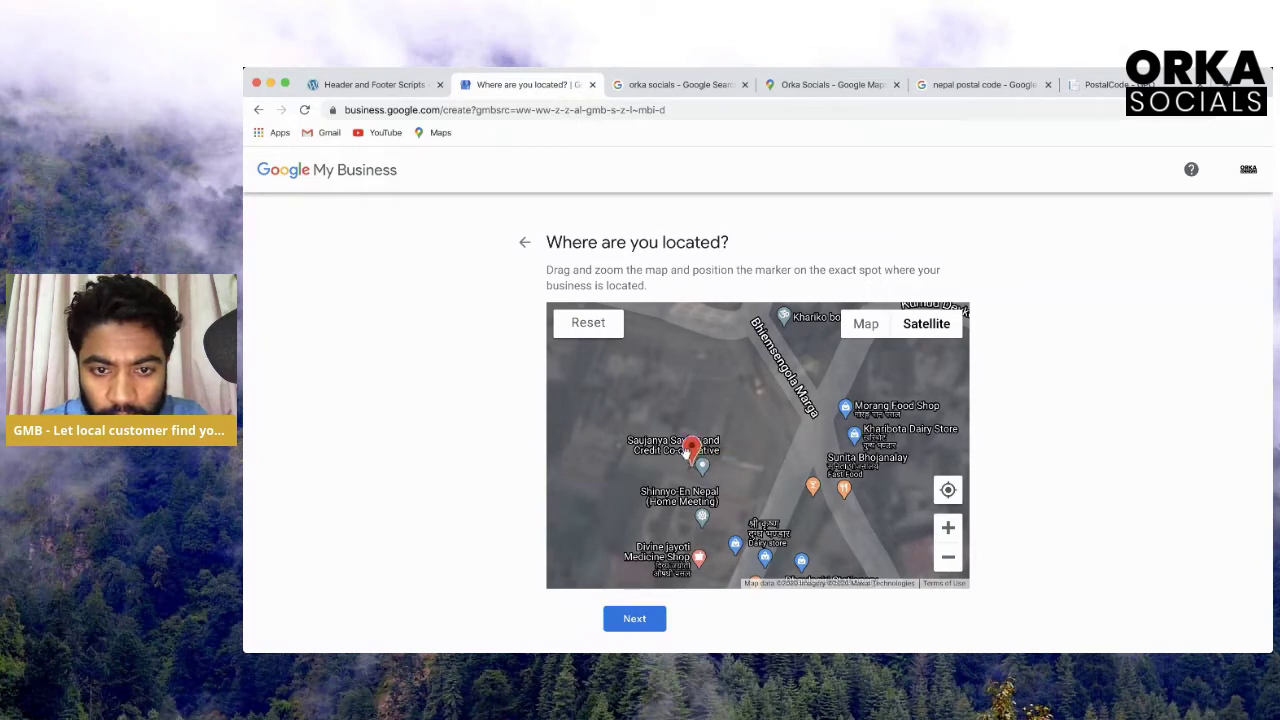
left_click_drag(691, 450, 684, 444)
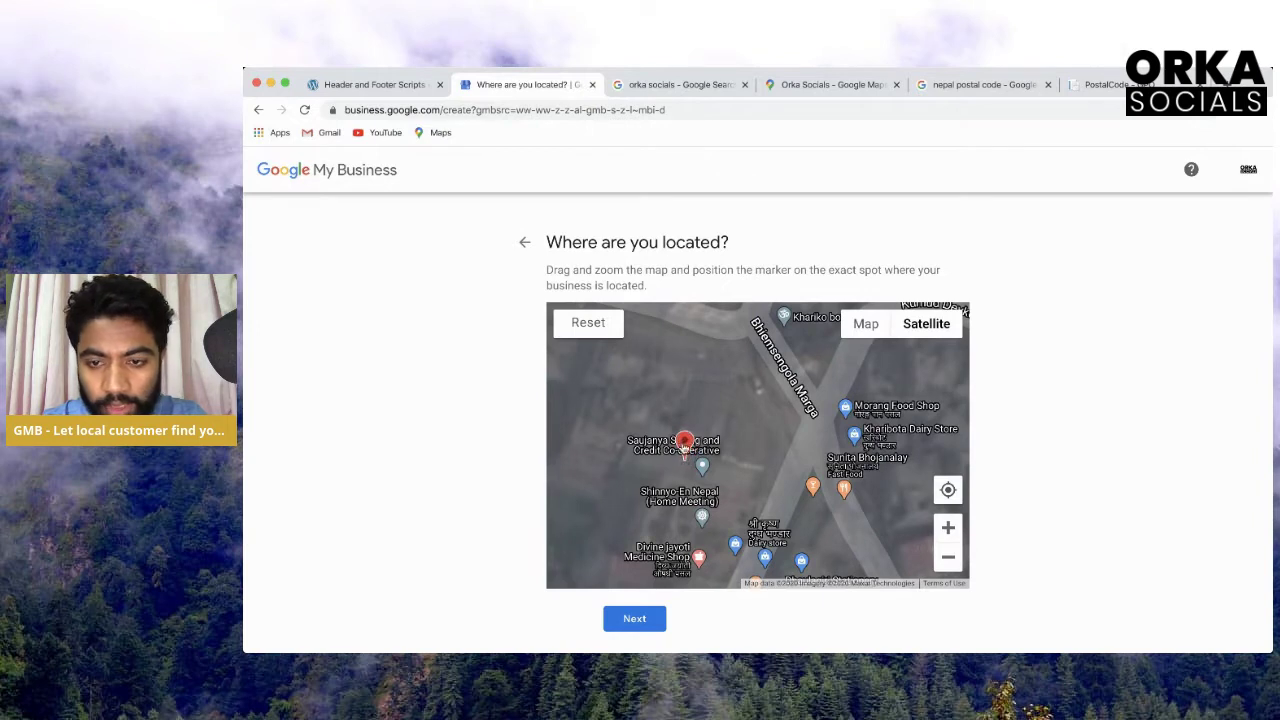
left_click(863, 326)
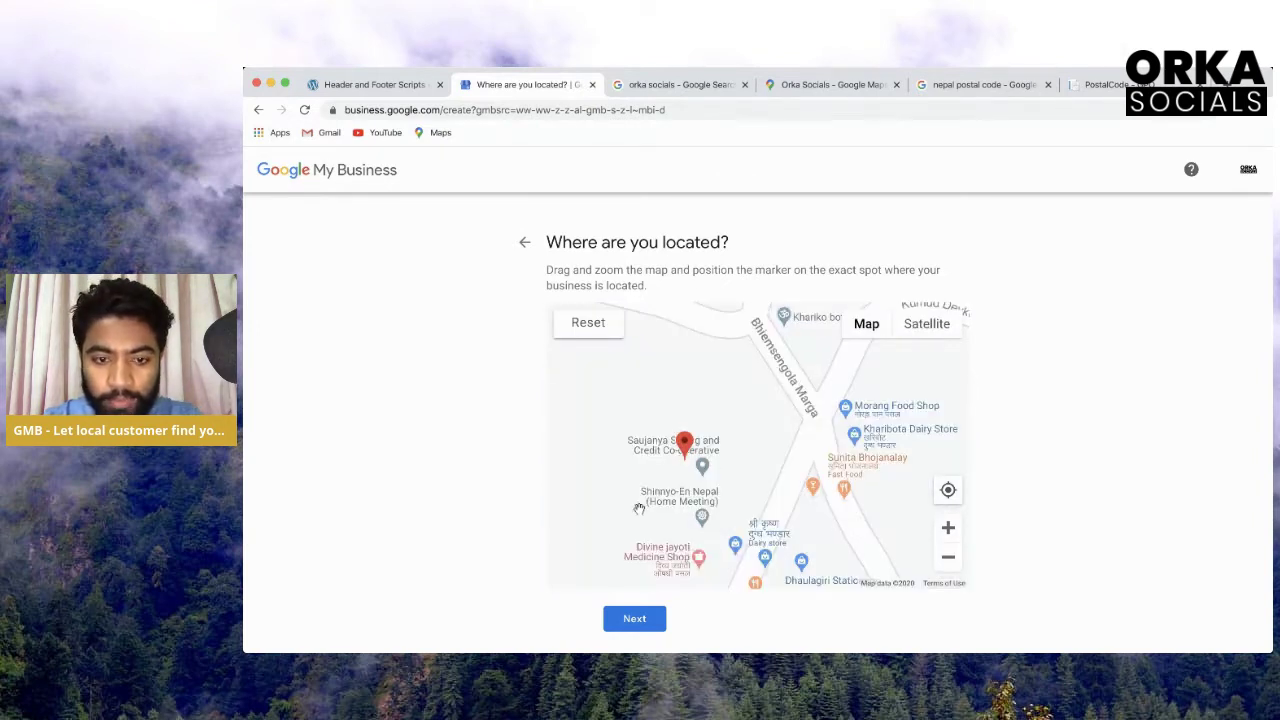
left_click(637, 619)
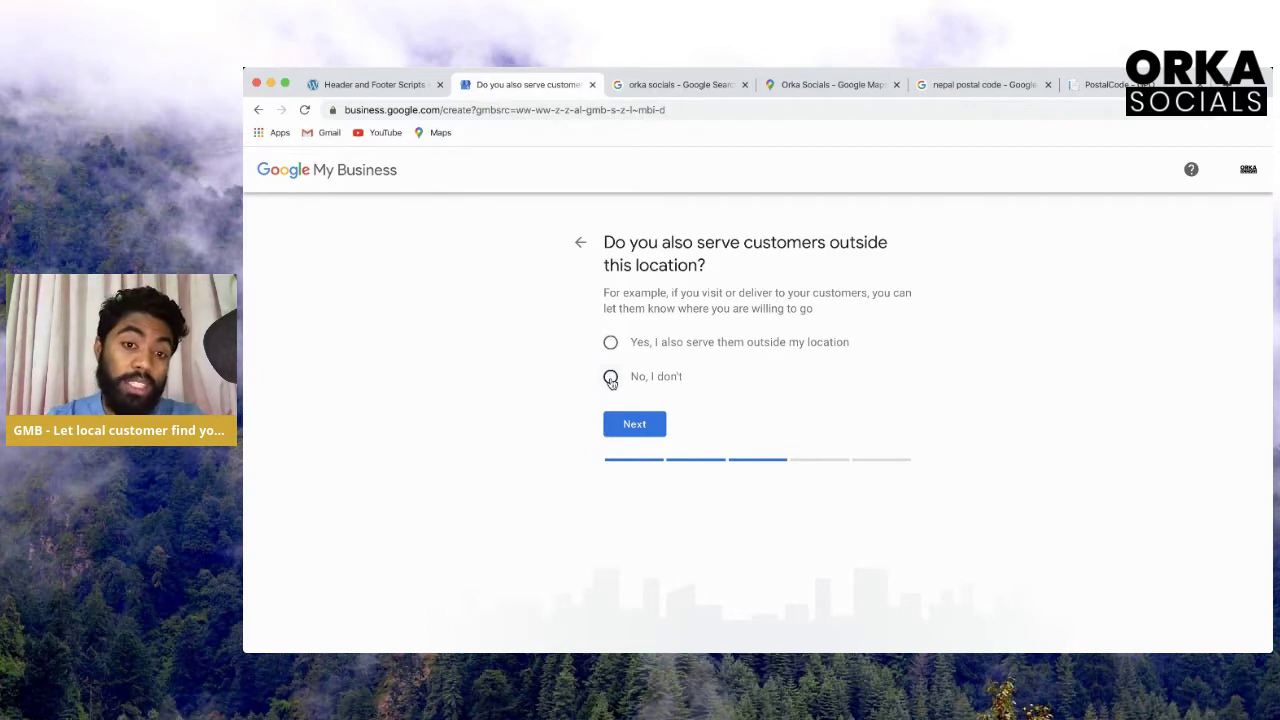
Answer that customers are also served outside the location and begin the service area search
left_click(610, 342)
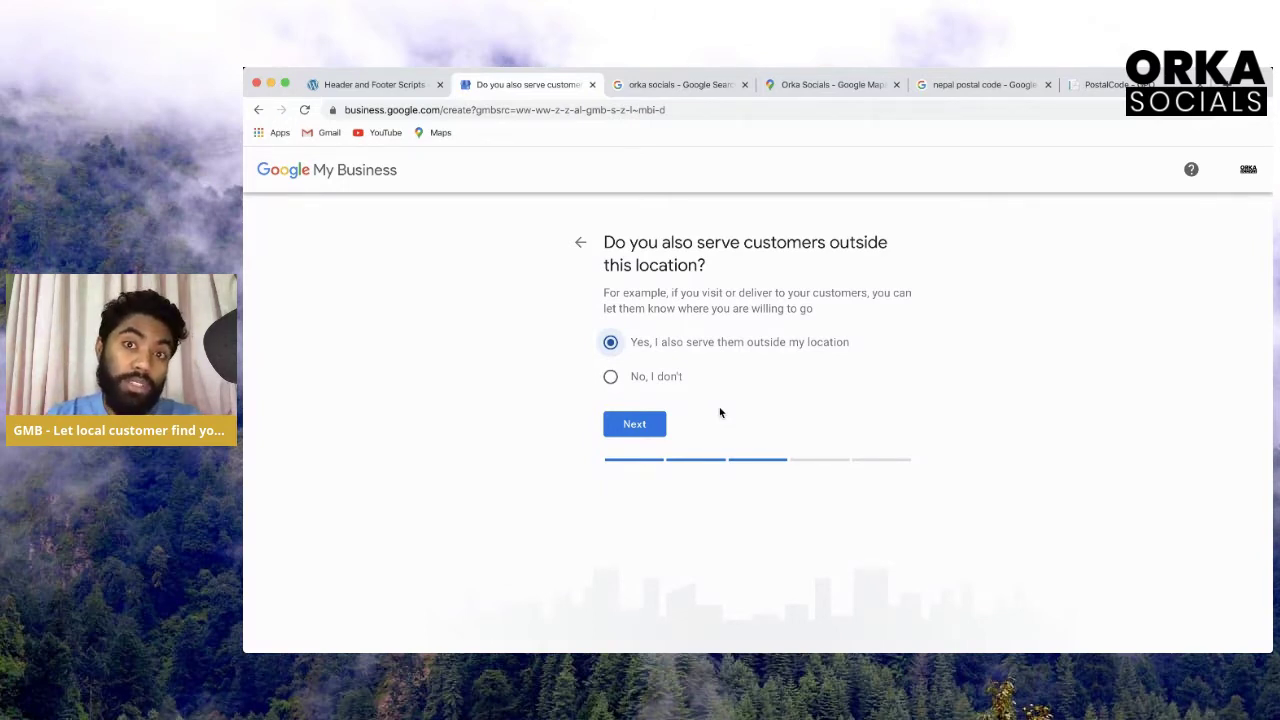
left_click(640, 426)
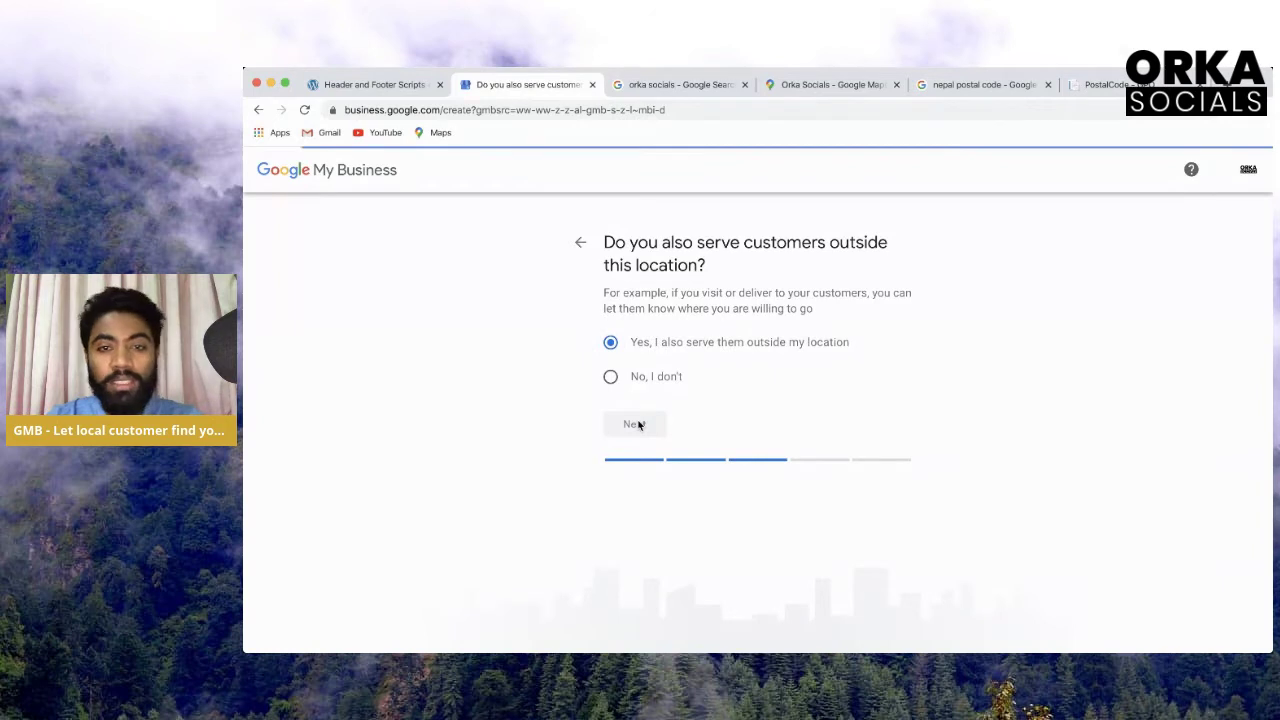
left_click(695, 347)
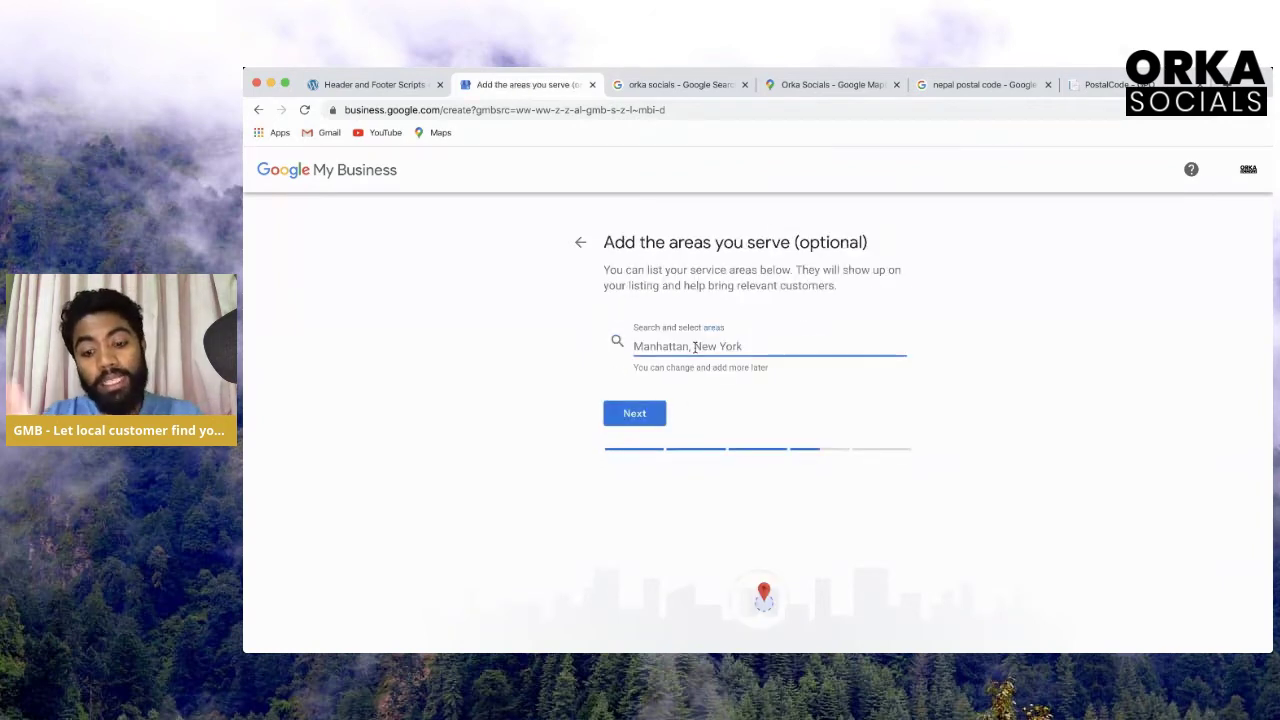
Add Kathmandu, Bhaktapur and Lalitpur in Nepal as the service areas and continue to the contact details
type("Katha")
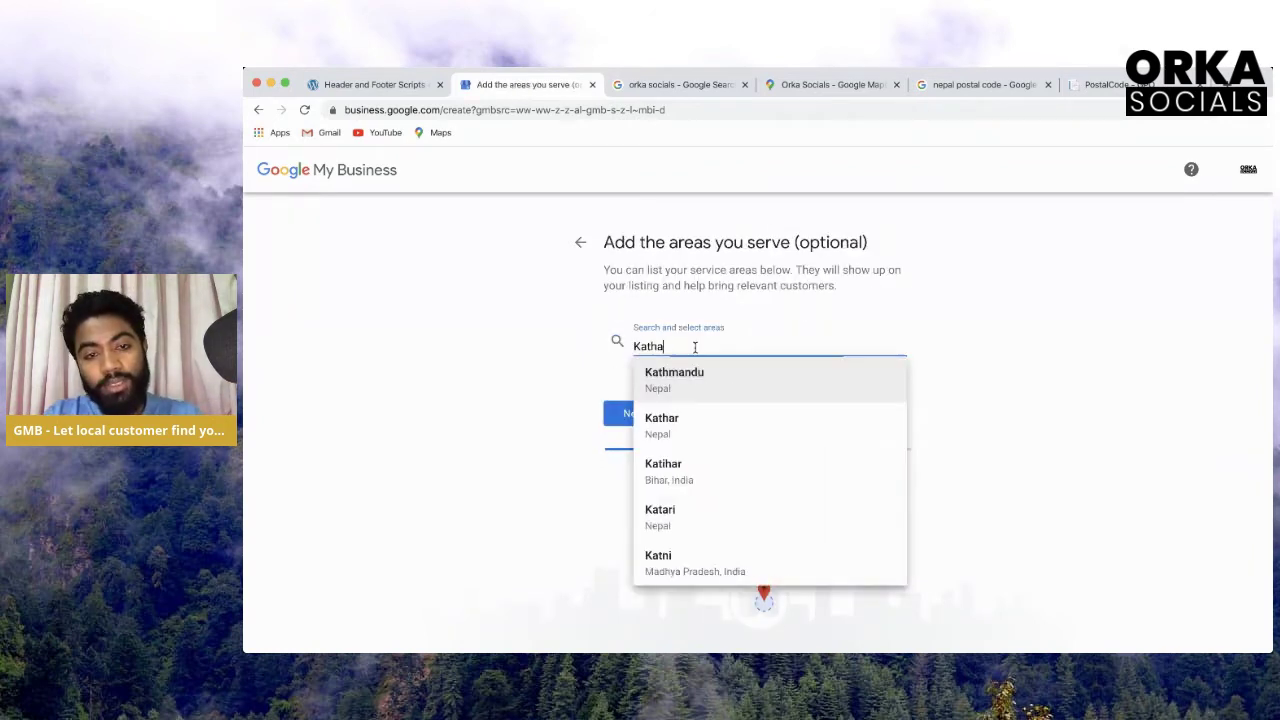
left_click(701, 432)
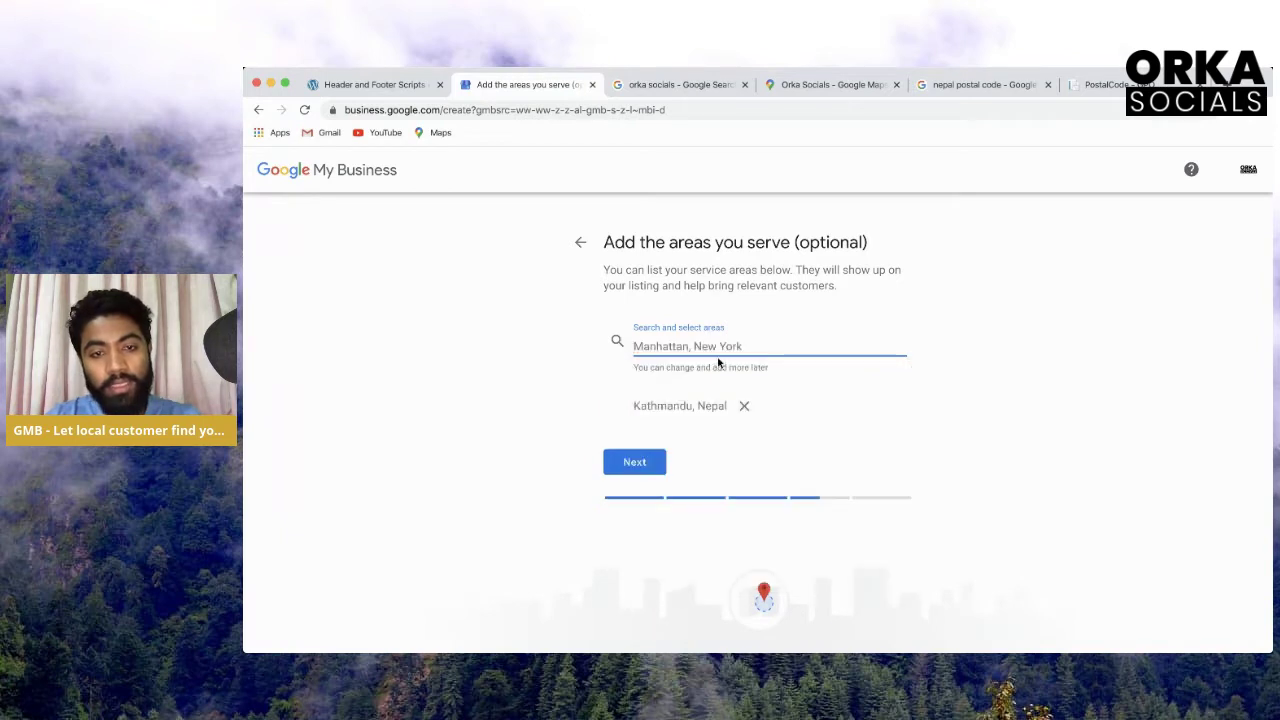
type("BHak")
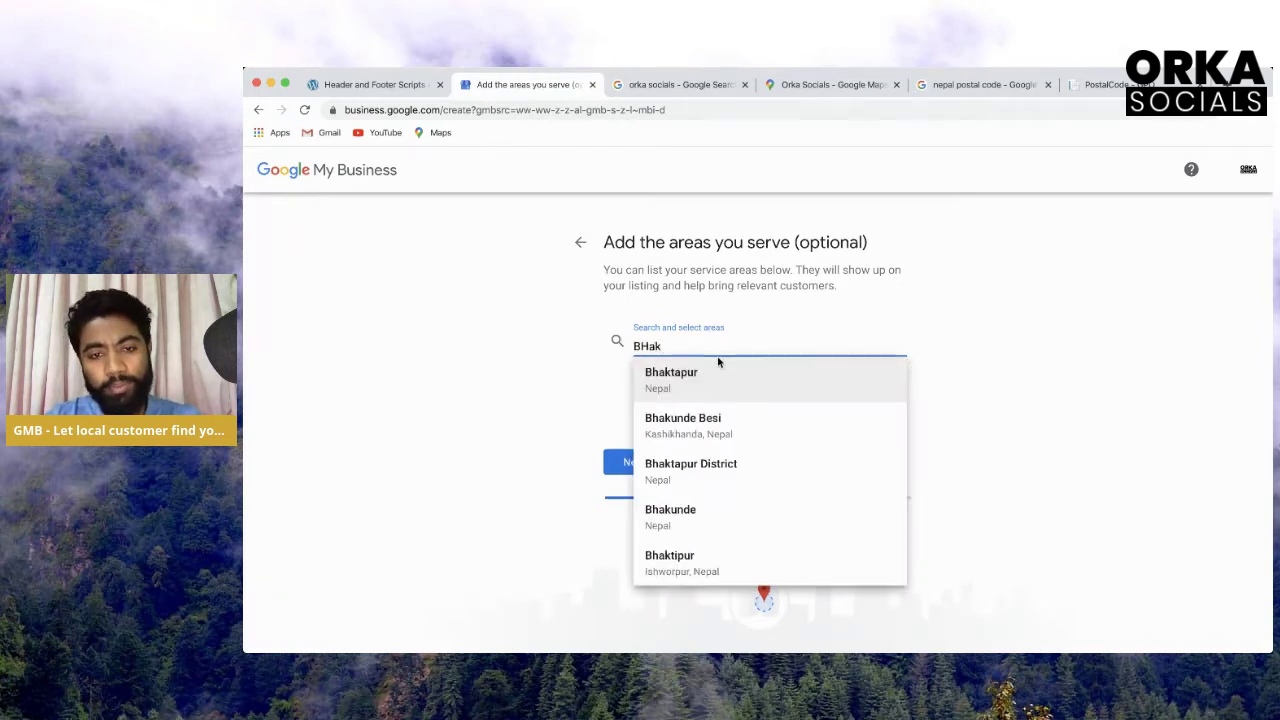
left_click(724, 393)
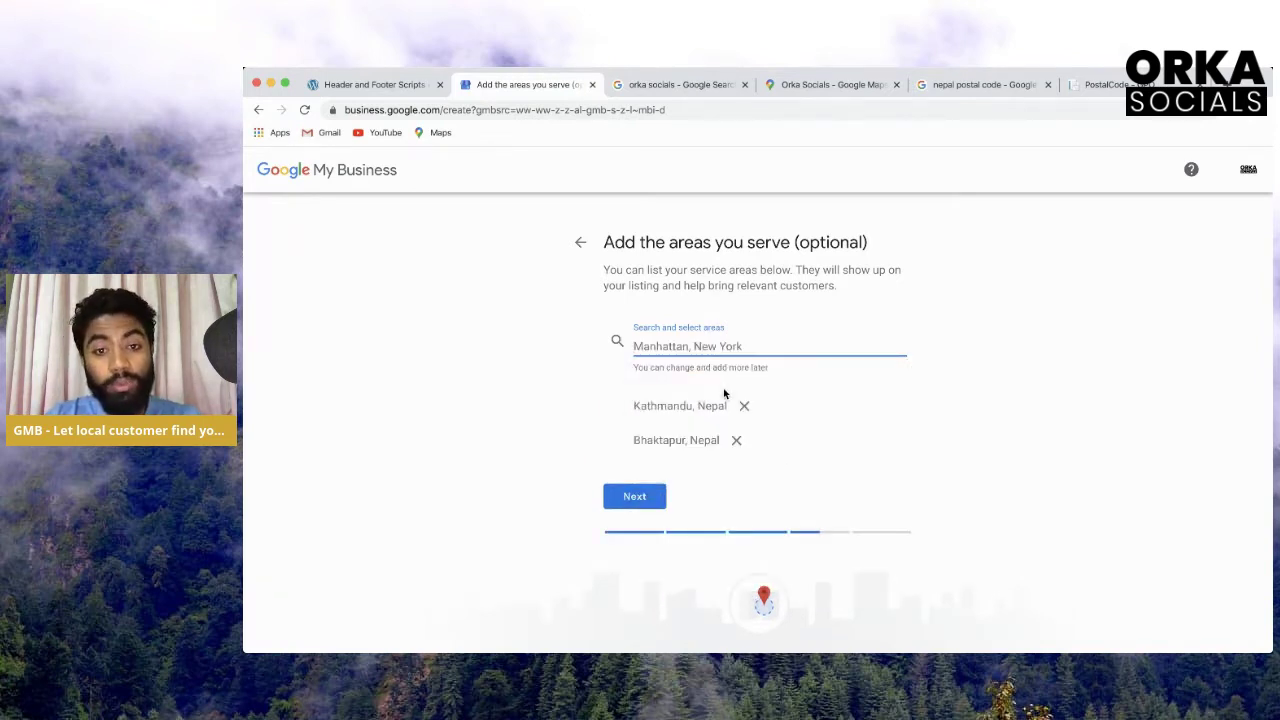
type("Lal")
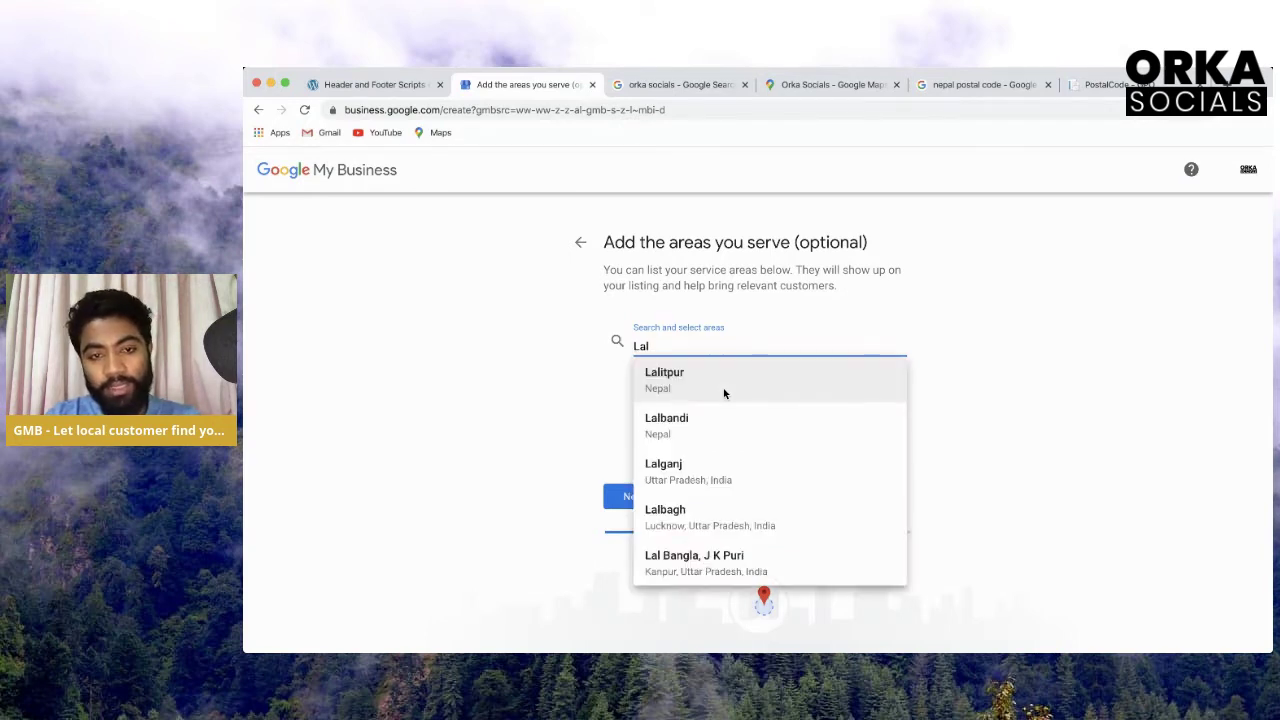
left_click(718, 389)
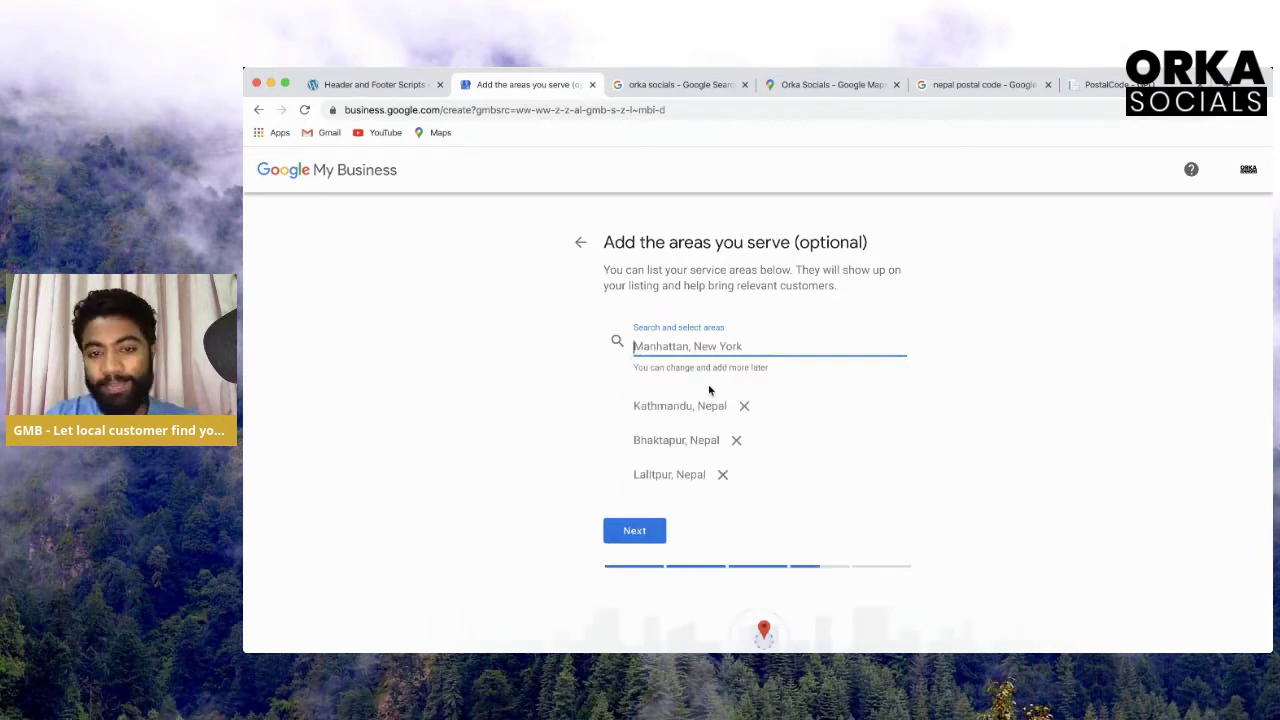
left_click(611, 534)
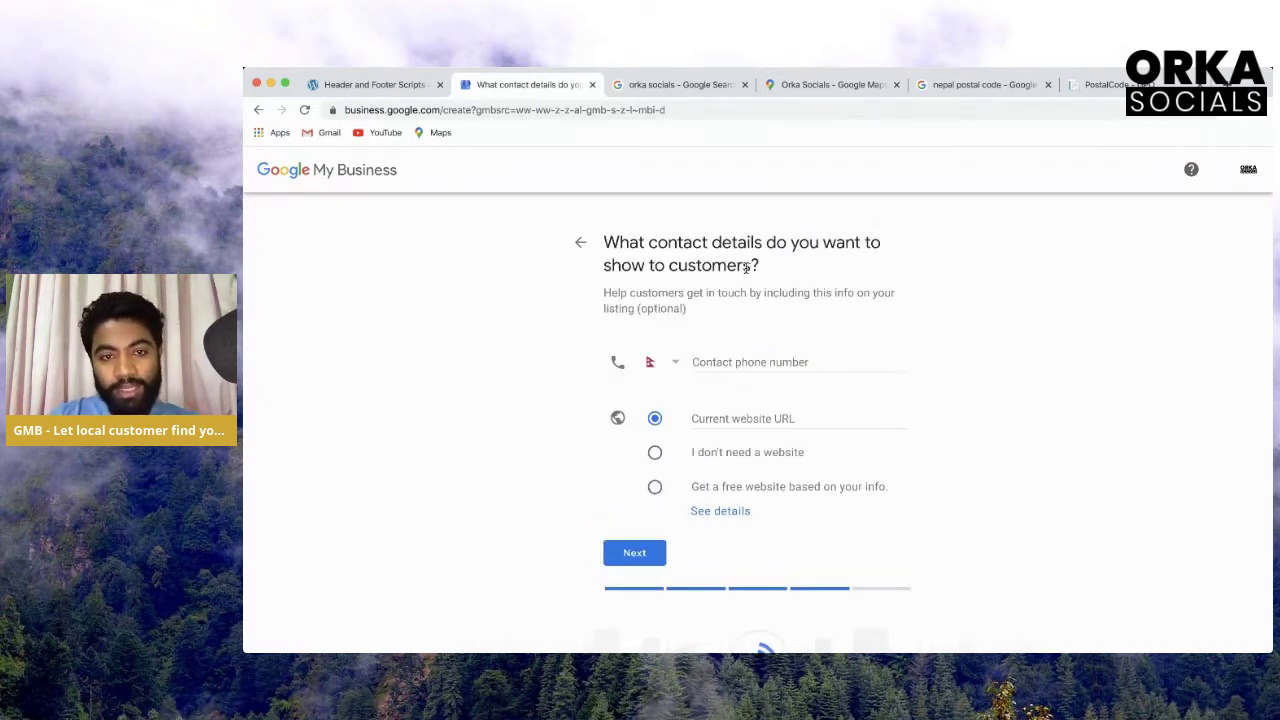
Enter the contact phone number and fill in the website URL with freeseonepal.com, copied from the WordPress page's address
left_click(756, 358)
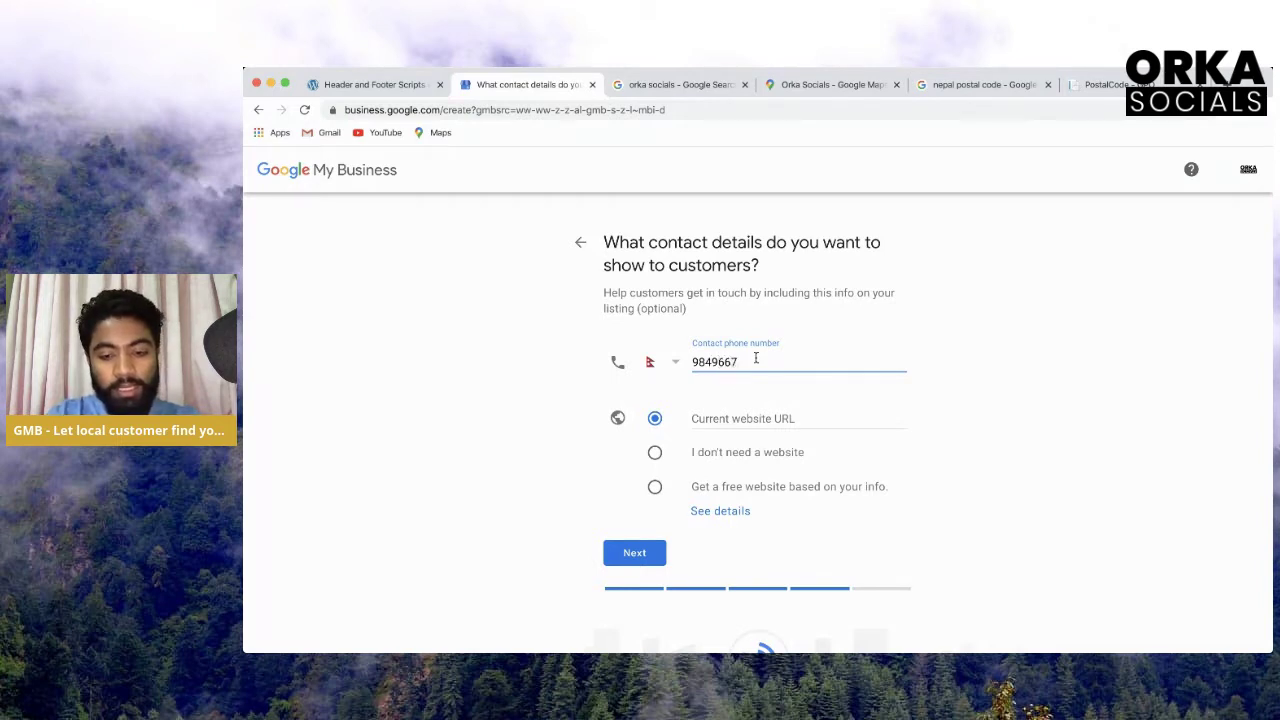
left_click(748, 419)
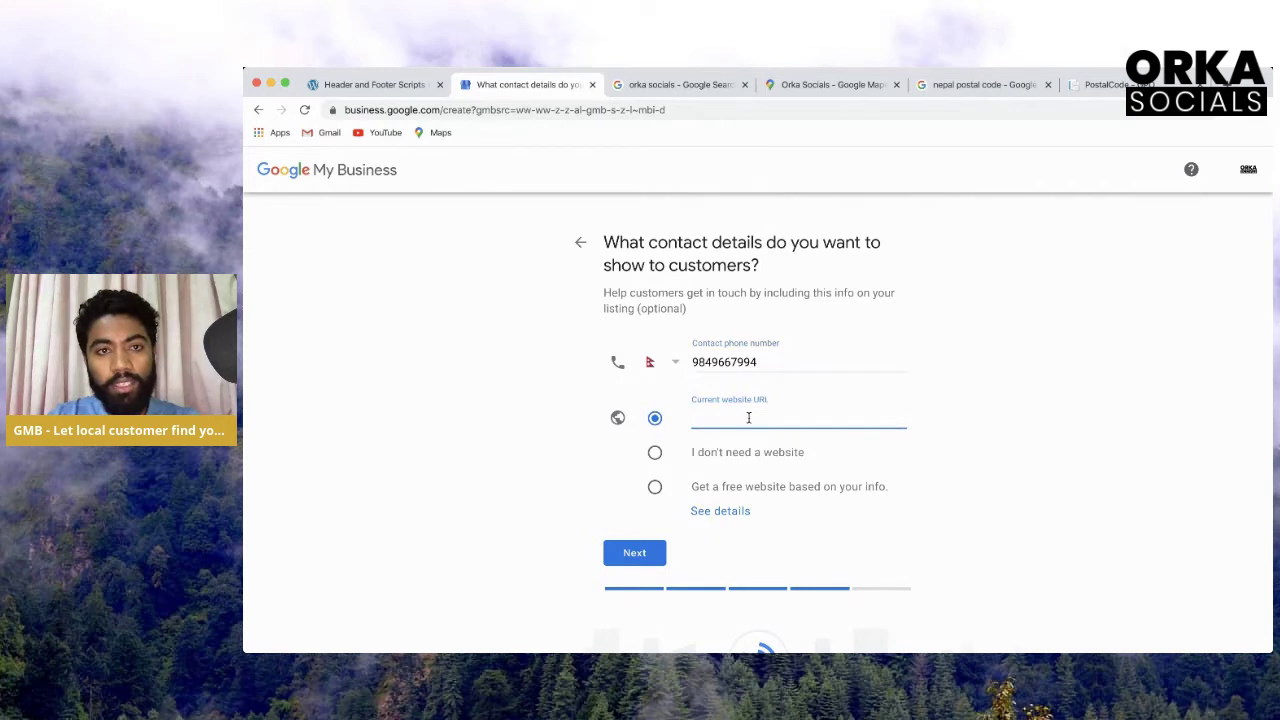
left_click(380, 85)
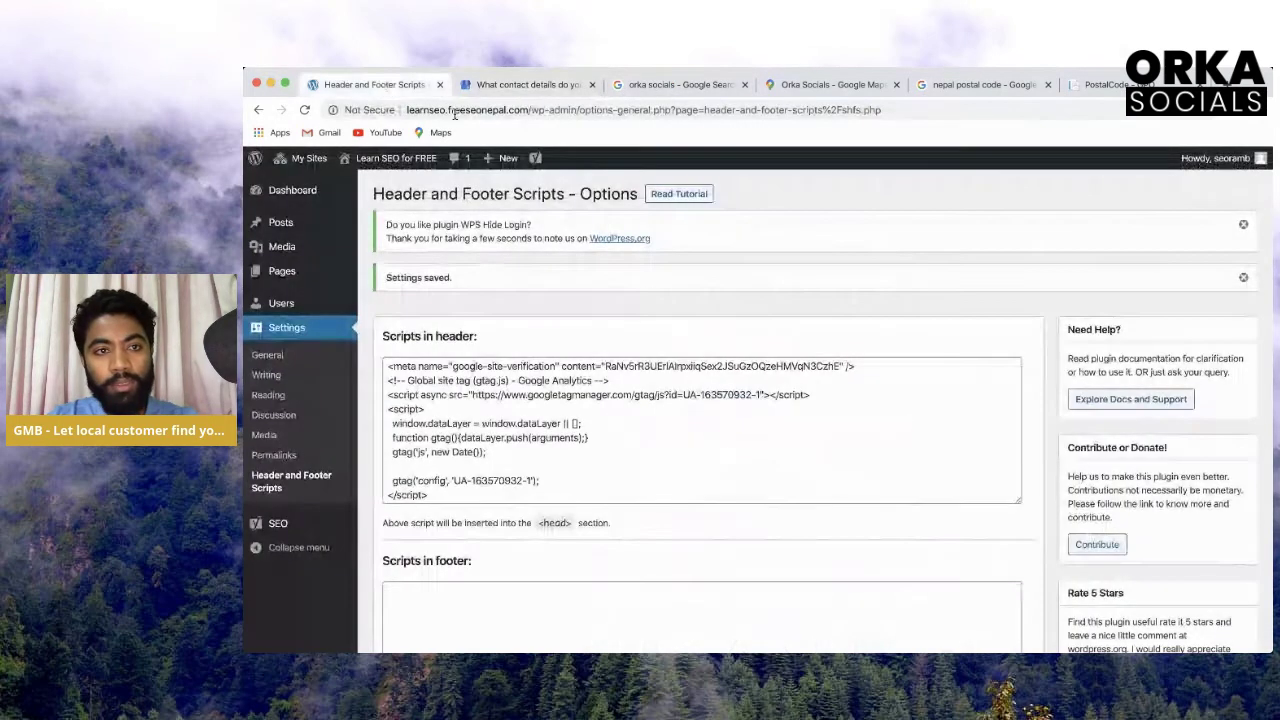
left_click_drag(448, 110, 527, 110)
key("ctrl+c")
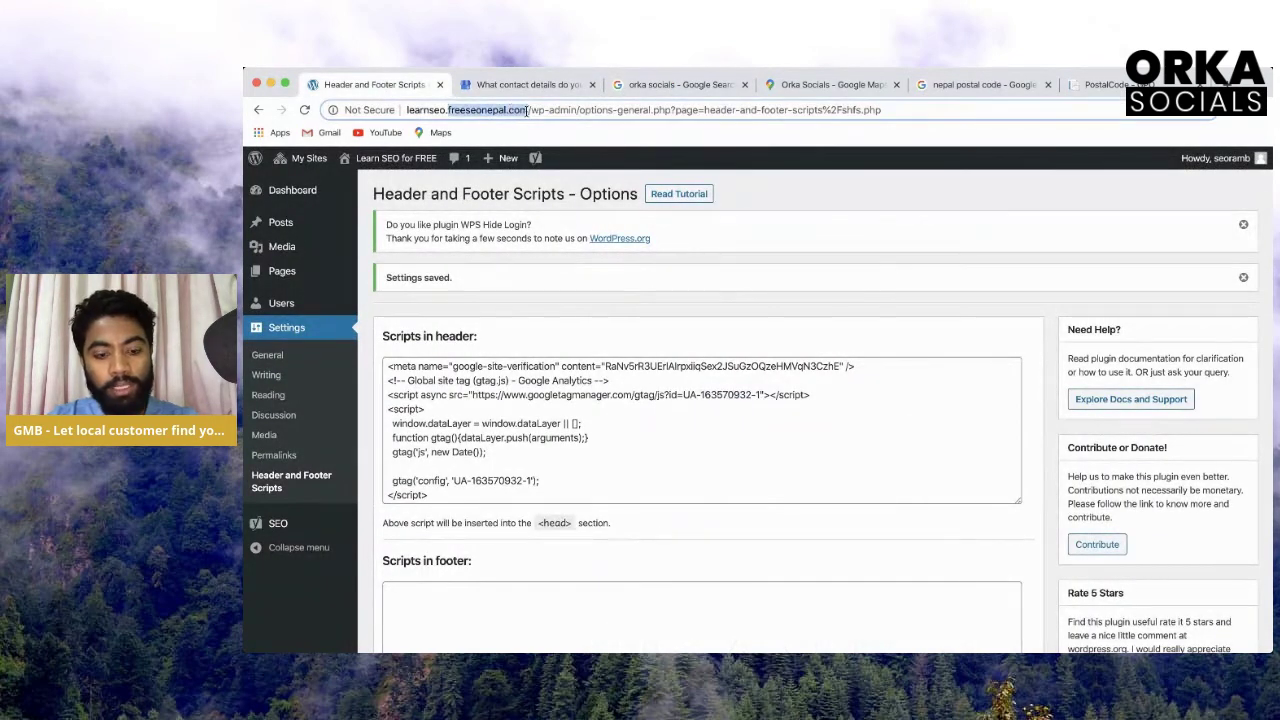
left_click(517, 82)
key("ctrl+v")
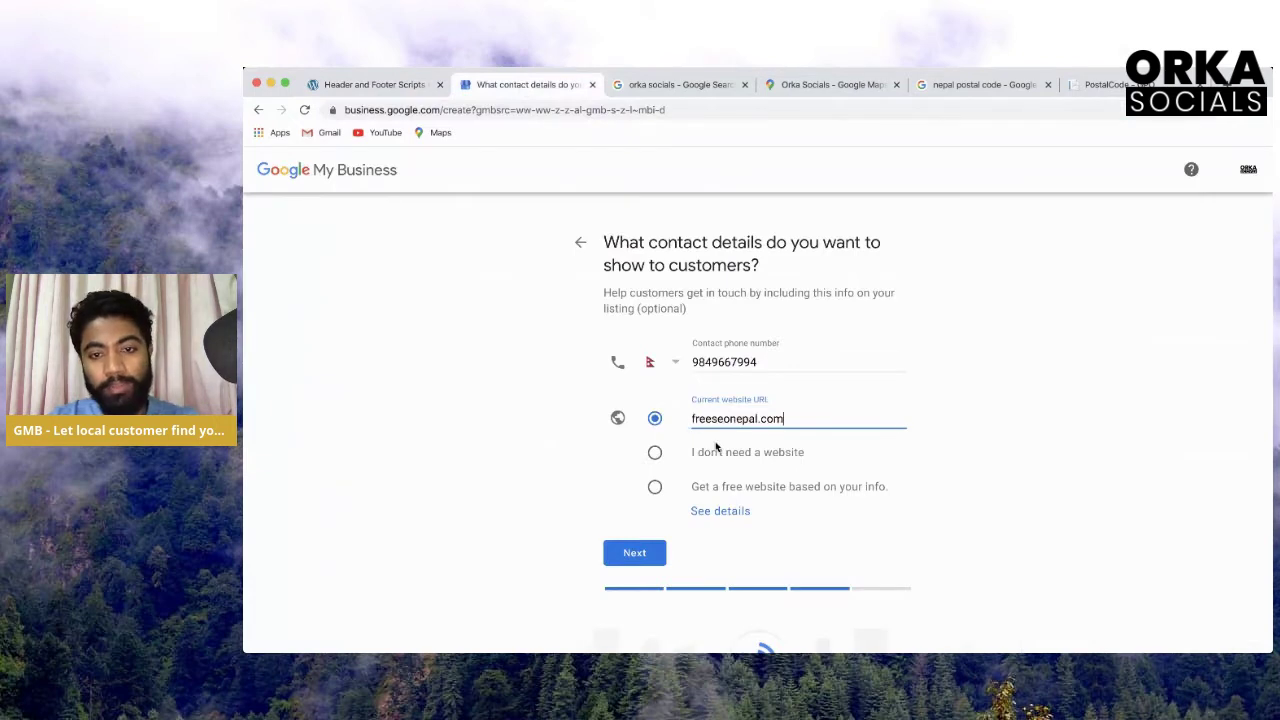
left_click(954, 435)
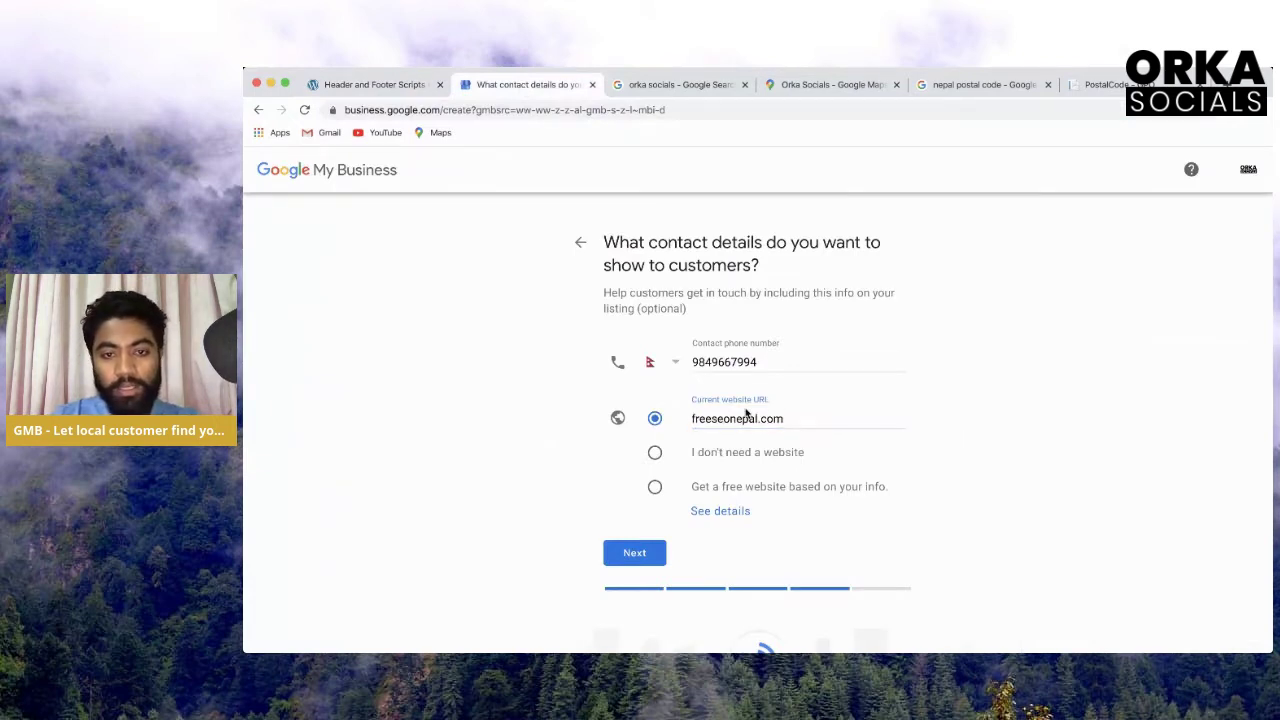
left_click(690, 419)
type("https")
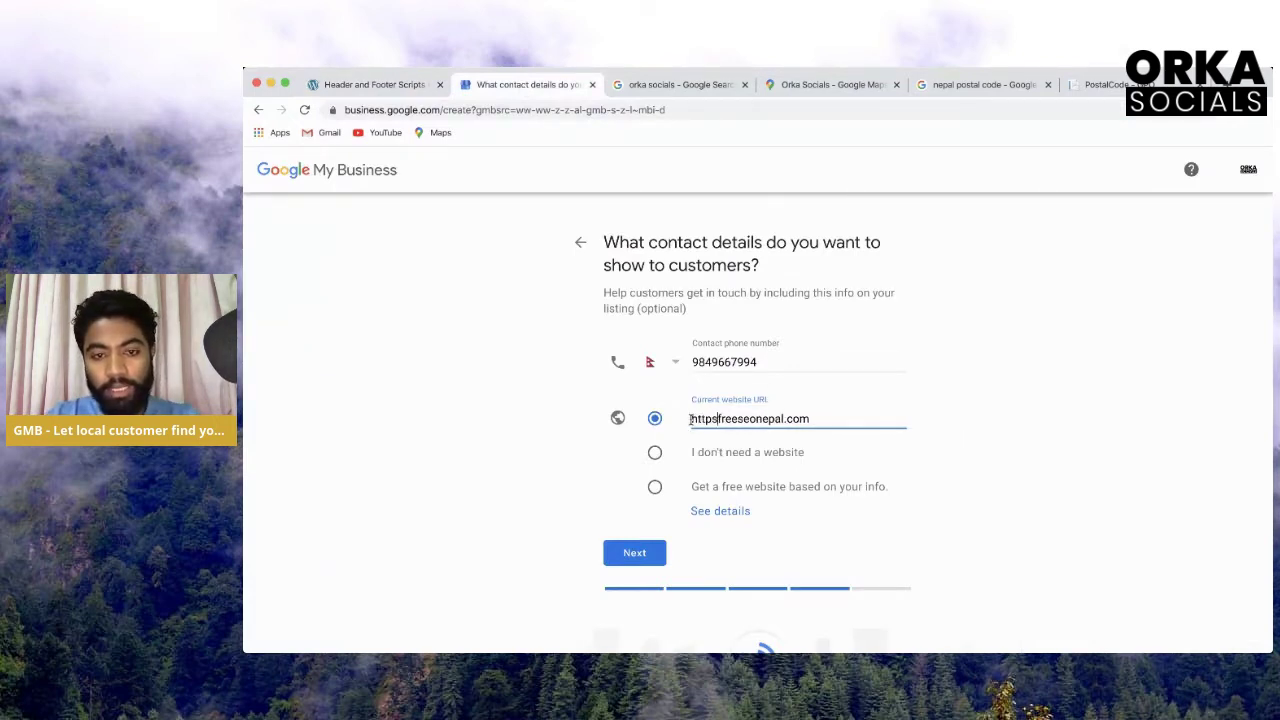
type("://")
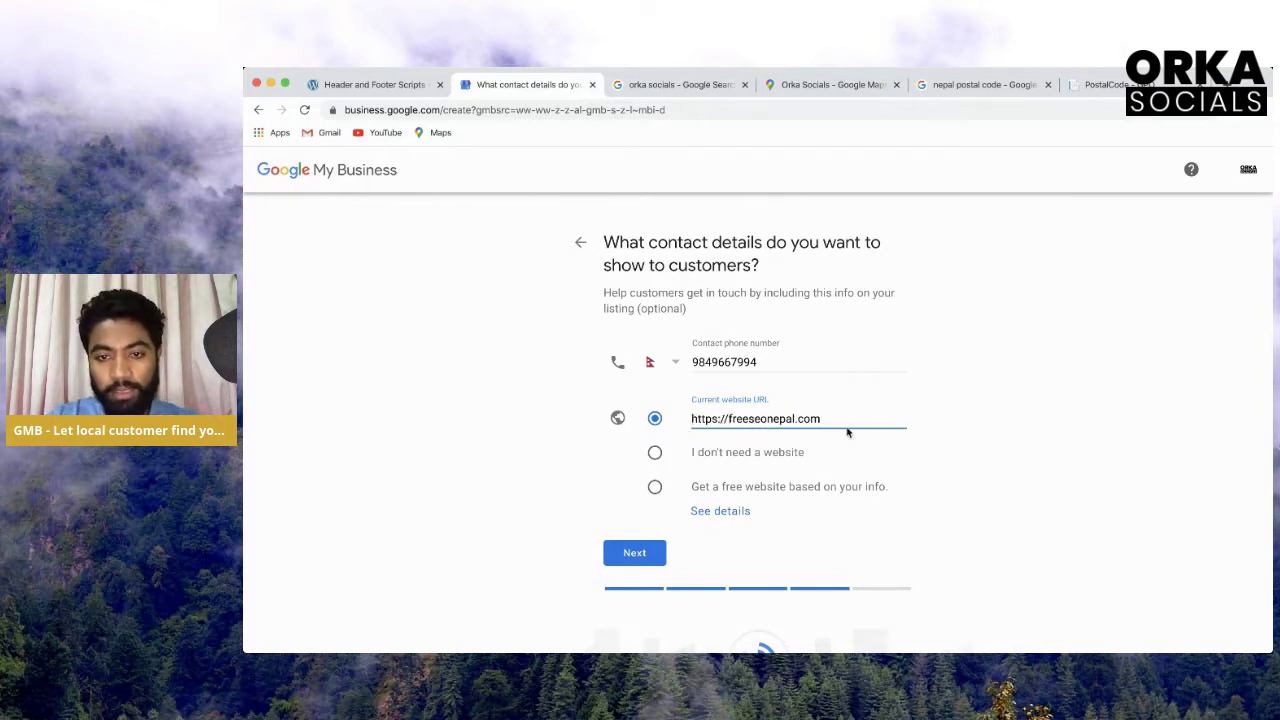
left_click(840, 420)
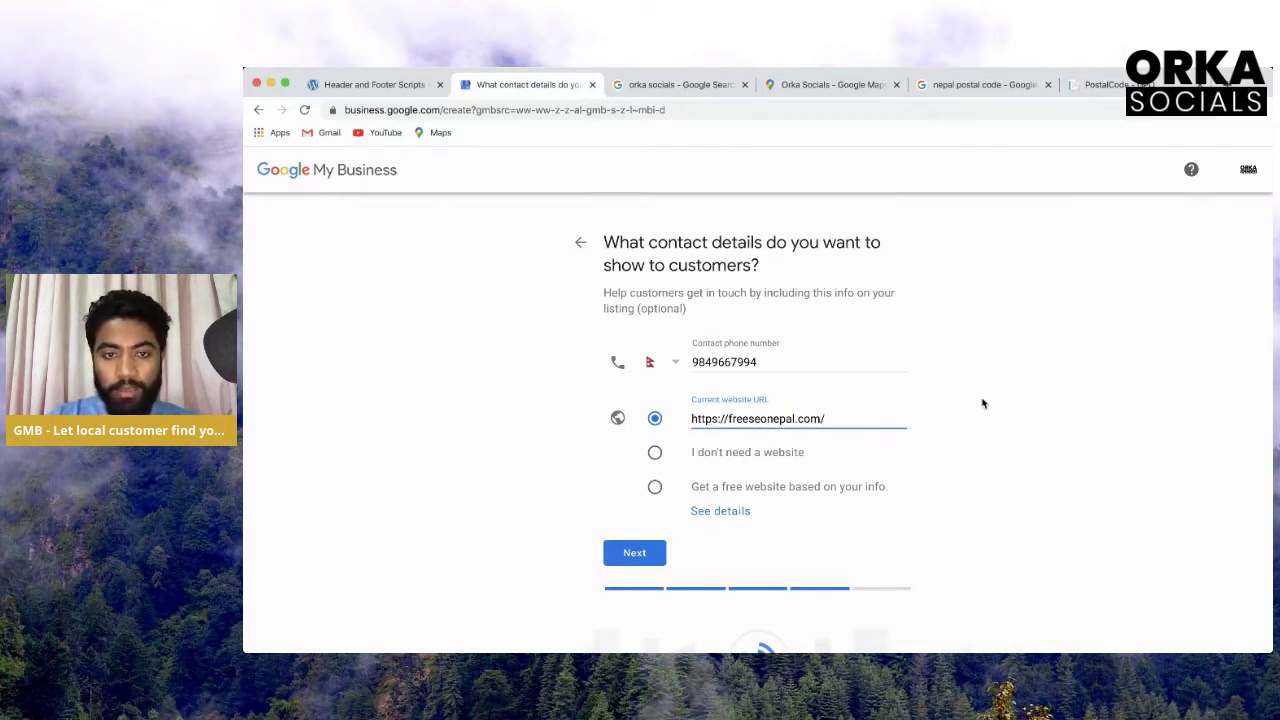
left_click(620, 556)
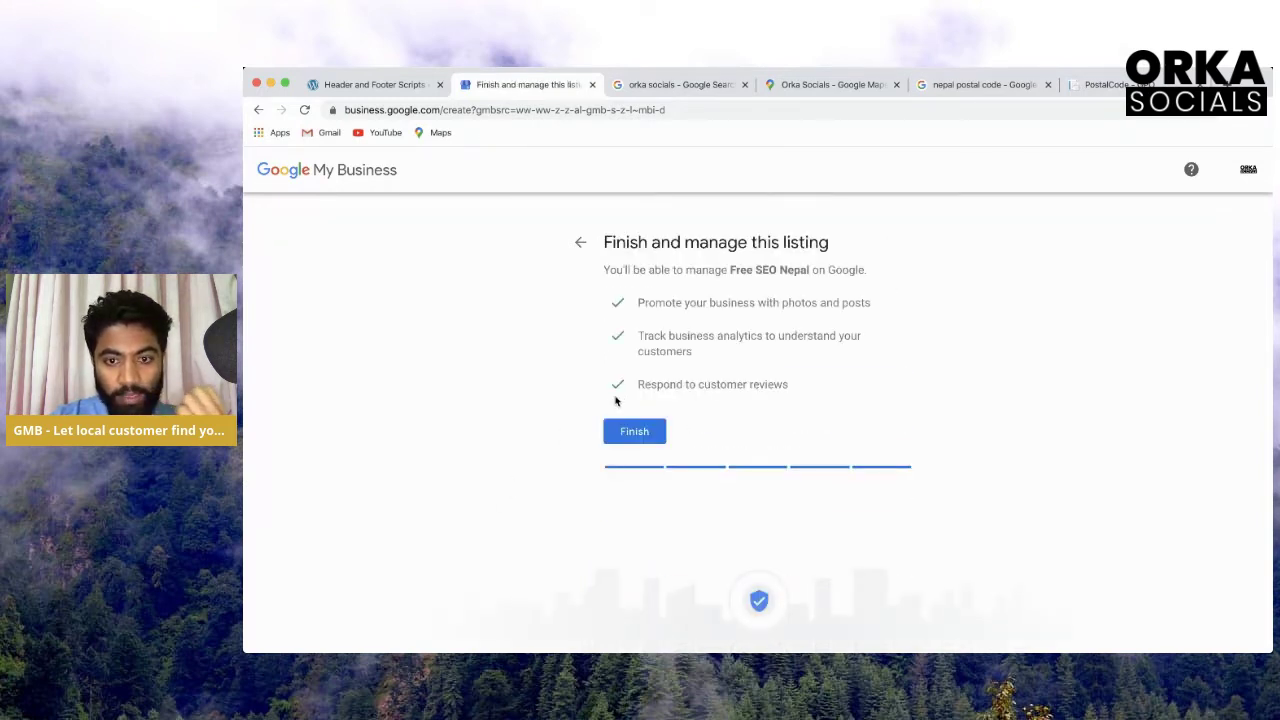
Finish the Free SEO Nepal listing and expand the additional verification options
left_click(633, 433)
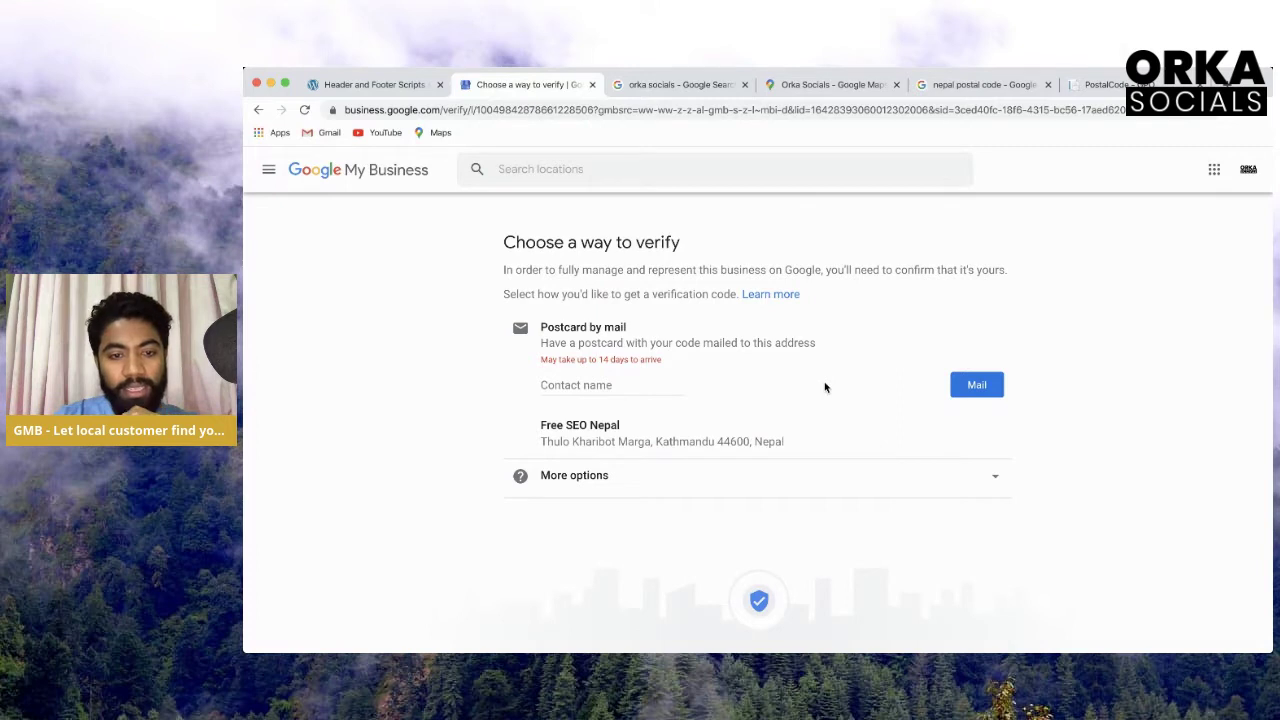
left_click(590, 477)
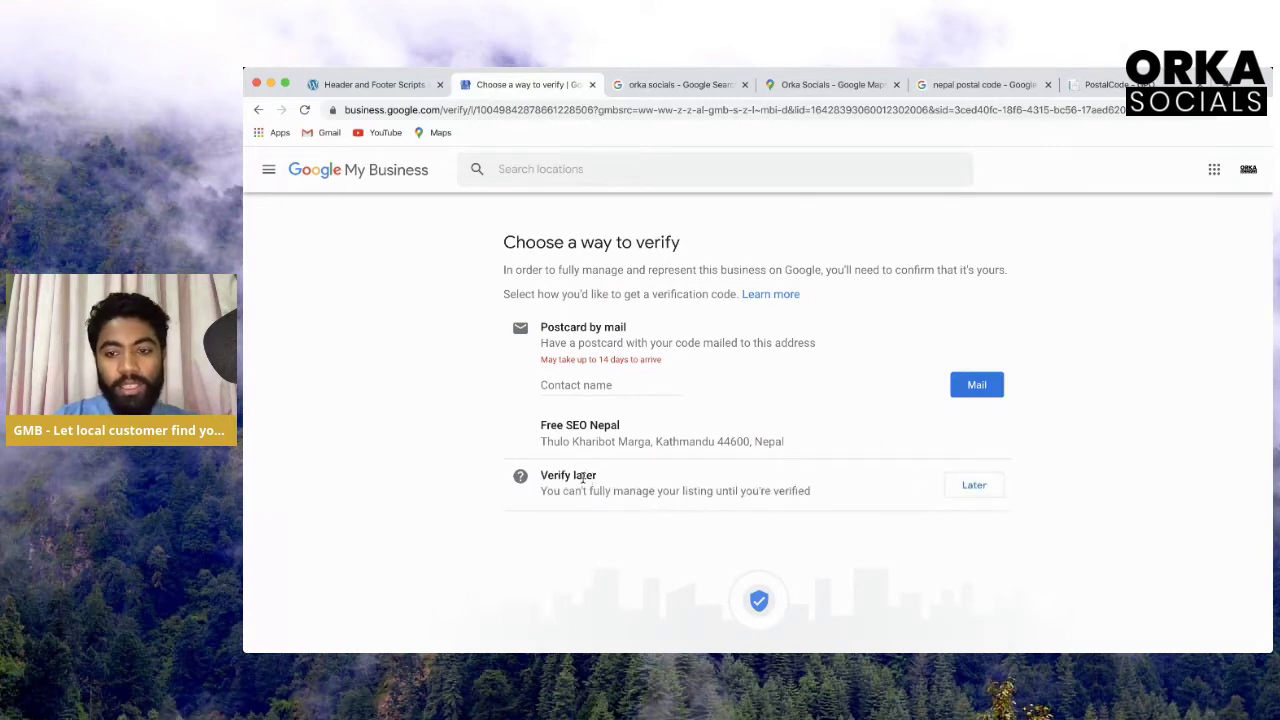